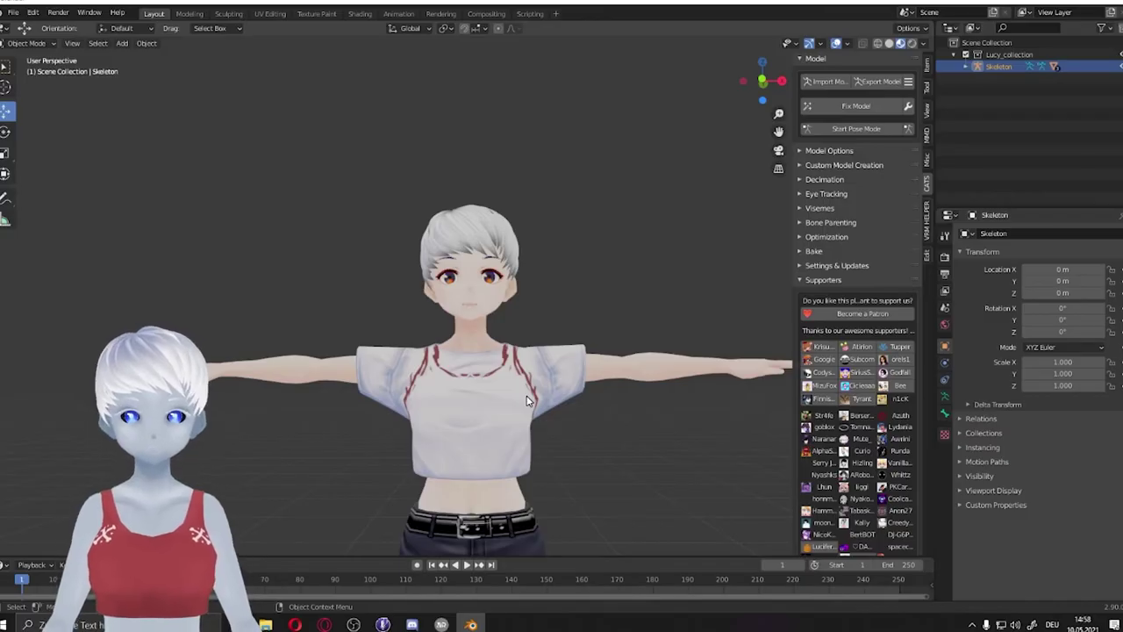
- Zoom the viewport in on the white-haired character's head and T-shirt
ctrl+middle_drag(527, 401, 541, 362)
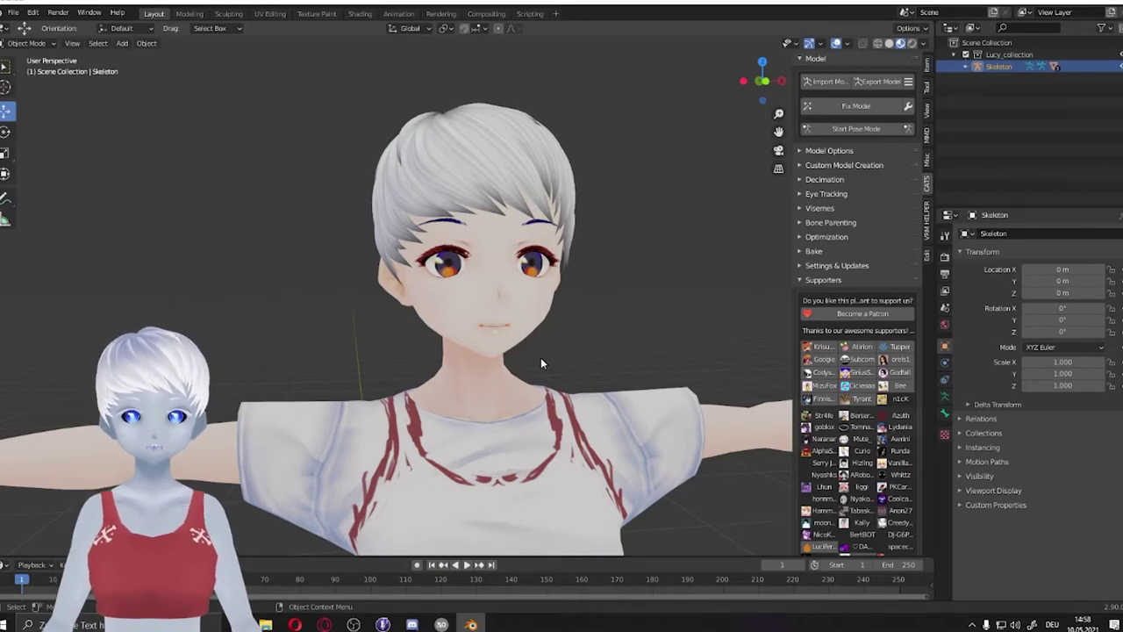
- Enter Edit Mode on the Bodybaked mesh and orbit to a three-quarter view of the torso
scroll(540, 363, up, 3)
click(541, 363)
key(Tab)
key(a)
scroll(370, 283, up, 2)
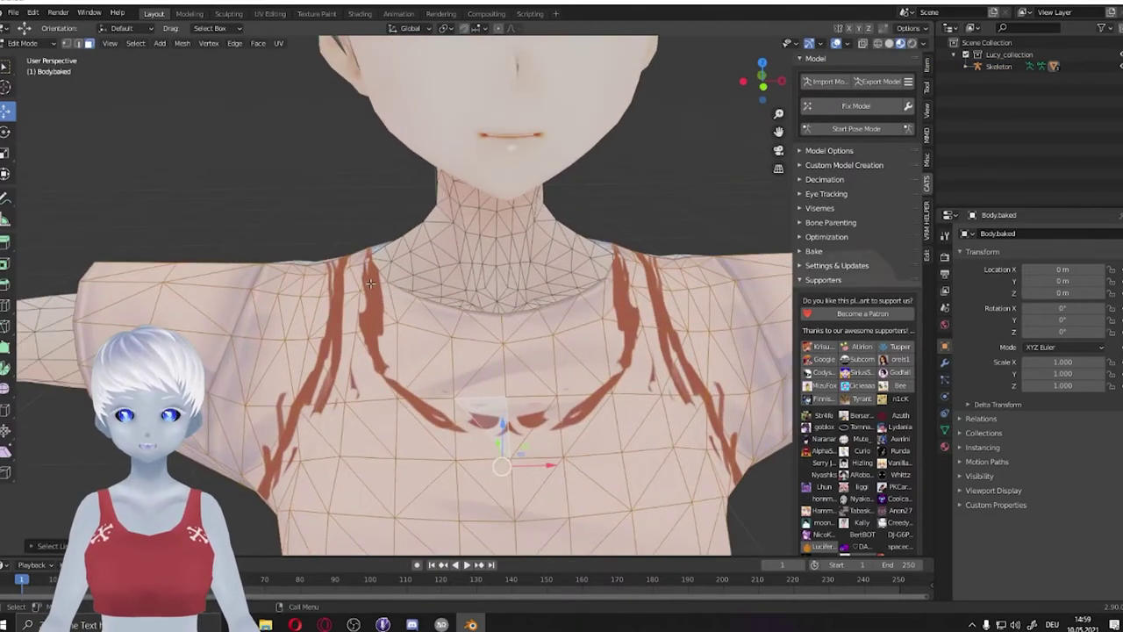
scroll(370, 283, down, 4)
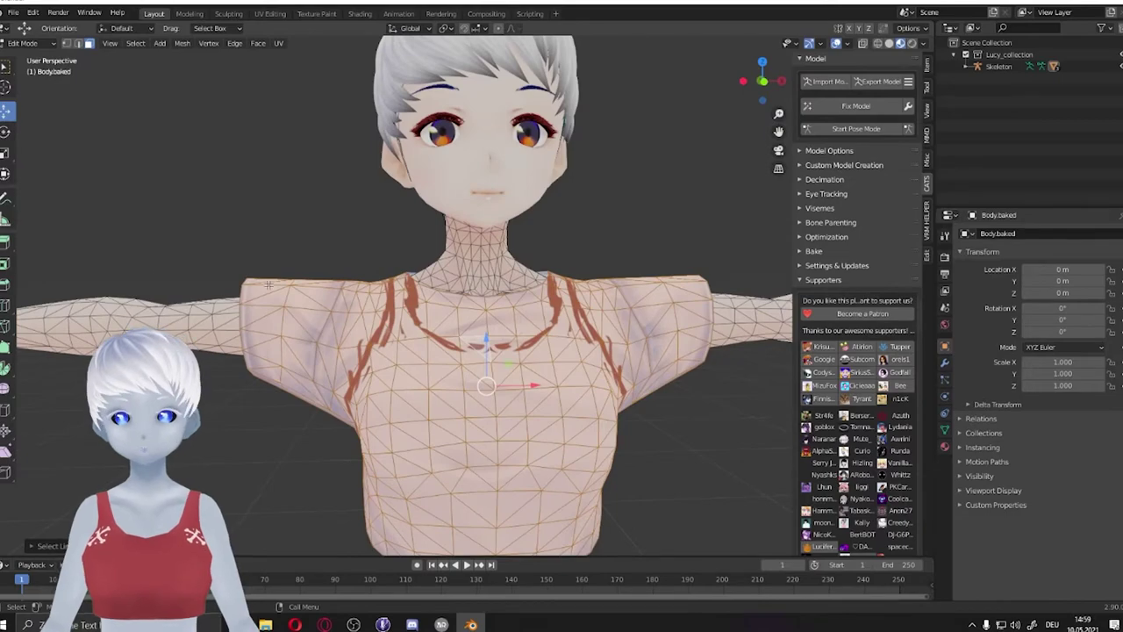
key(alt+a)
scroll(268, 284, down, 3)
scroll(269, 284, up, 2)
mouse_move(269, 284)
middle_down()
mouse_move(355, 333)
mouse_move(447, 321)
middle_up()
scroll(447, 321, up, 2)
scroll(261, 296, up, 2)
- Select the connected shirt geometry and separate it into its own object, Bodybaked.001
click(260, 297)
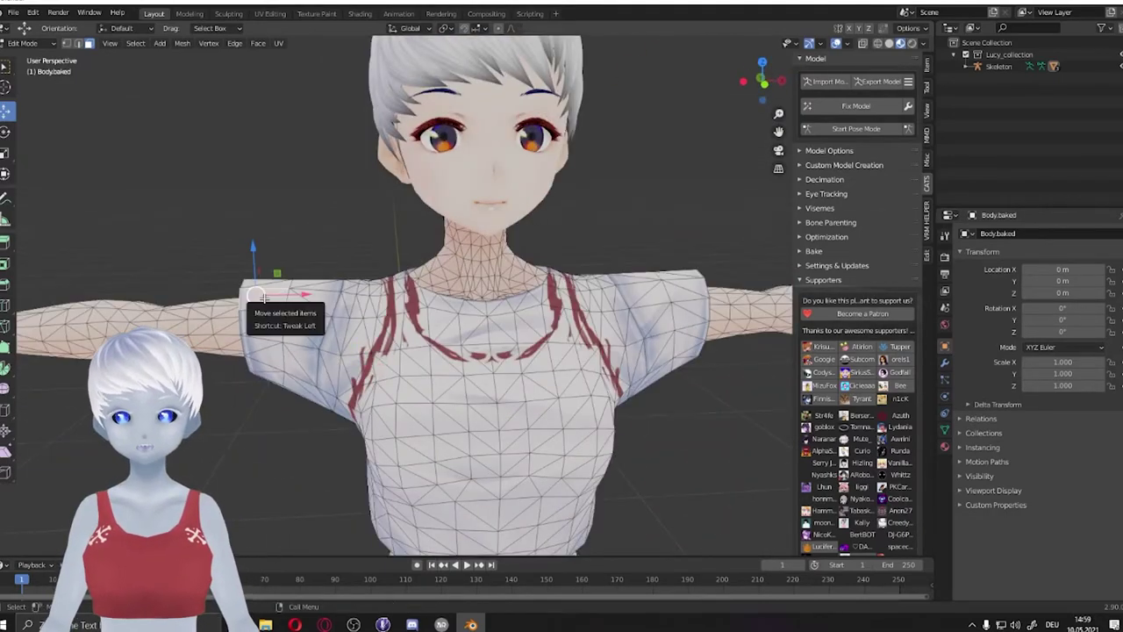
key(ctrl+l)
middle_drag(260, 296, 495, 371)
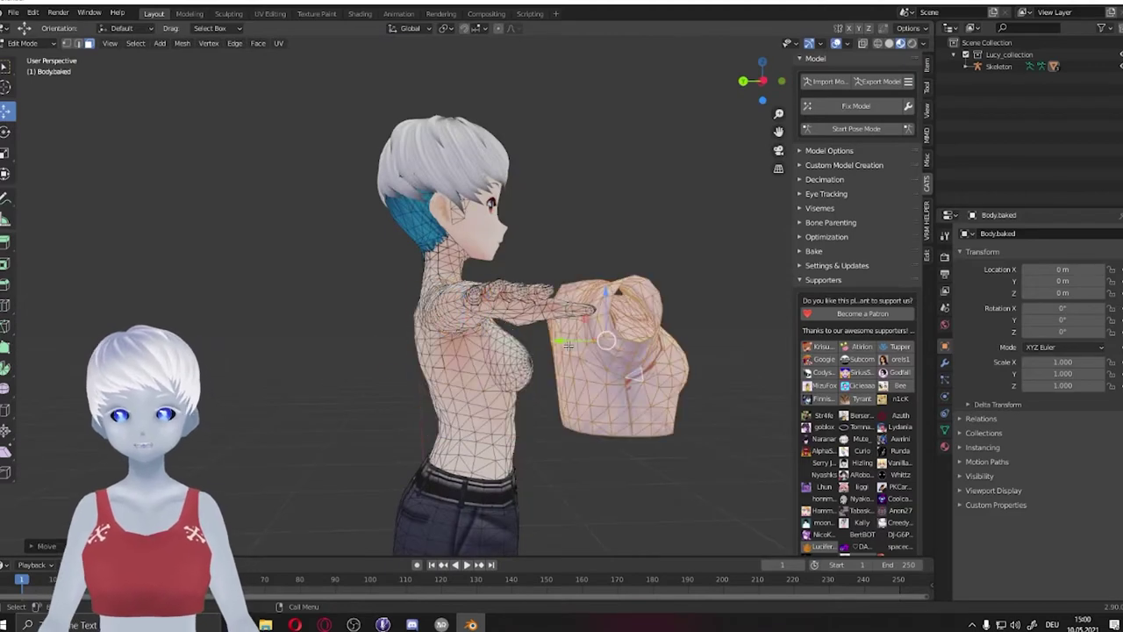
right_click(568, 345)
right_click(412, 333)
click(426, 521)
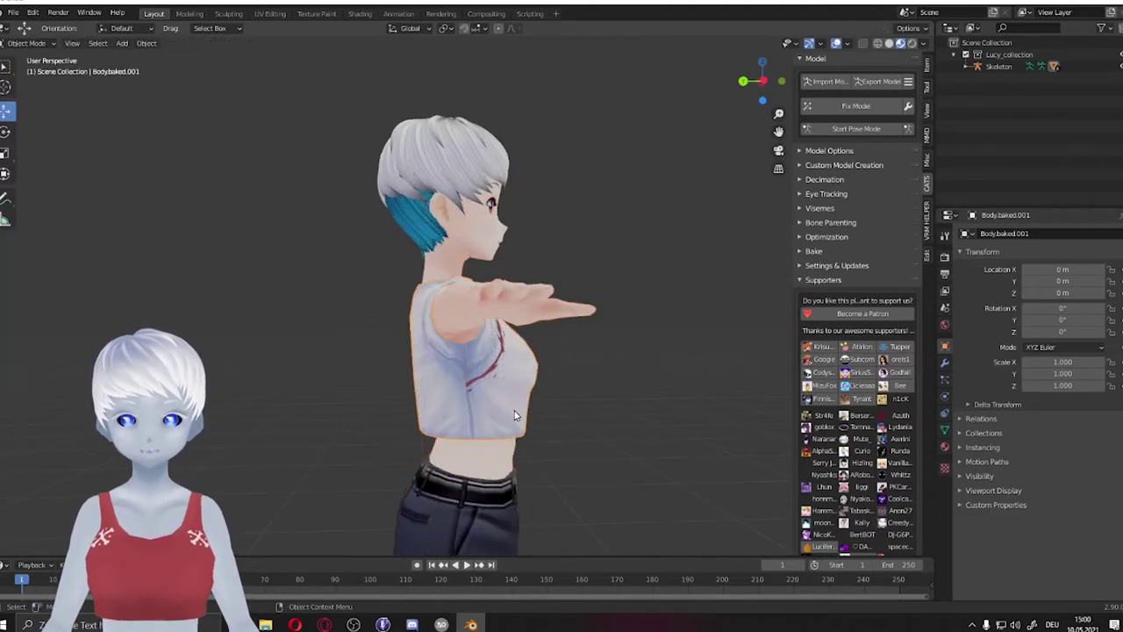
click(448, 313)
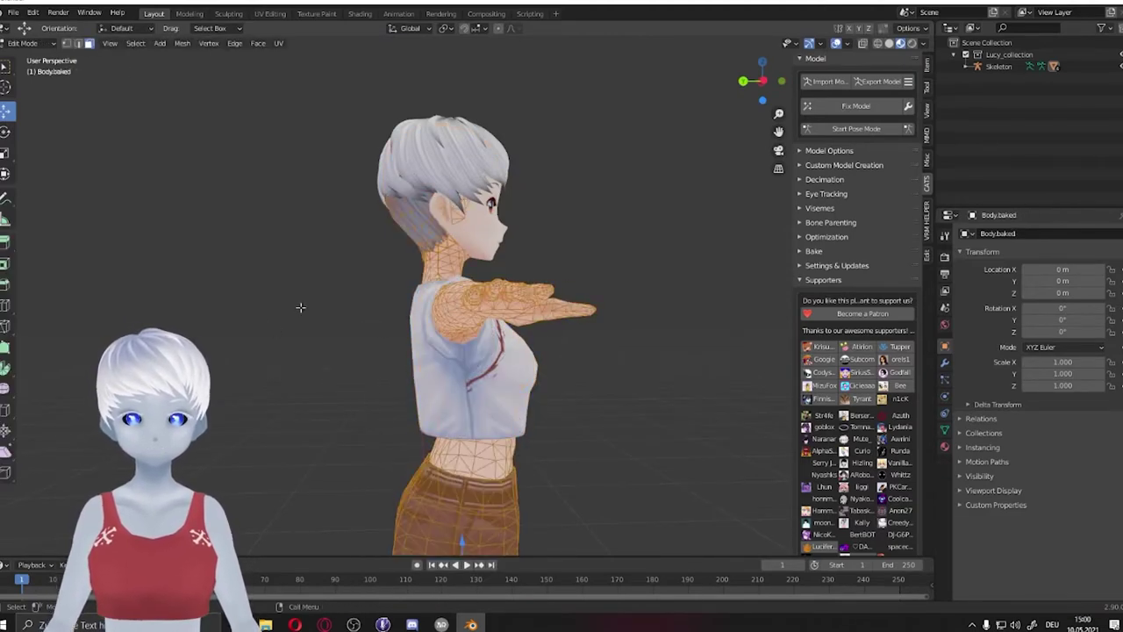
alt+middle_drag(448, 312, 456, 387)
scroll(456, 387, up, 3)
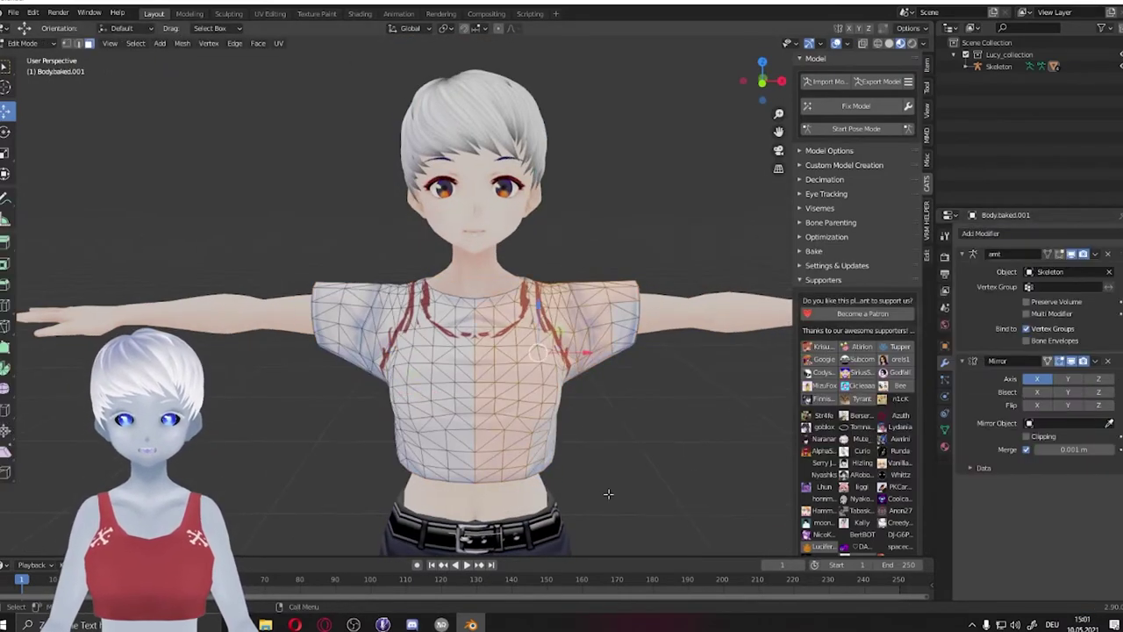
- Delete the shirt's right half and the faces around the neck and shoulder
drag(492, 131, 729, 461)
key(x)
click(434, 270)
scroll(433, 269, up, 3)
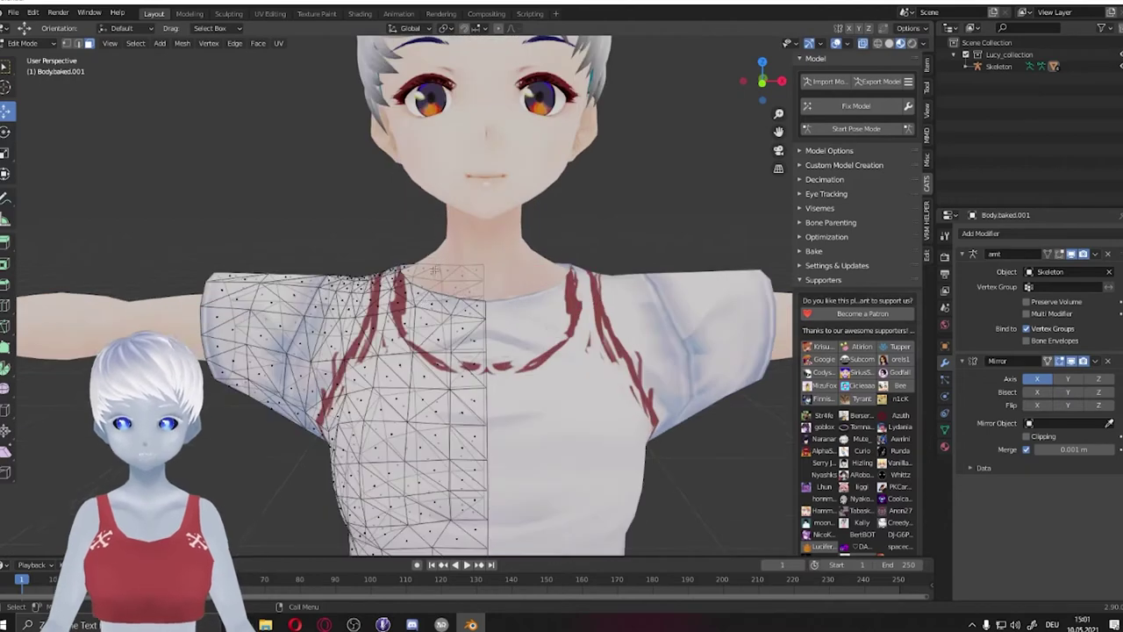
scroll(464, 290, down, 3)
drag(403, 244, 562, 316)
scroll(440, 304, up, 3)
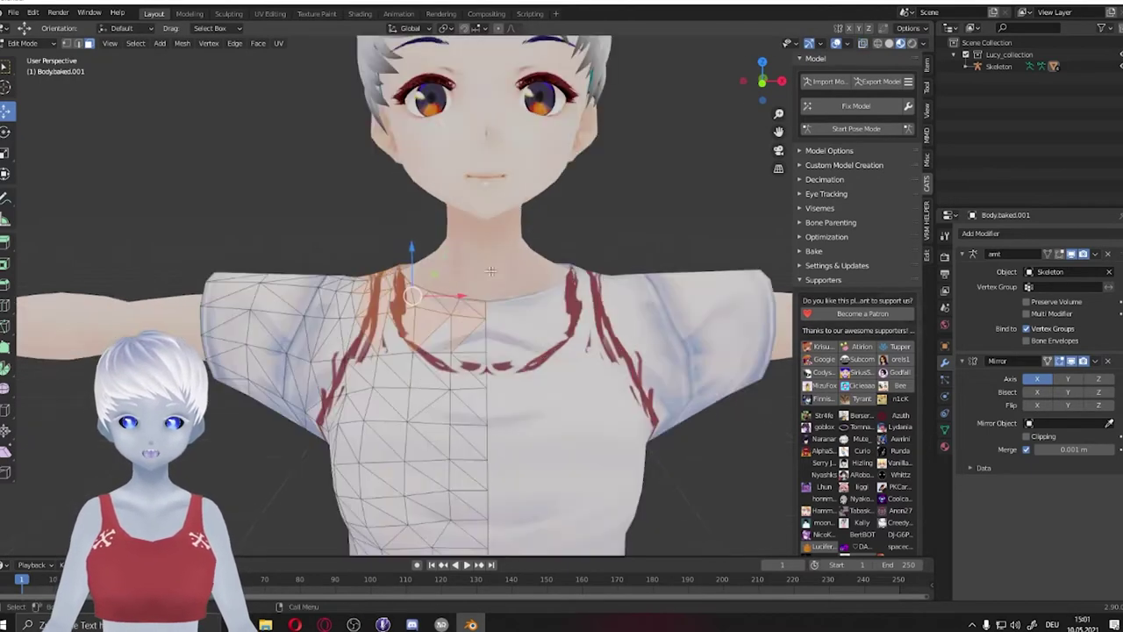
click(294, 437)
middle_drag(294, 436, 447, 362)
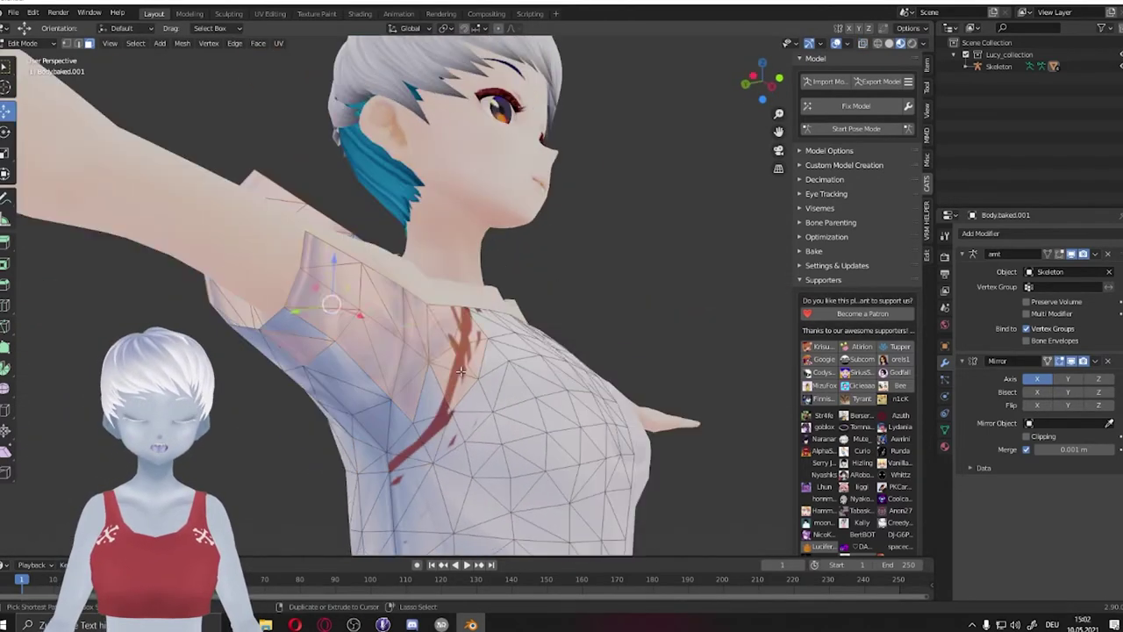
- Knife-cut new edges around the armpit and scale the sleeve area into a sleeveless shape
key(k)
mouse_move(446, 426)
middle_down()
mouse_move(89, 50)
mouse_move(439, 307)
mouse_move(693, 252)
mouse_move(269, 450)
mouse_move(275, 322)
mouse_move(437, 298)
middle_up()
click(88, 43)
key(k)
middle_drag(426, 351, 112, 95)
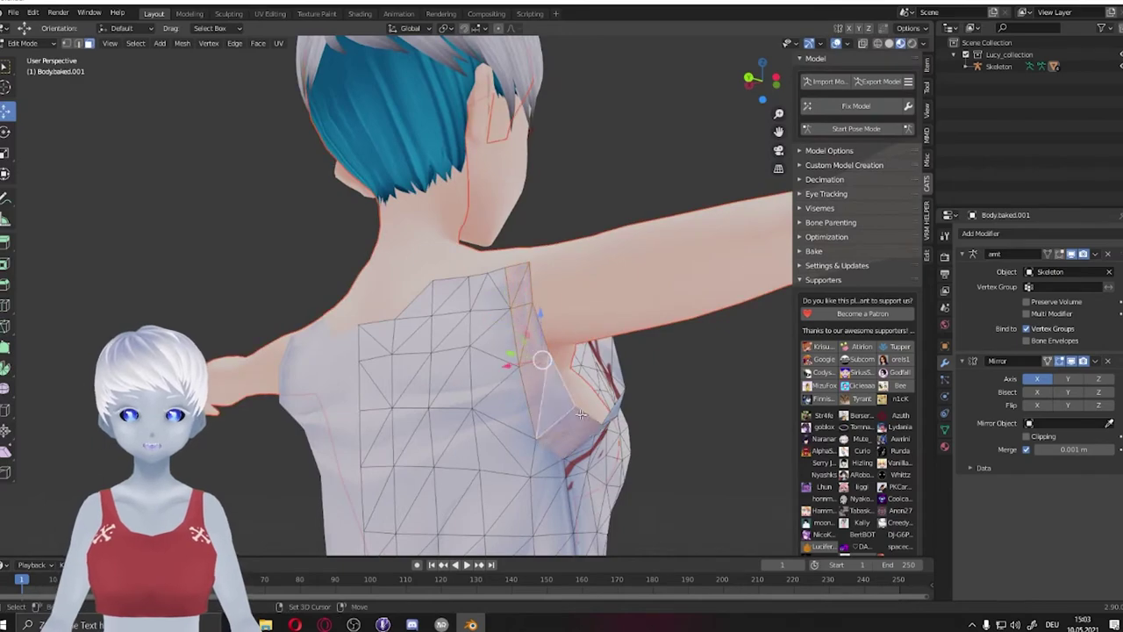
mouse_move(581, 413)
middle_down()
mouse_move(422, 358)
mouse_move(413, 376)
middle_up()
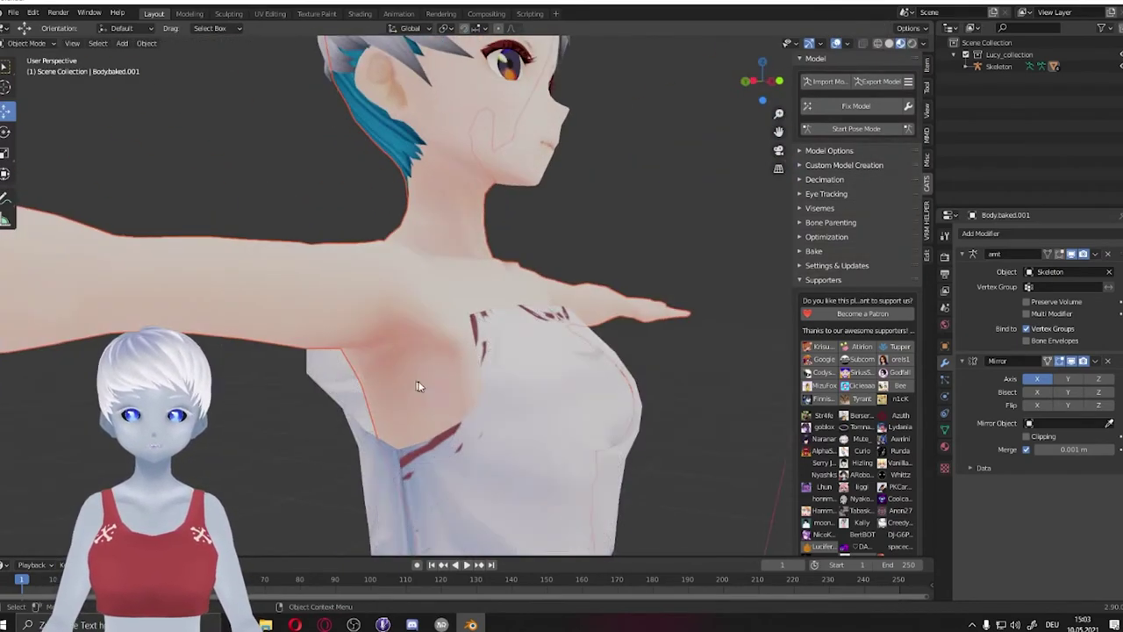
scroll(518, 373, up, 4)
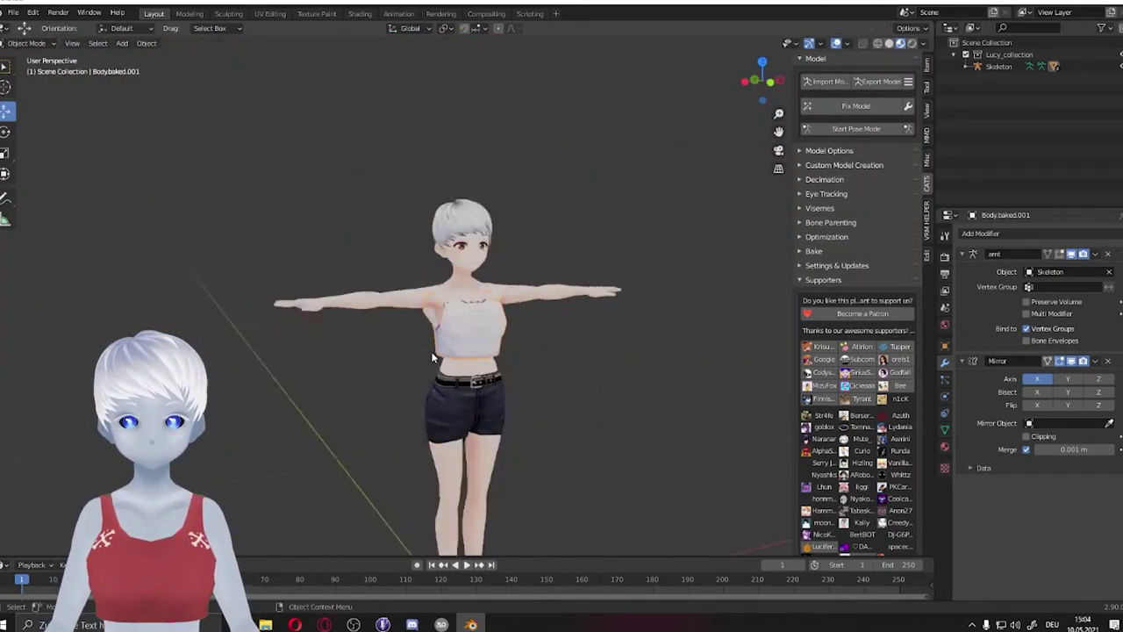
click(643, 394)
middle_drag(643, 394, 556, 369)
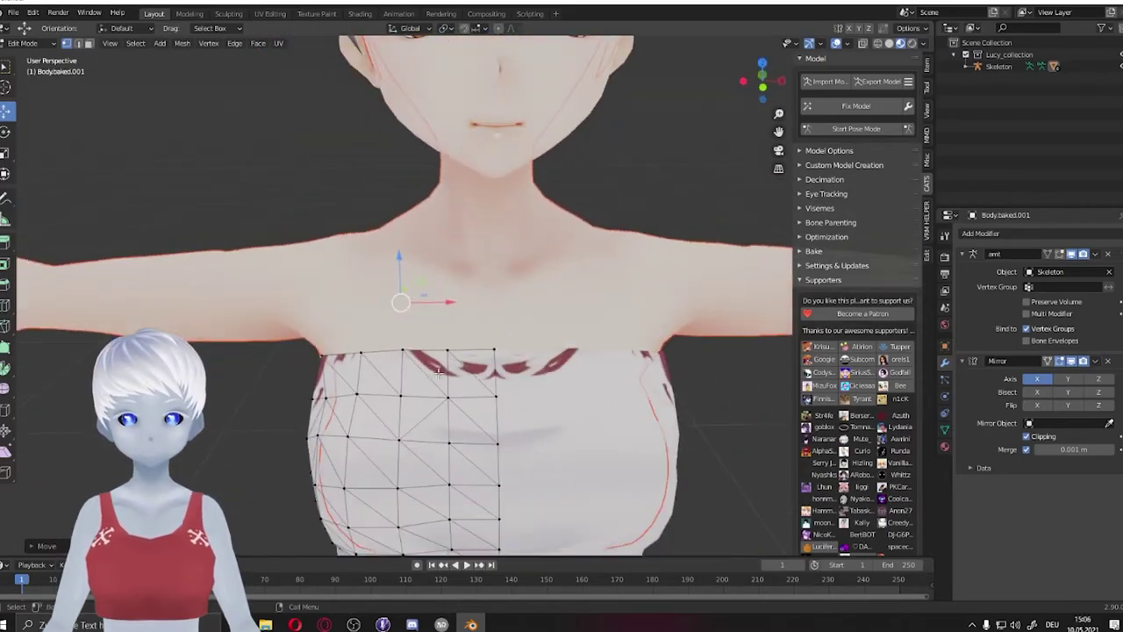
- Merge the top's duplicate vertices by distance and move the front neckline vertices into place
mouse_move(360, 329)
middle_down()
mouse_move(341, 360)
mouse_move(379, 368)
middle_up()
click(405, 315)
key(m)
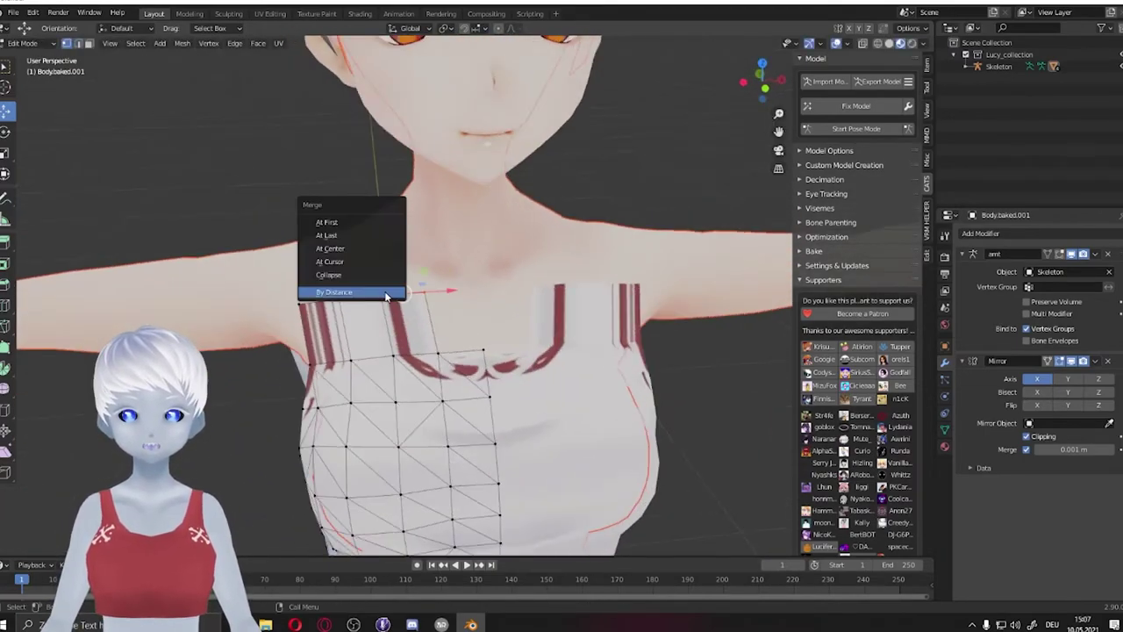
drag(483, 348, 303, 281)
mouse_move(304, 281)
middle_down()
mouse_move(388, 326)
mouse_move(346, 343)
mouse_move(459, 318)
mouse_move(574, 366)
middle_up()
scroll(377, 336, up, 2)
- Move the top edge vertices up along Z, scale them down, and extrude the strap over the shoulder
key(g)
key(z)
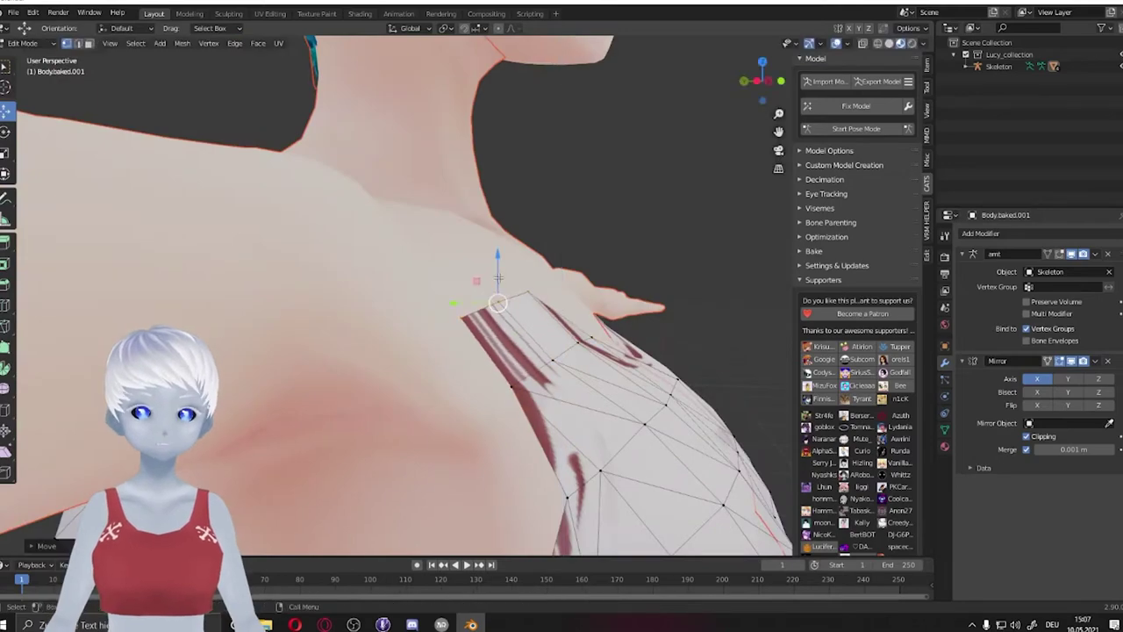
middle_drag(497, 278, 368, 263)
key(s)
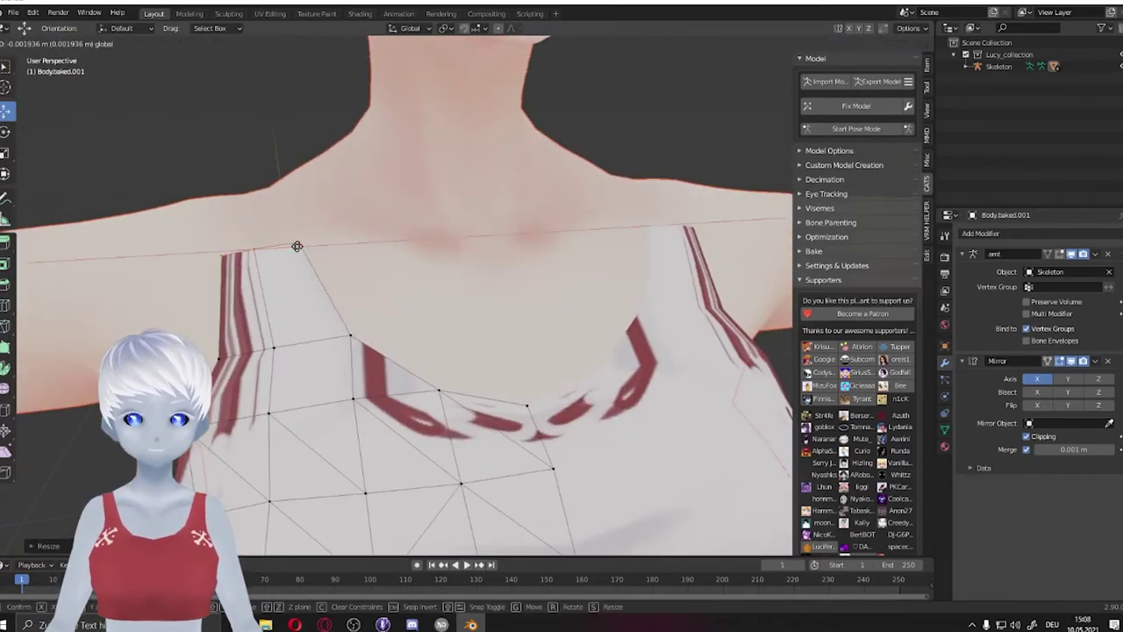
click(296, 245)
mouse_move(296, 246)
middle_down()
mouse_move(351, 237)
mouse_move(243, 251)
mouse_move(382, 205)
mouse_move(325, 317)
mouse_move(210, 237)
mouse_move(284, 192)
middle_up()
key(g)
click(284, 192)
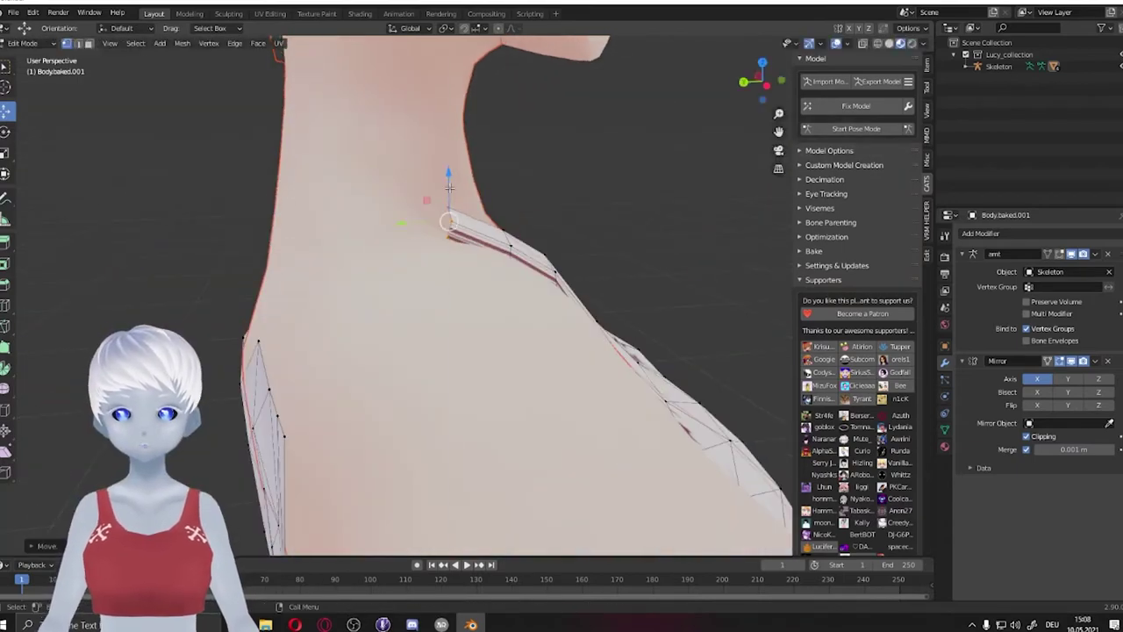
mouse_move(449, 187)
middle_down()
mouse_move(596, 333)
mouse_move(576, 258)
mouse_move(446, 339)
mouse_move(555, 269)
mouse_move(524, 281)
middle_up()
key(e)
click(525, 281)
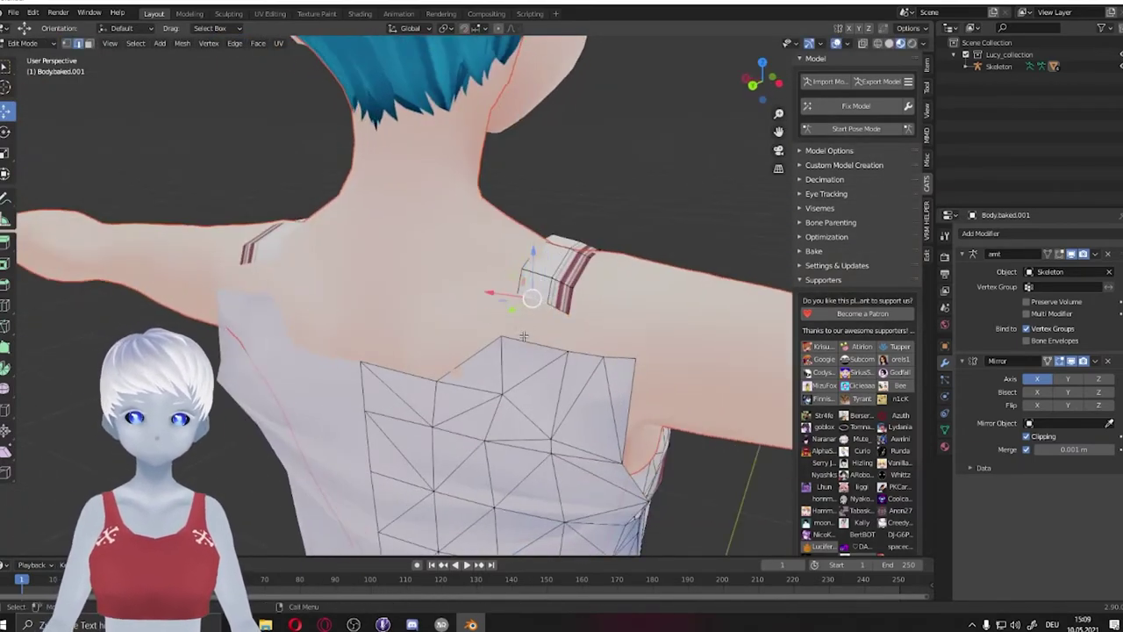
- Refine the strap from the back with vertex moves and a loop cut, then check it in Object Mode
mouse_move(564, 321)
middle_down()
mouse_move(334, 268)
mouse_move(489, 313)
mouse_move(166, 93)
middle_up()
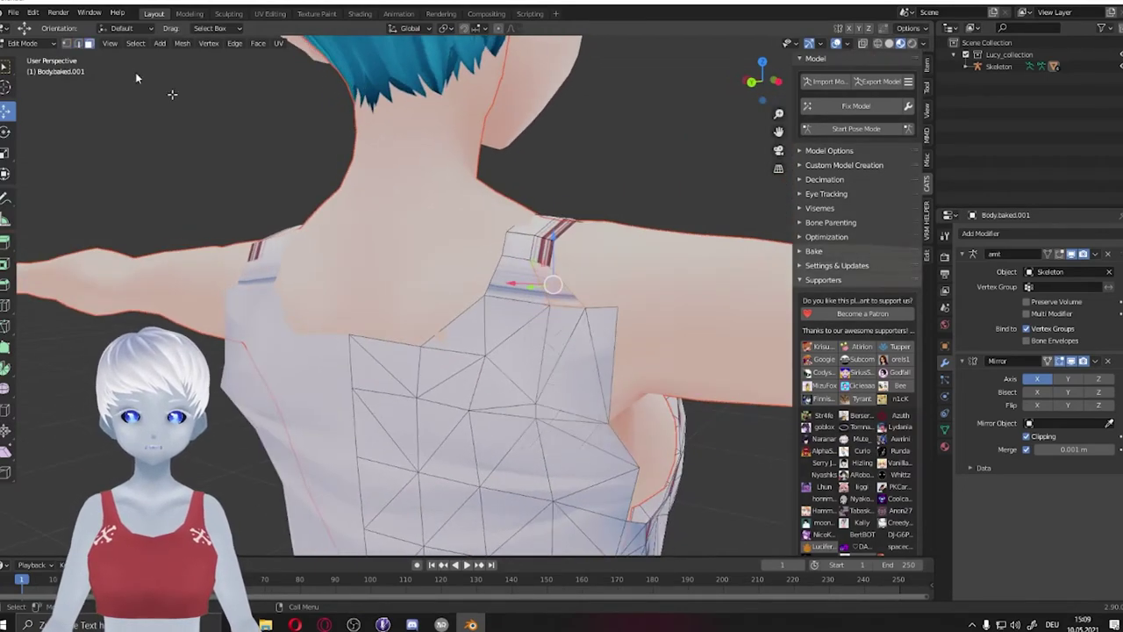
mouse_move(63, 43)
middle_down()
mouse_move(447, 329)
mouse_move(346, 346)
mouse_move(416, 366)
mouse_move(571, 326)
mouse_move(301, 251)
mouse_move(409, 181)
mouse_move(467, 159)
mouse_move(188, 251)
middle_up()
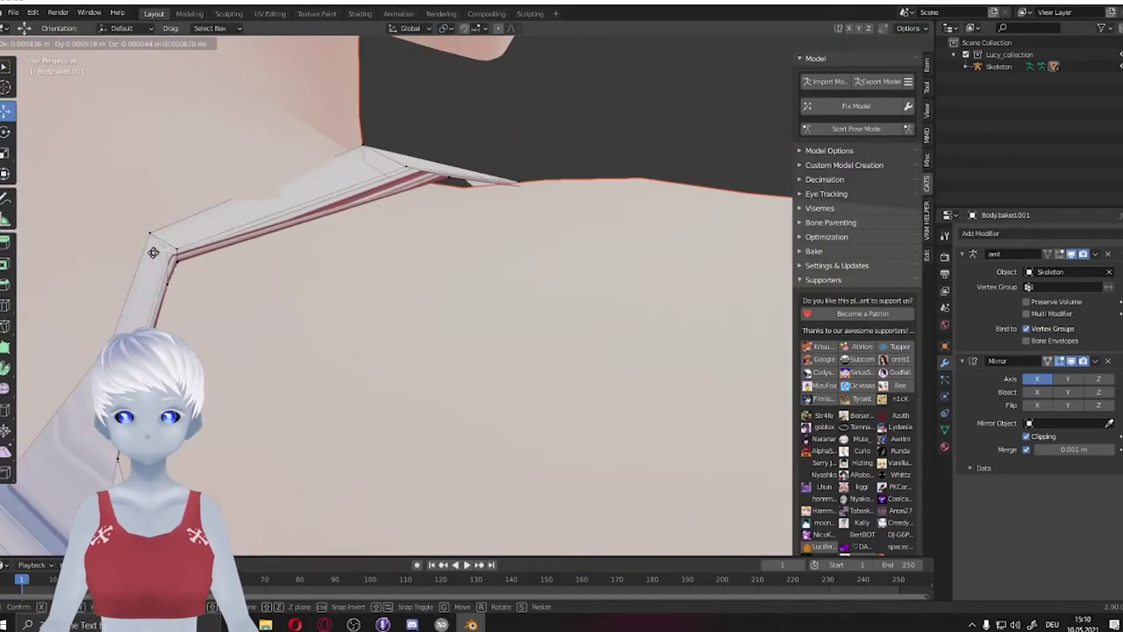
right_click(231, 219)
mouse_move(231, 218)
middle_down()
mouse_move(336, 238)
mouse_move(371, 216)
mouse_move(437, 313)
mouse_move(337, 255)
mouse_move(275, 363)
middle_up()
key(x)
key(g)
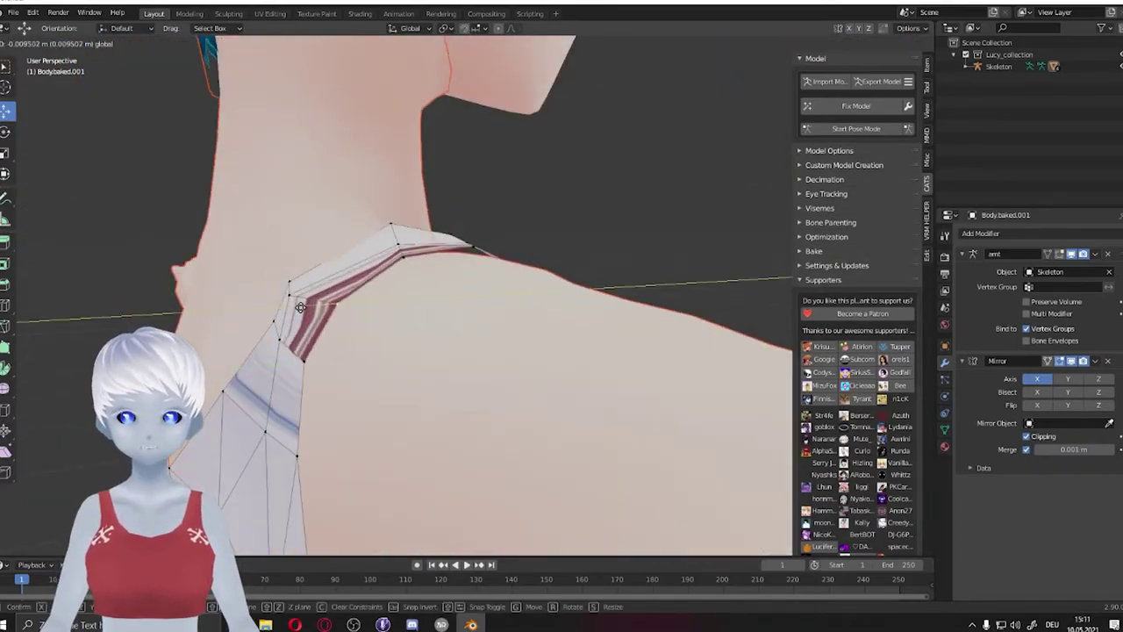
click(300, 307)
middle_drag(300, 307, 602, 346)
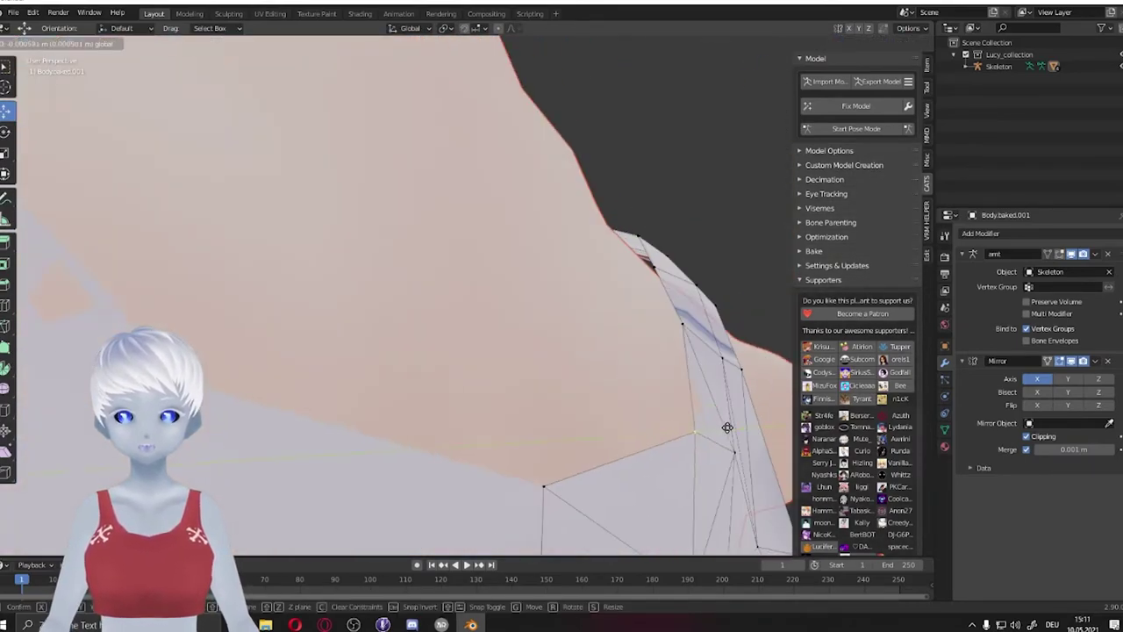
middle_drag(730, 377, 50, 66)
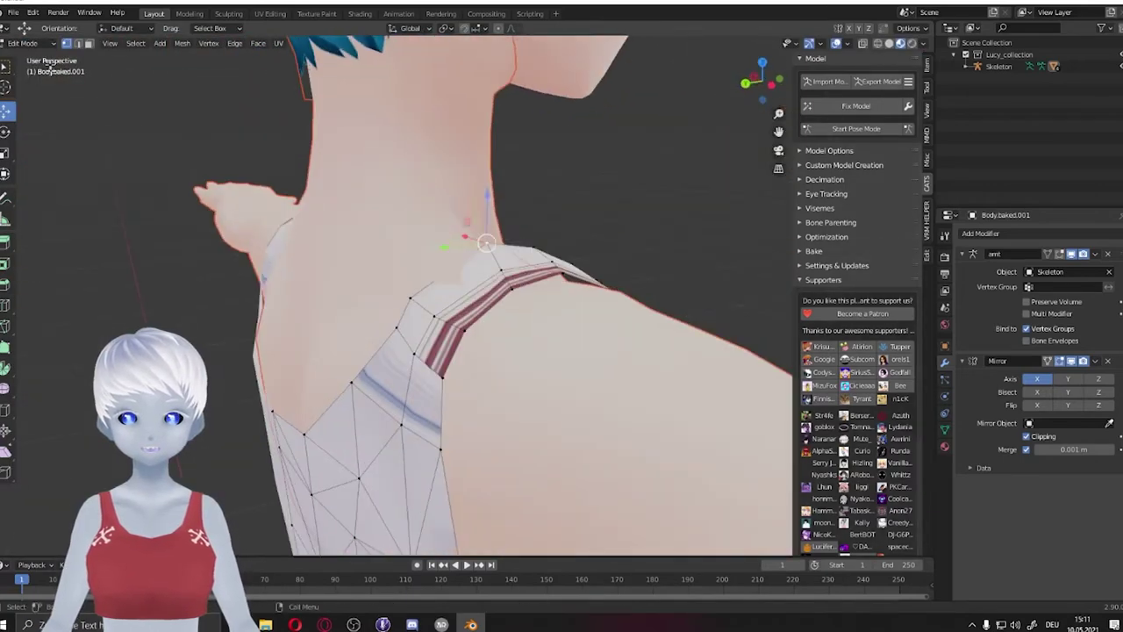
click(471, 300)
mouse_move(472, 300)
middle_down()
mouse_move(304, 233)
mouse_move(577, 305)
middle_up()
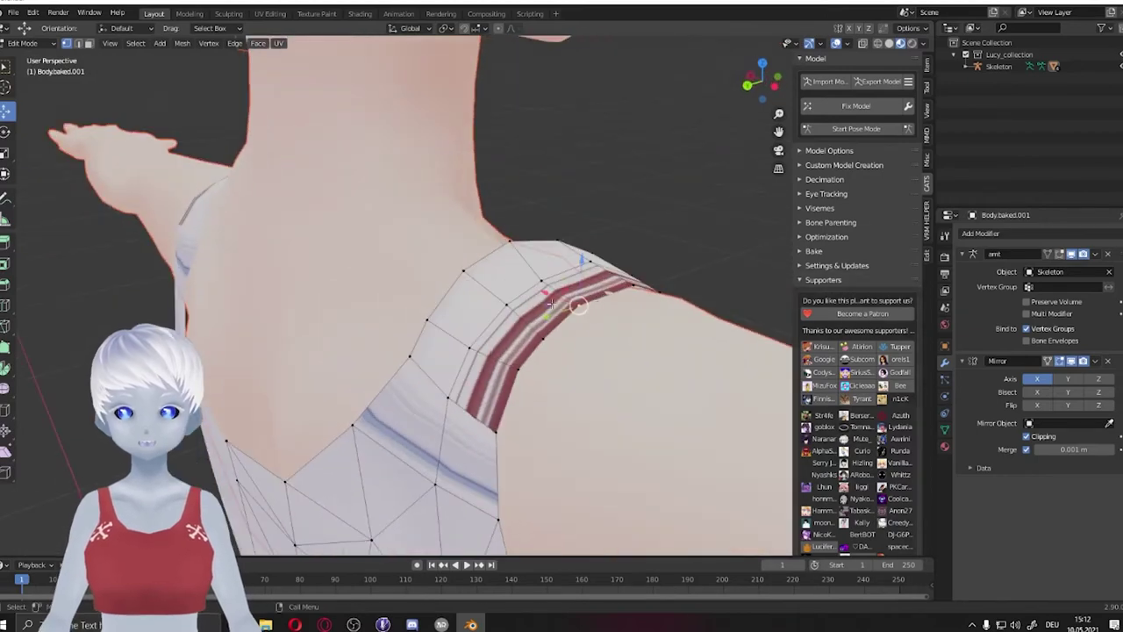
middle_drag(545, 253, 417, 356)
key(Tab)
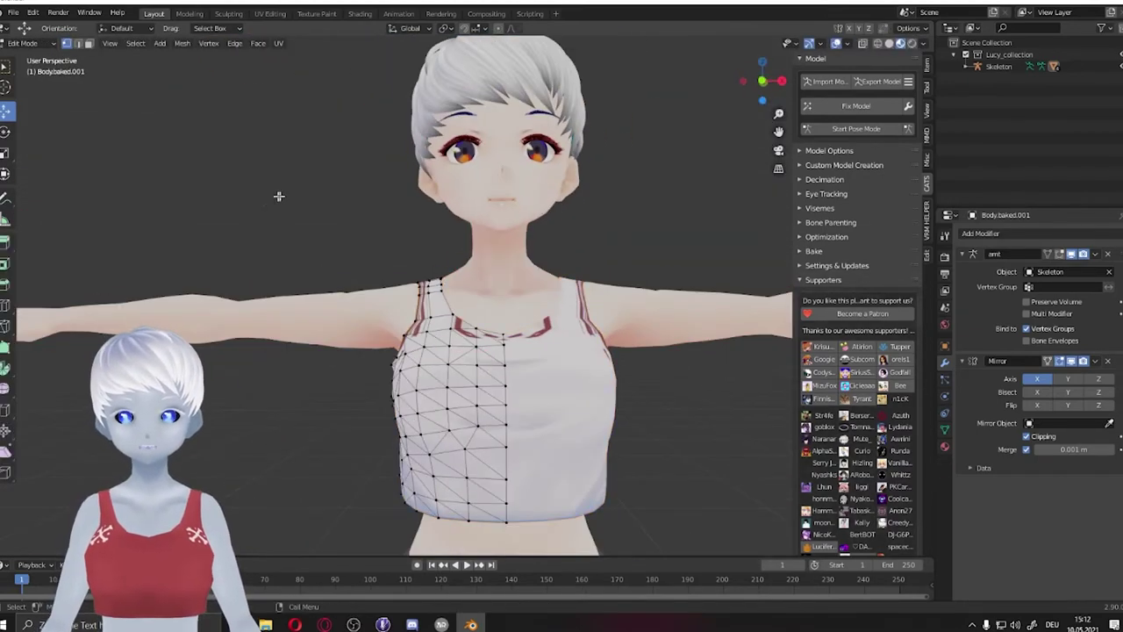
- Select and move the left shoulder strap vertices closer to the shoulder
scroll(278, 196, up, 6)
drag(391, 213, 422, 332)
click(395, 279)
middle_drag(394, 279, 554, 280)
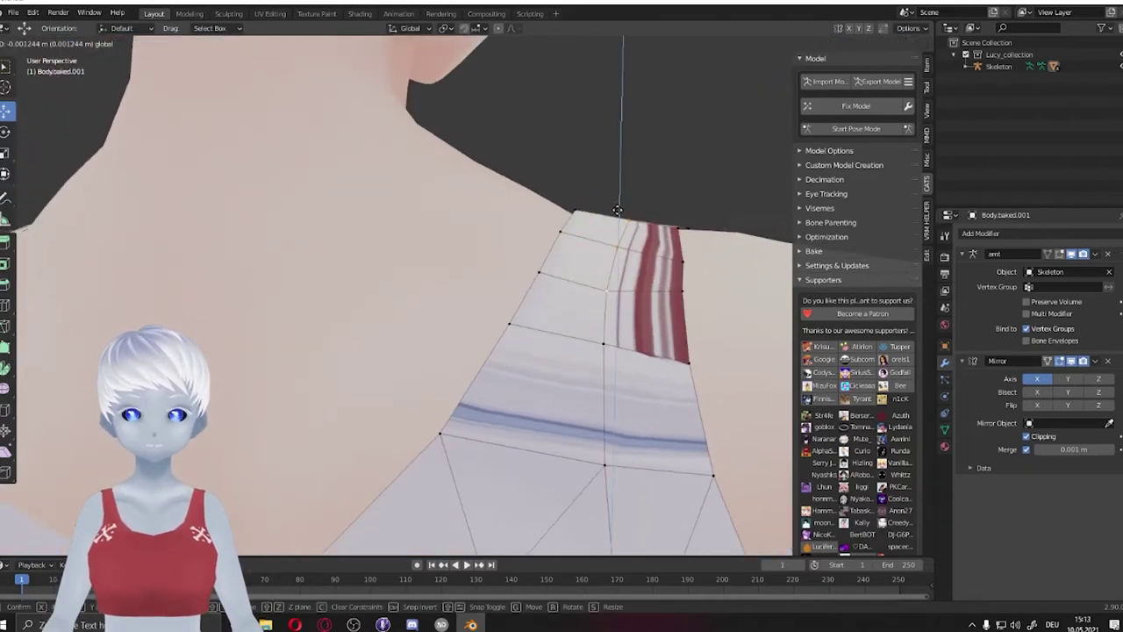
click(617, 211)
mouse_move(617, 210)
middle_down()
mouse_move(589, 280)
mouse_move(424, 193)
mouse_move(540, 378)
mouse_move(344, 361)
mouse_move(570, 386)
mouse_move(351, 404)
mouse_move(615, 396)
mouse_move(464, 445)
mouse_move(555, 471)
middle_up()
mouse_move(525, 403)
middle_down()
mouse_move(534, 389)
mouse_move(609, 394)
mouse_move(667, 426)
mouse_move(474, 457)
mouse_move(518, 471)
middle_up()
- Pull the armpit and chest vertices in against the body and preview the top in Object Mode
right_click(594, 400)
mouse_move(593, 400)
middle_down()
mouse_move(421, 462)
mouse_move(507, 453)
middle_up()
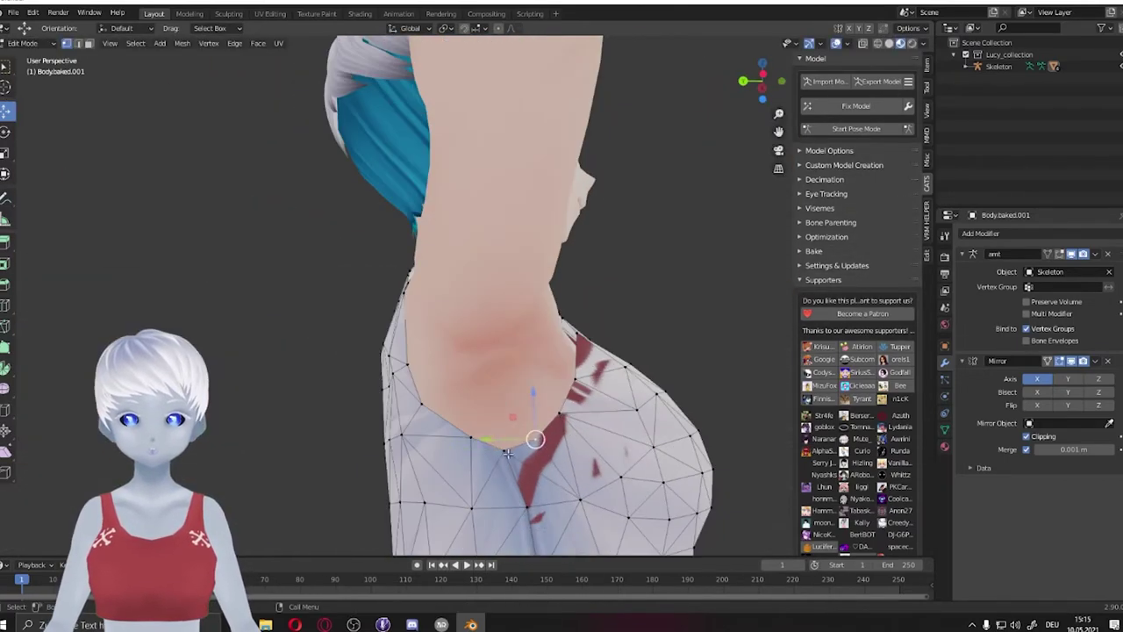
mouse_move(447, 421)
middle_down()
mouse_move(474, 412)
mouse_move(482, 364)
middle_up()
scroll(481, 364, up, 2)
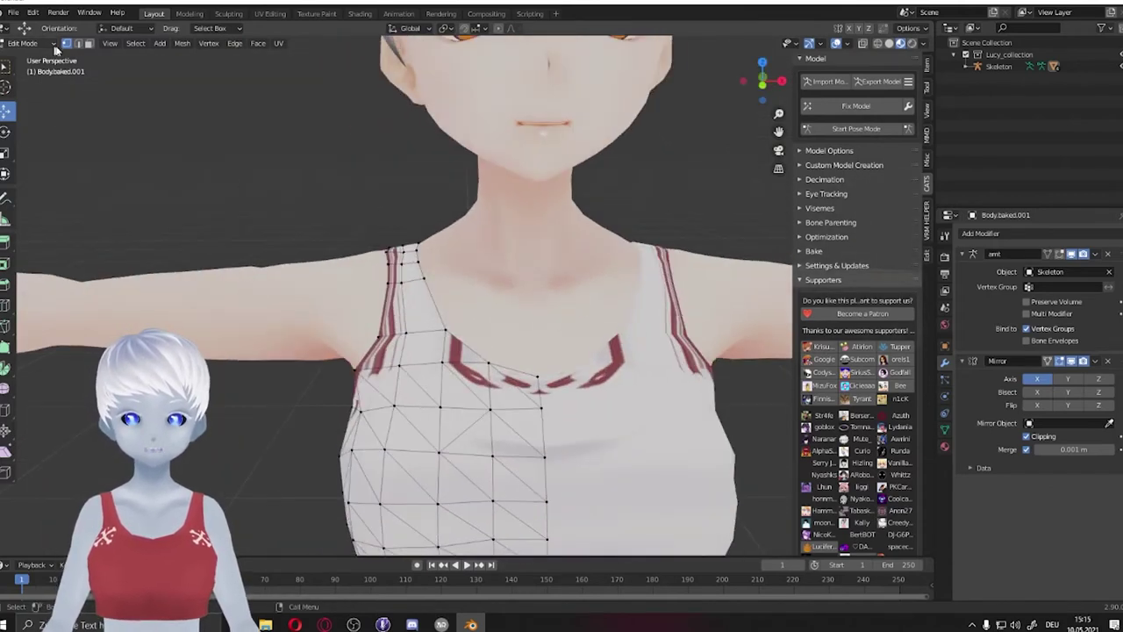
click(433, 275)
mouse_move(432, 275)
middle_down()
mouse_move(502, 369)
mouse_move(672, 329)
mouse_move(387, 364)
mouse_move(457, 358)
middle_up()
click(462, 370)
key(Tab)
key(Tab)
- Grab the back strap vertices along X to pull the strap onto the shoulder
scroll(448, 389, up, 2)
key(g)
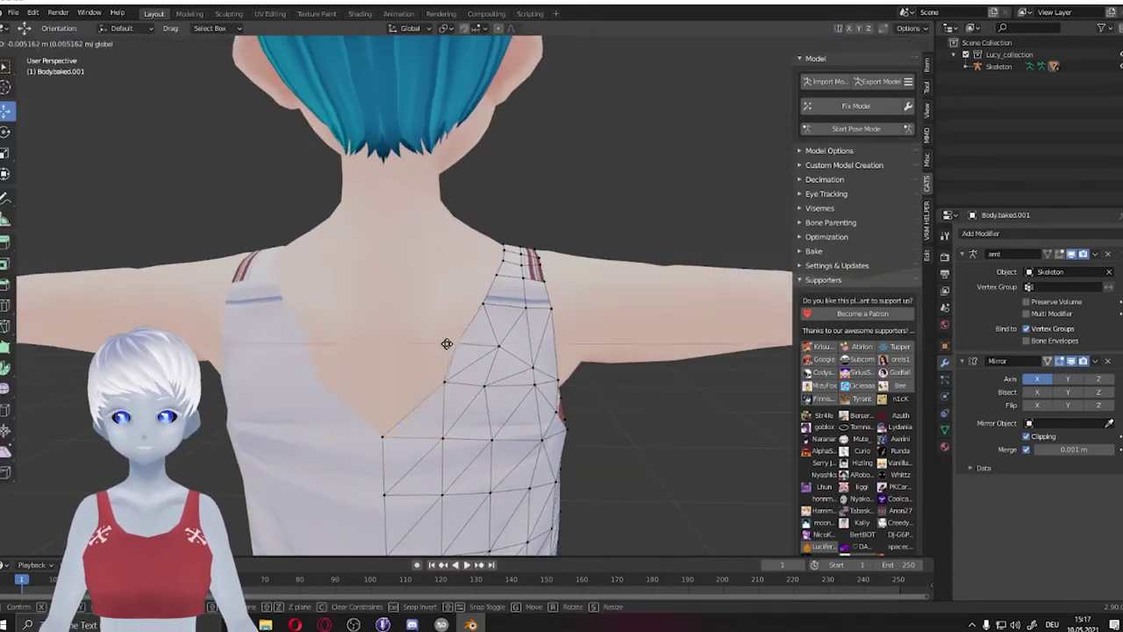
key(g)
key(x)
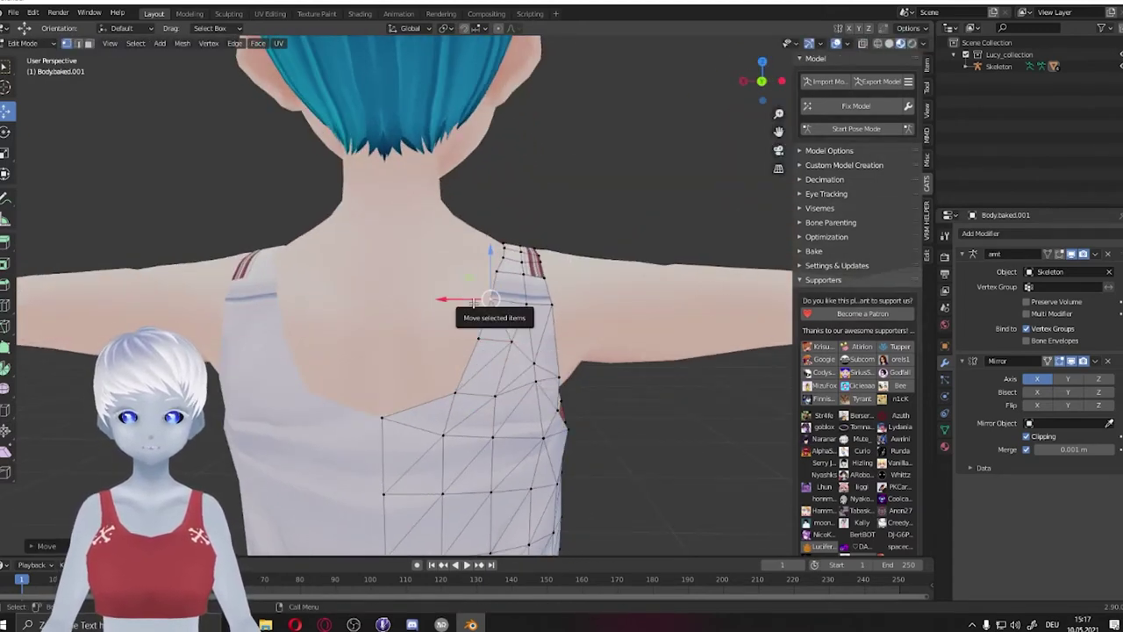
middle_drag(474, 301, 494, 290)
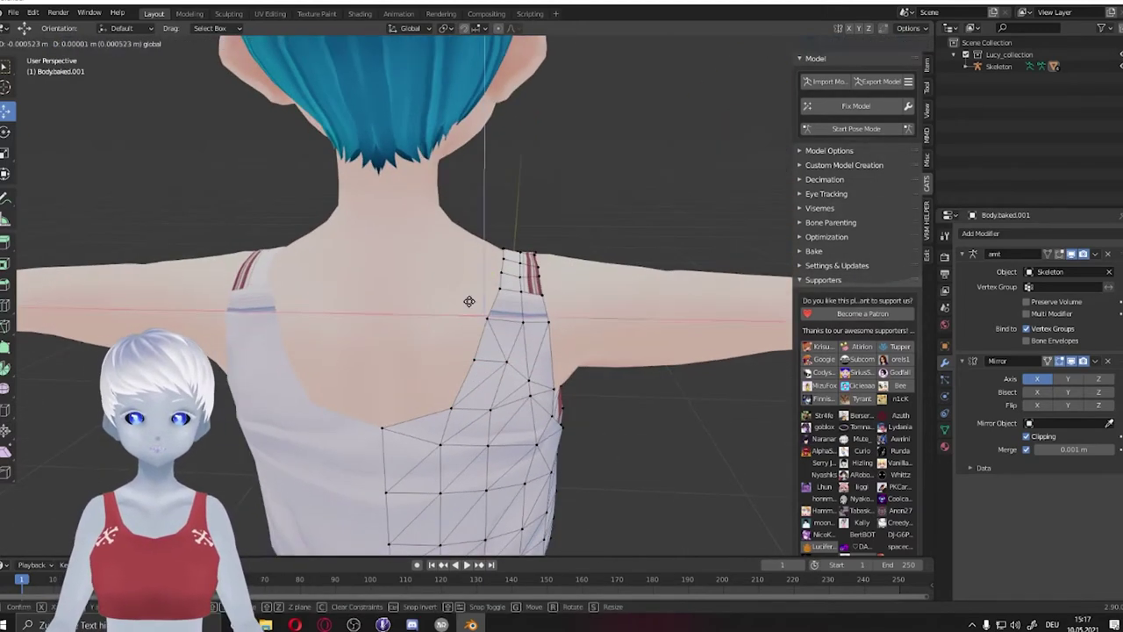
click(423, 381)
scroll(527, 394, down, 2)
mouse_move(602, 419)
middle_down()
mouse_move(544, 326)
mouse_move(623, 464)
mouse_move(474, 432)
middle_up()
- From the front view, box-select the extra strip of faces and delete them with X > Faces
key(Tab)
key(KP_1)
key(Tab)
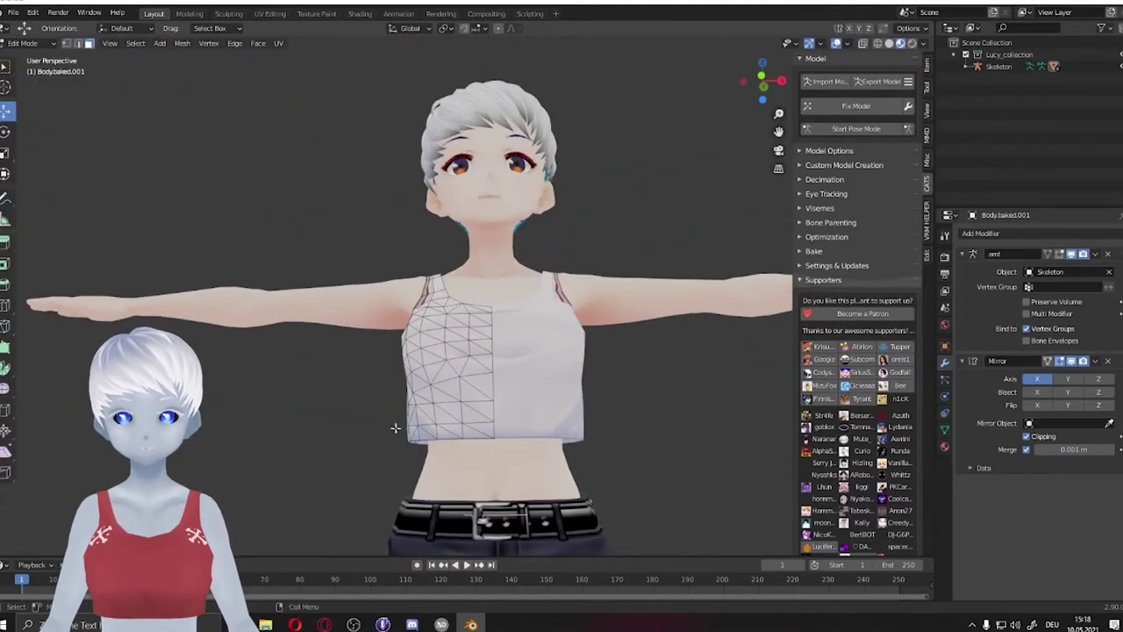
scroll(492, 412, up, 2)
scroll(491, 413, up, 1)
drag(355, 503, 516, 455)
key(x)
mouse_move(377, 492)
middle_down()
mouse_move(457, 478)
mouse_move(496, 493)
mouse_move(566, 321)
middle_up()
key(x)
click(496, 493)
scroll(566, 321, down, 2)
scroll(527, 368, up, 3)
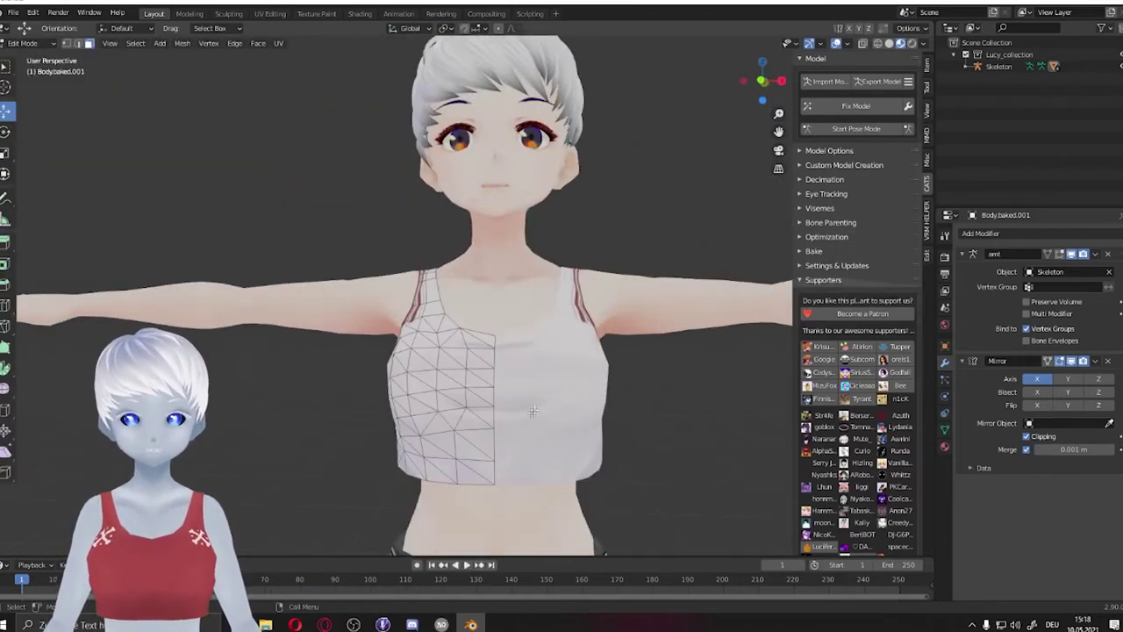
mouse_move(437, 447)
middle_down()
mouse_move(364, 439)
mouse_move(422, 434)
mouse_move(404, 451)
mouse_move(553, 447)
middle_up()
- Tuck the top's side and lower hem against the ribs, toggling Object Mode to check the fit
mouse_move(371, 478)
middle_down()
mouse_move(571, 477)
mouse_move(514, 459)
mouse_move(472, 462)
mouse_move(526, 463)
mouse_move(559, 505)
middle_up()
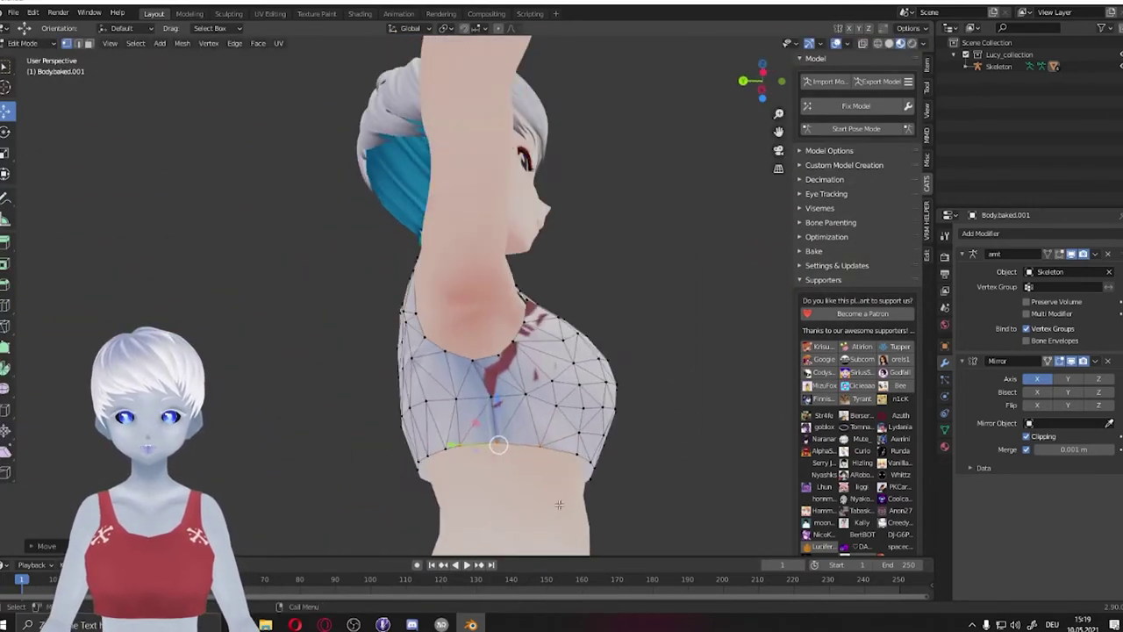
mouse_move(616, 450)
middle_down()
mouse_move(556, 461)
mouse_move(656, 439)
middle_up()
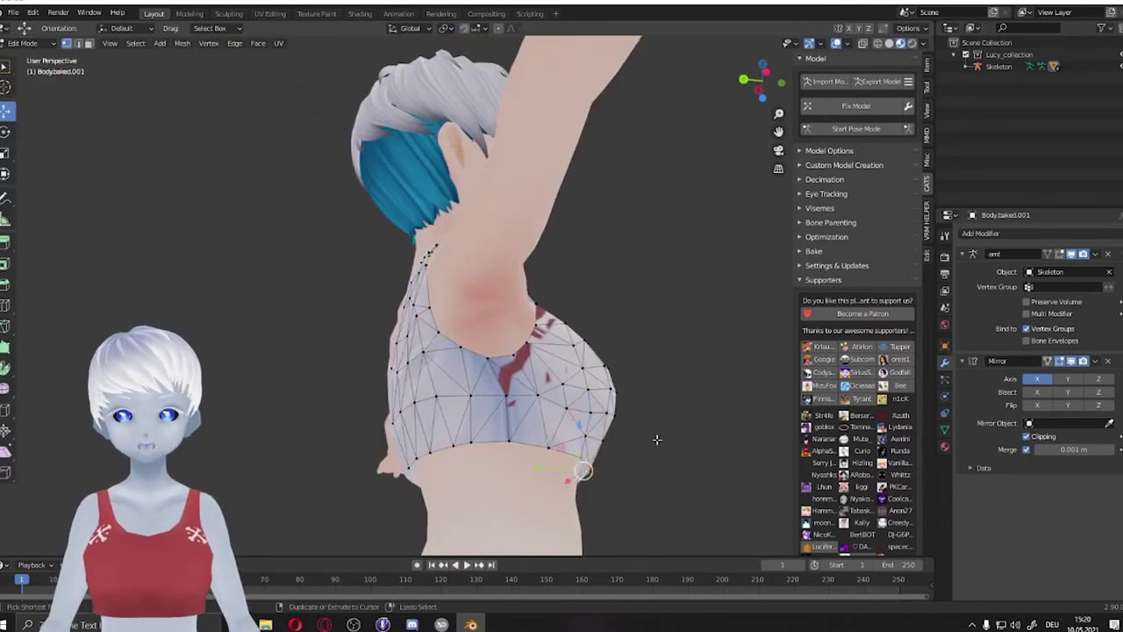
mouse_move(404, 479)
middle_down()
mouse_move(389, 492)
mouse_move(355, 460)
mouse_move(336, 467)
mouse_move(377, 479)
middle_up()
key(Tab)
key(Tab)
mouse_move(346, 338)
middle_down()
mouse_move(401, 401)
mouse_move(322, 446)
middle_up()
key(Tab)
key(Tab)
mouse_move(478, 397)
middle_down()
mouse_move(541, 405)
mouse_move(478, 408)
middle_up()
key(Tab)
key(Tab)
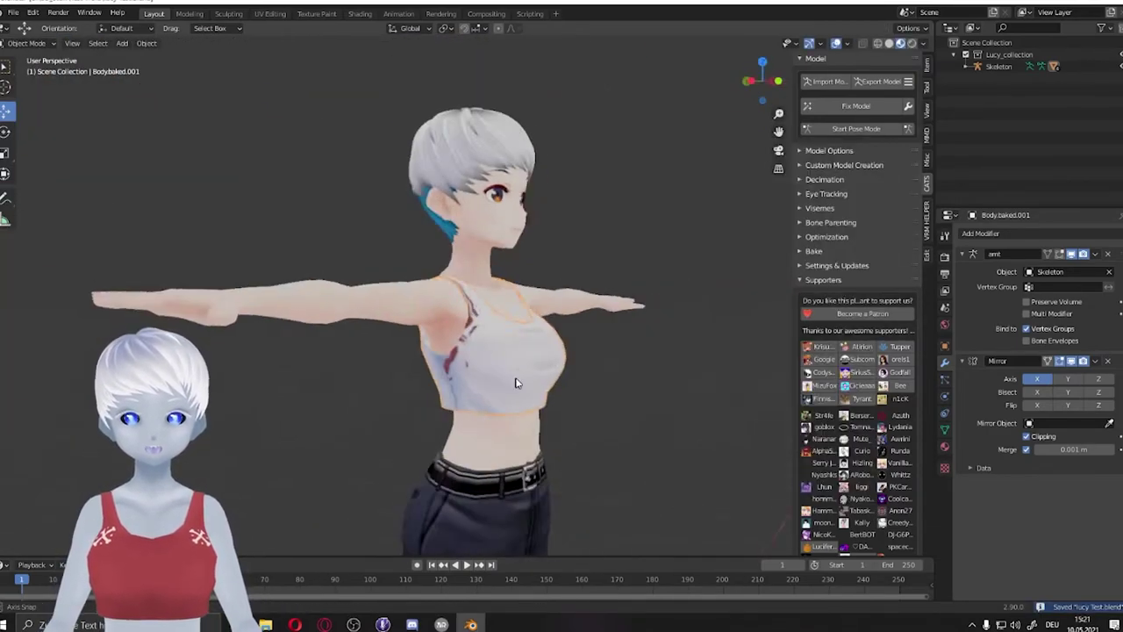
key(alt+a)
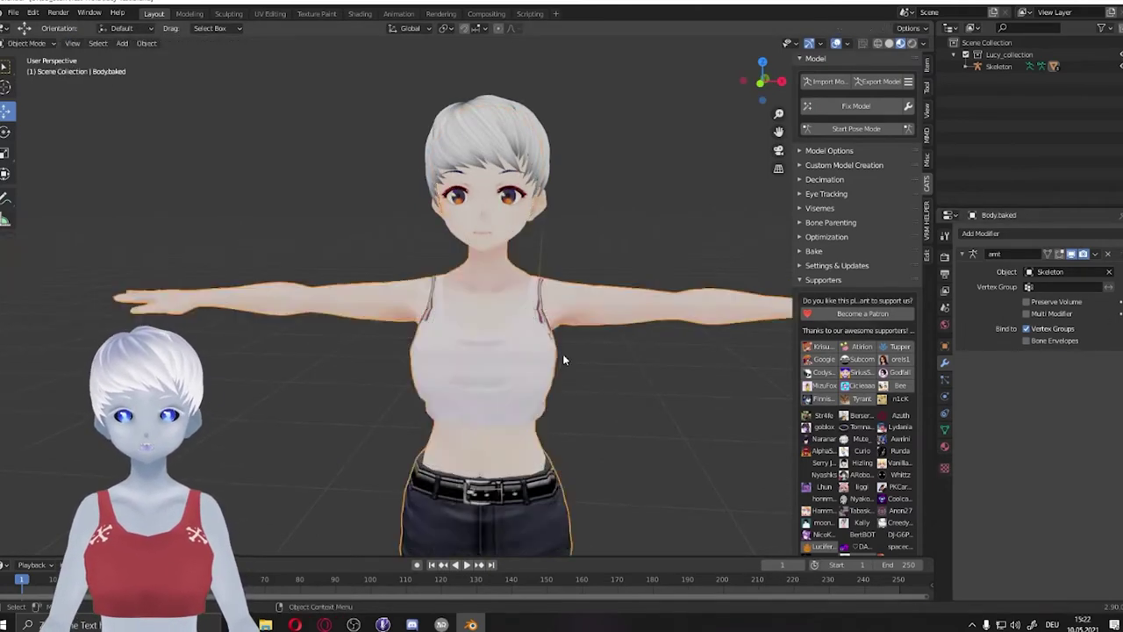
- Move the Bodybaked chest and side vertices inward under the top, then save the file
key(Tab)
mouse_move(563, 353)
middle_down()
mouse_move(506, 379)
mouse_move(479, 373)
middle_up()
key(a)
key(k)
middle_drag(561, 373, 45, 169)
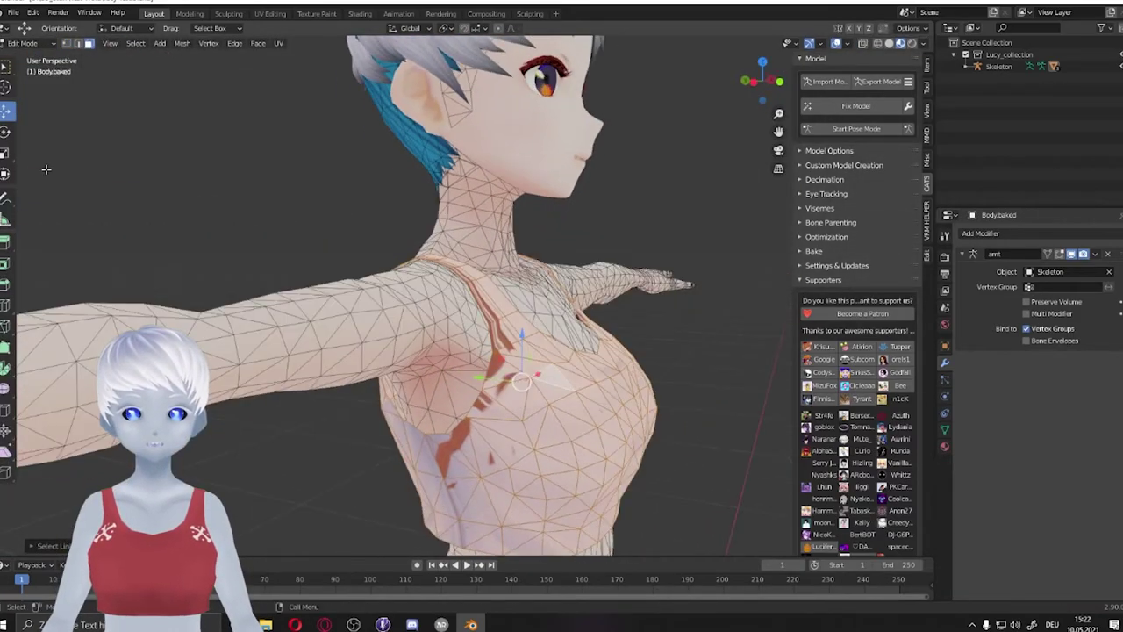
right_click(488, 379)
mouse_move(489, 379)
middle_down()
mouse_move(475, 356)
mouse_move(477, 409)
middle_up()
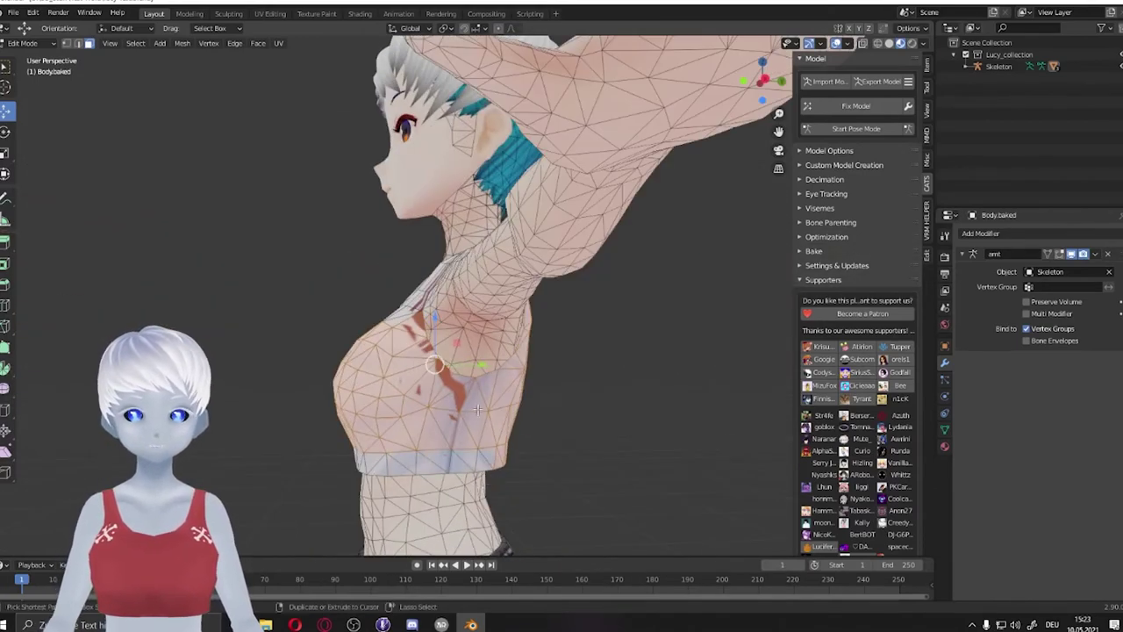
mouse_move(532, 363)
middle_down()
mouse_move(589, 321)
mouse_move(604, 329)
mouse_move(443, 402)
mouse_move(491, 368)
mouse_move(463, 345)
middle_up()
right_click(439, 396)
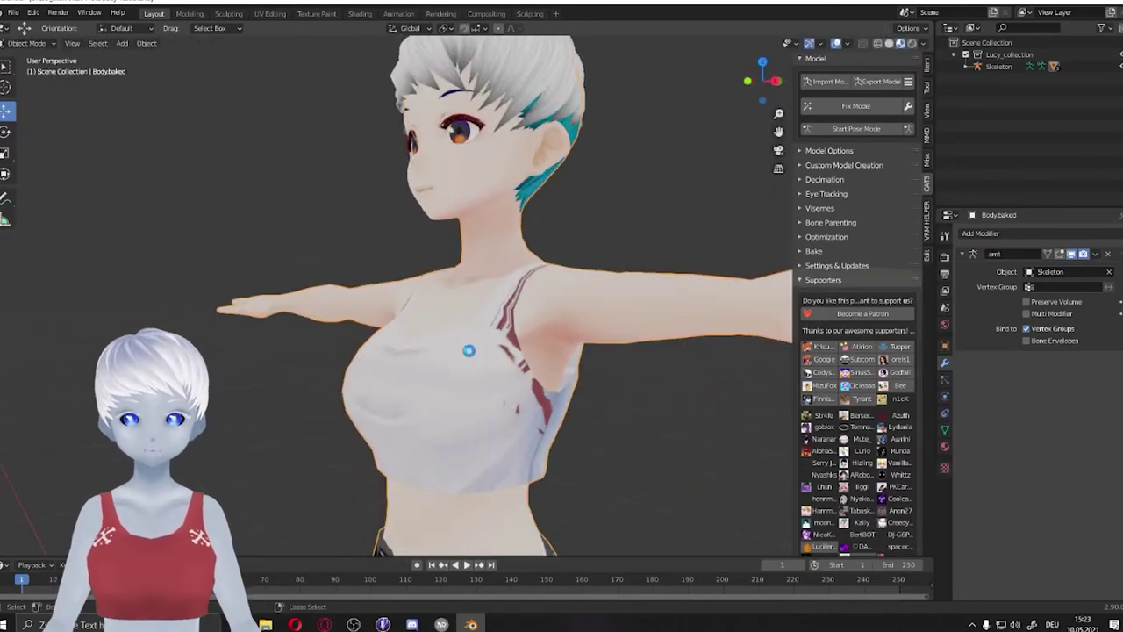
scroll(483, 377, down, 2)
key(ctrl+s)
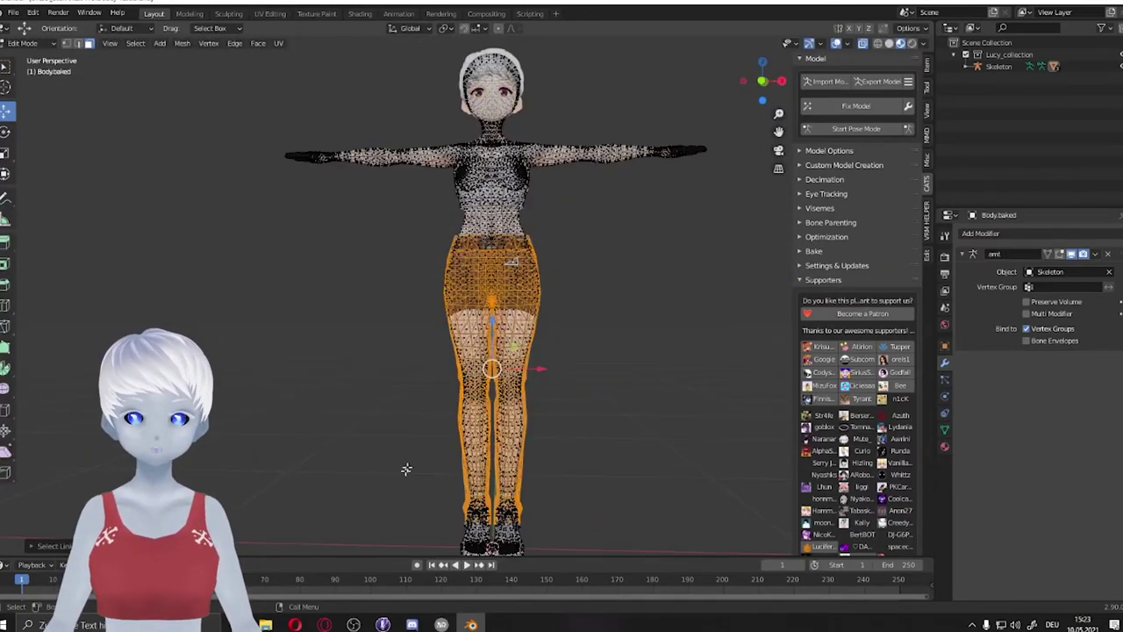
- Trim the face selection around the legs so that it covers only the shorts area
mouse_move(407, 470)
middle_down()
mouse_move(363, 343)
mouse_move(469, 216)
mouse_move(525, 345)
middle_up()
scroll(525, 345, up, 3)
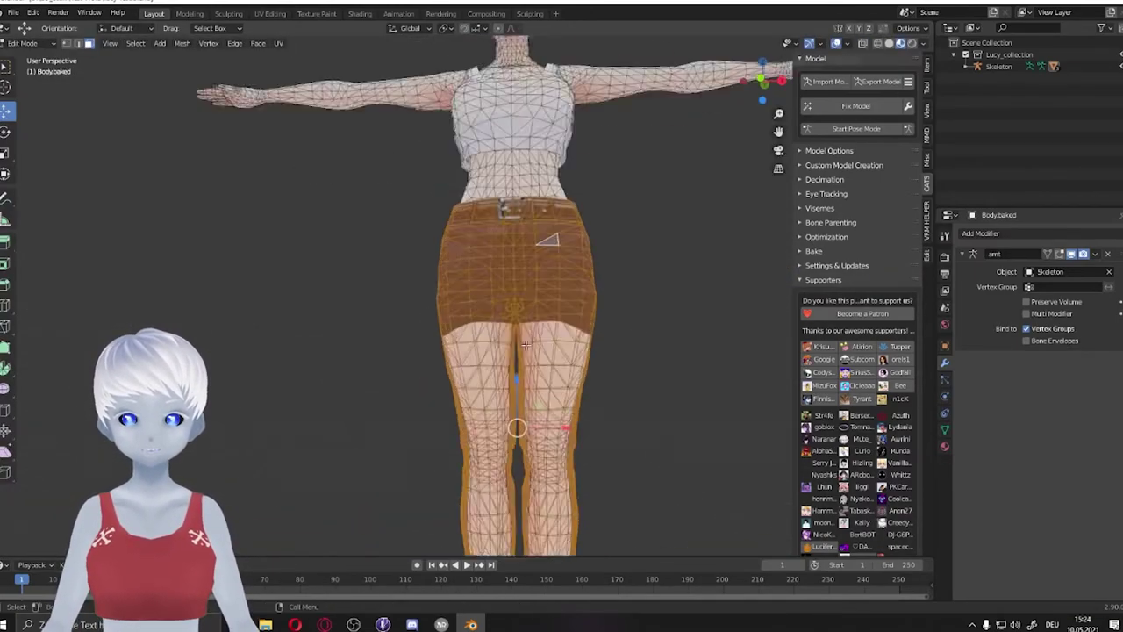
drag(664, 452, 413, 346)
mouse_move(414, 345)
middle_down()
mouse_move(368, 333)
mouse_move(526, 539)
middle_up()
drag(527, 539, 284, 325)
middle_drag(283, 326, 531, 369)
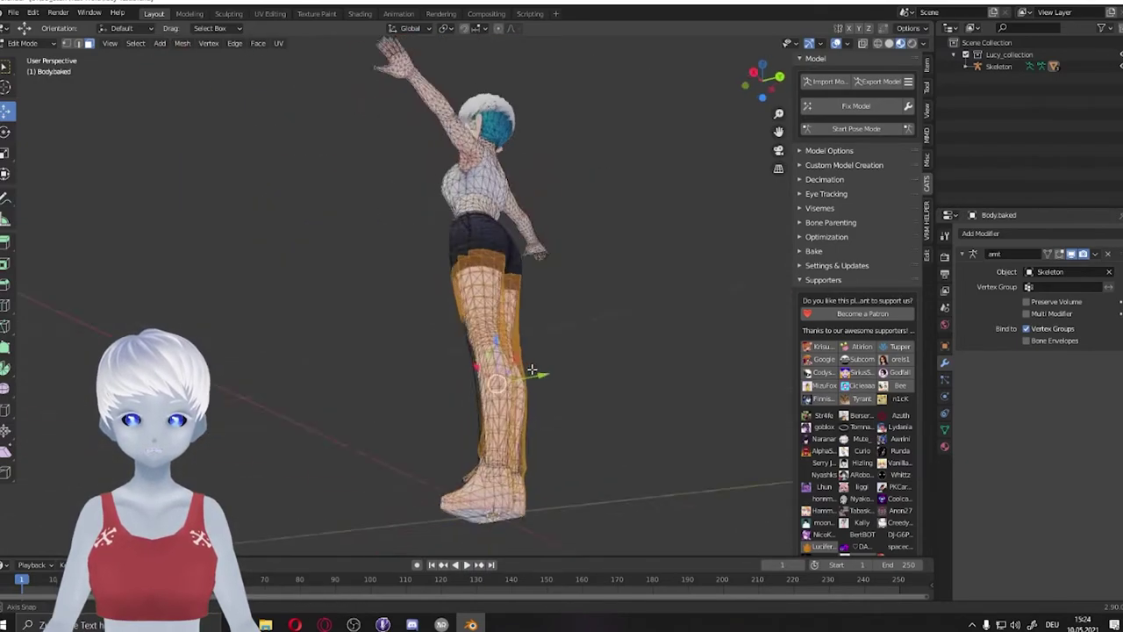
mouse_move(360, 387)
middle_down()
mouse_move(465, 421)
mouse_move(378, 377)
mouse_move(641, 503)
mouse_move(640, 238)
mouse_move(652, 296)
middle_up()
scroll(465, 421, down, 2)
scroll(378, 377, up, 3)
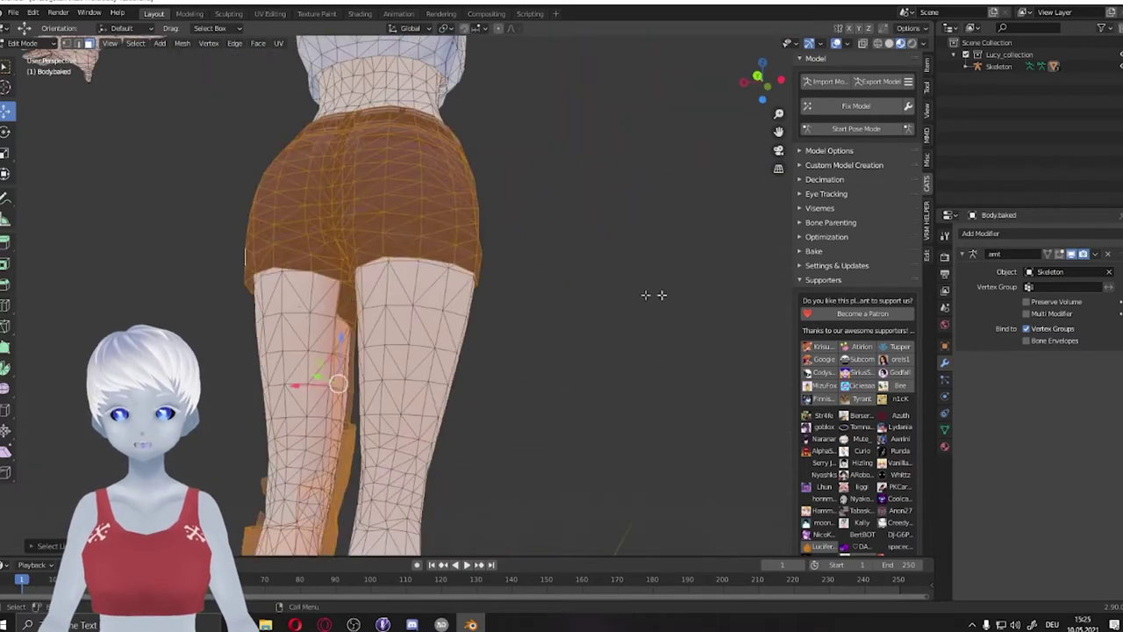
- Select the shorts faces, separate them by Selection, and view them from the front
key(x)
click(387, 395)
scroll(387, 395, down, 3)
scroll(422, 263, up, 3)
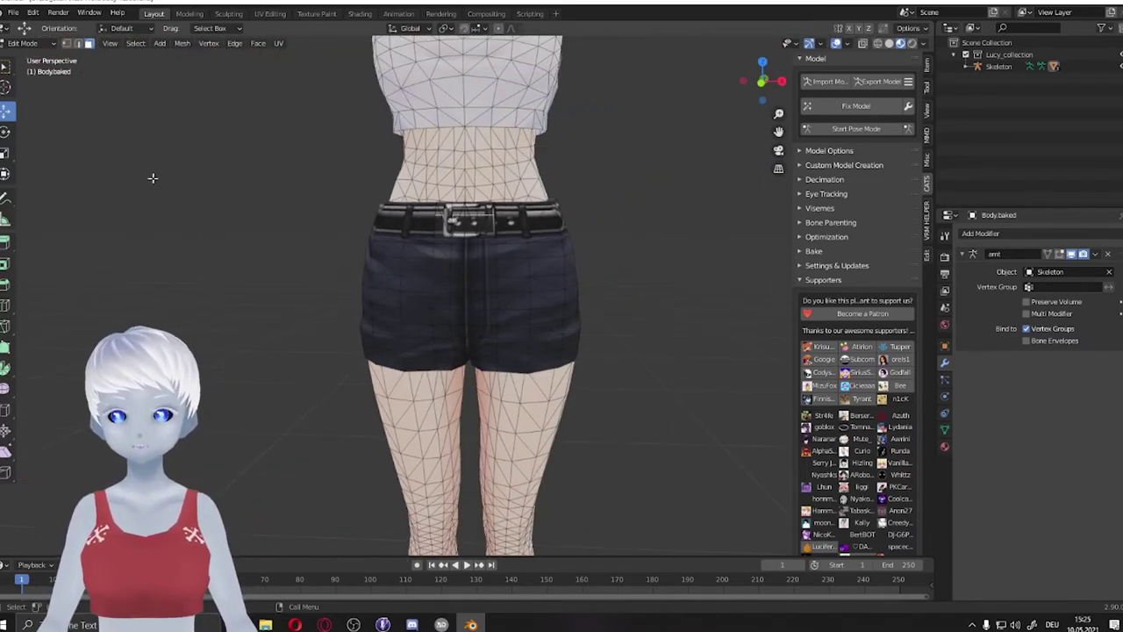
key(l)
middle_drag(440, 235, 456, 274)
key(p)
click(456, 274)
middle_drag(547, 269, 487, 228)
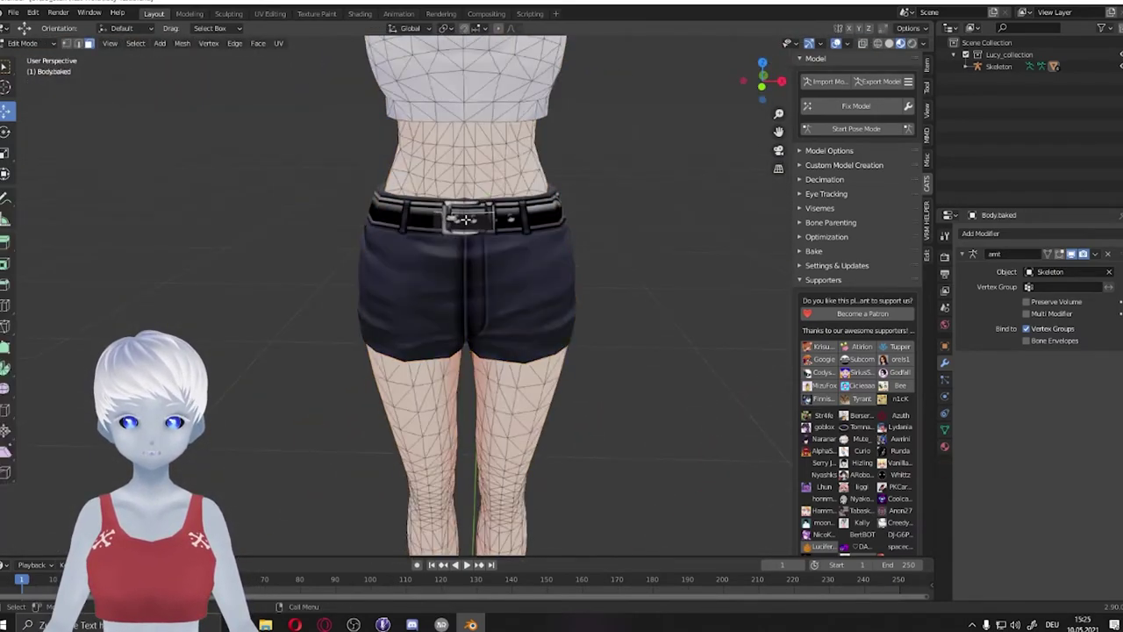
scroll(487, 218, up, 2)
key(KP_1)
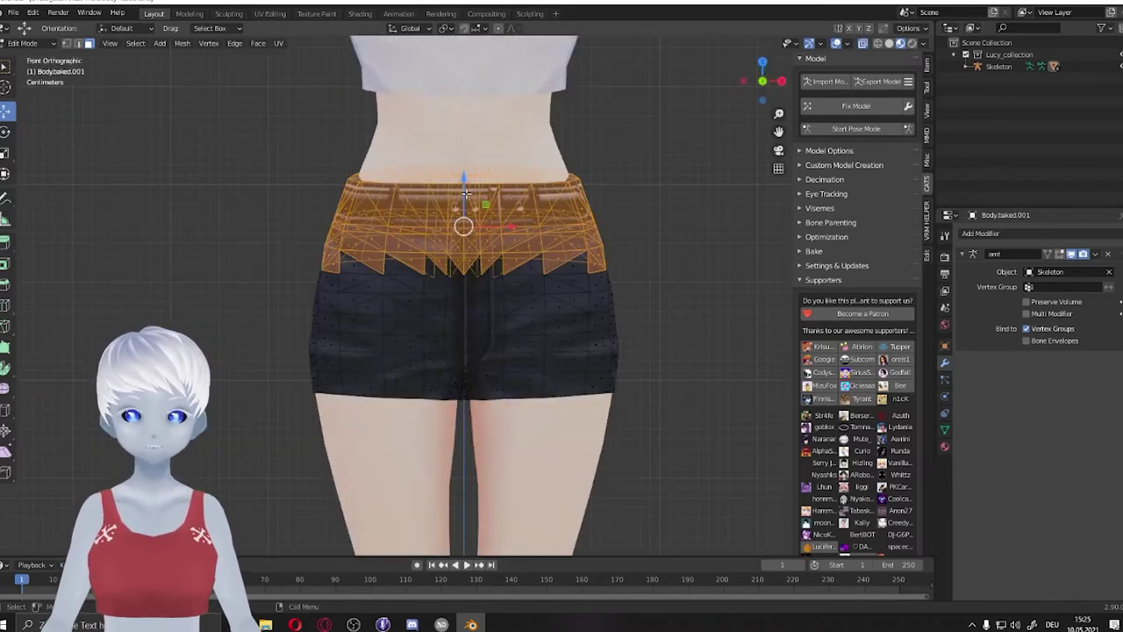
- Enlarge the waistband slightly, then box-select and delete the rear waistband faces
mouse_move(593, 246)
middle_down()
mouse_move(314, 321)
mouse_move(268, 170)
middle_up()
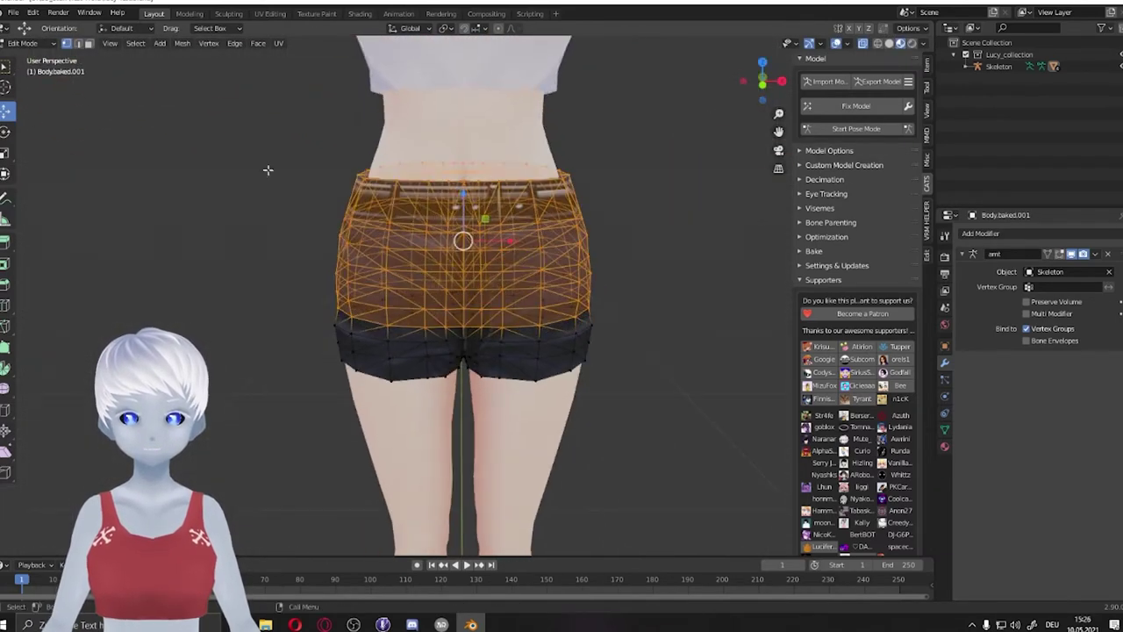
click(6, 154)
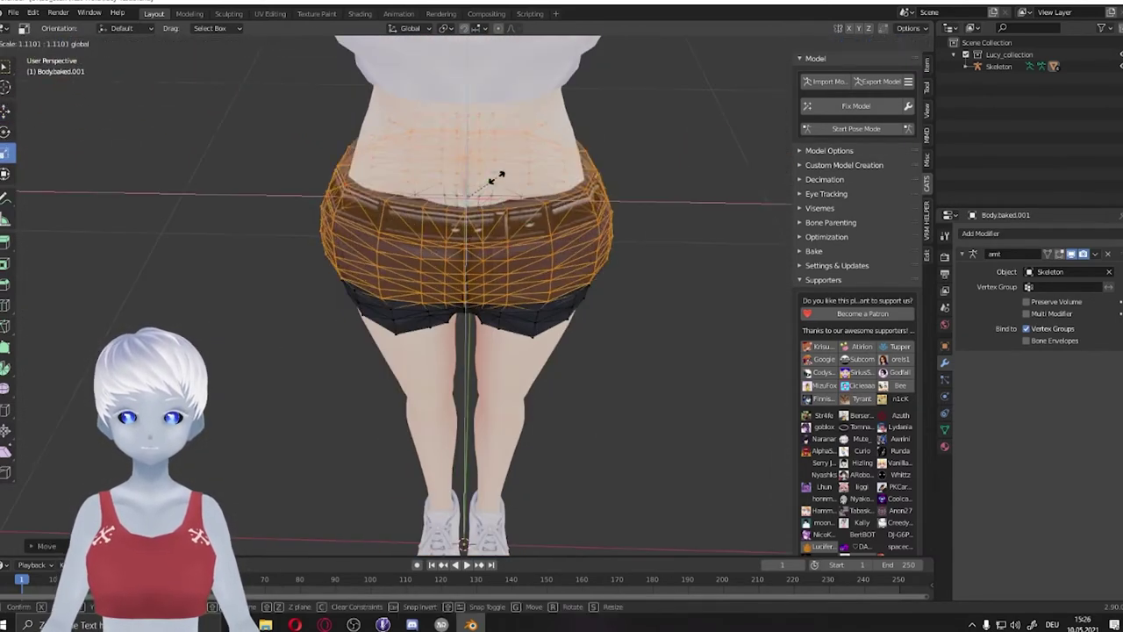
mouse_move(395, 264)
middle_down()
mouse_move(542, 235)
mouse_move(260, 125)
middle_up()
key(alt+a)
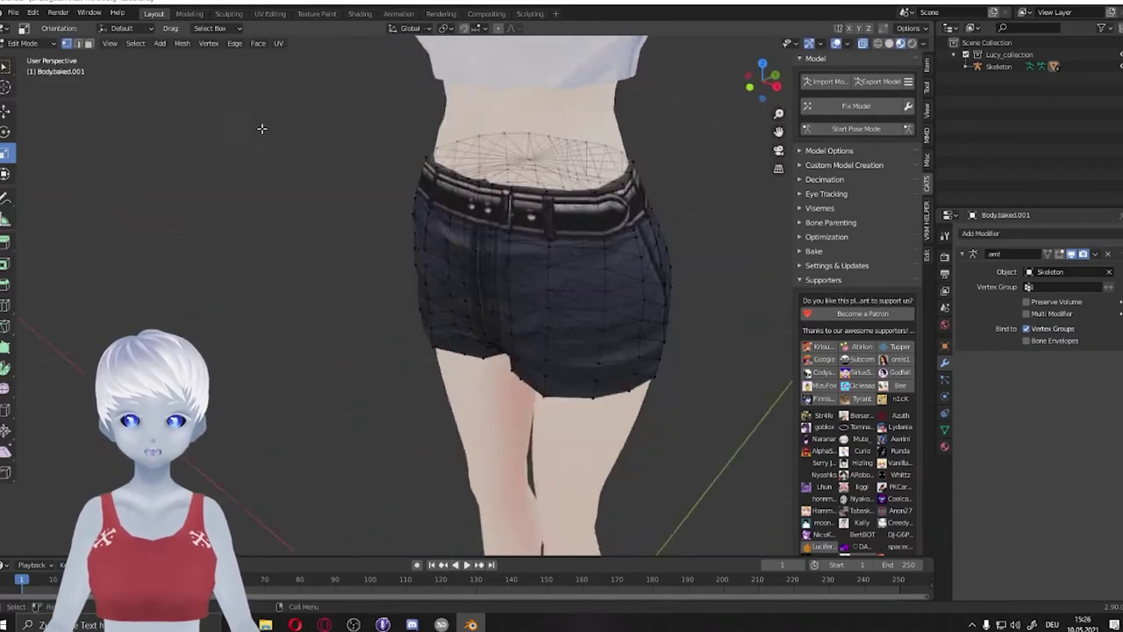
drag(201, 115, 607, 240)
key(x)
click(579, 197)
middle_drag(512, 248, 618, 201)
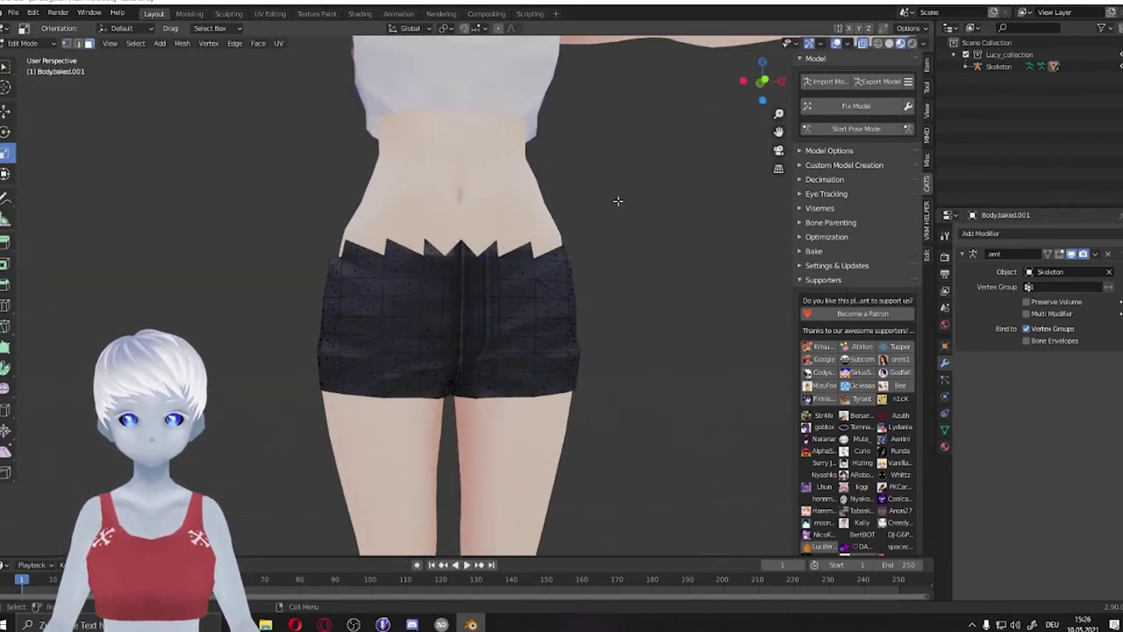
click(518, 254)
middle_drag(518, 254, 224, 280)
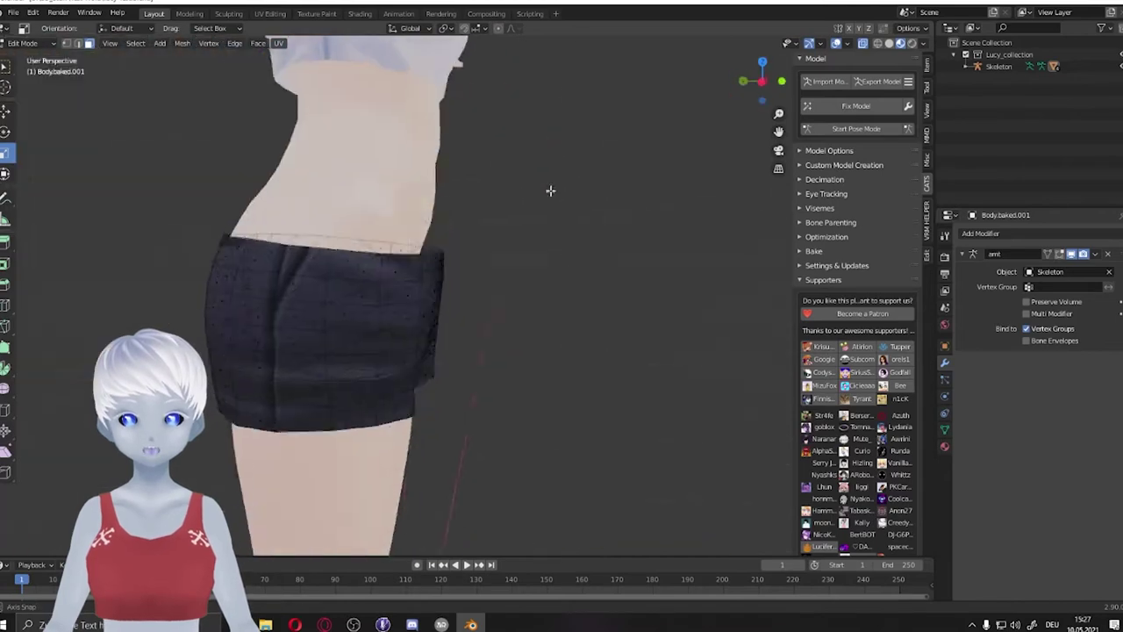
- Select the right panel of the shorts and move it into place at the waist
key(l)
mouse_move(351, 299)
middle_down()
mouse_move(345, 342)
mouse_move(421, 298)
middle_up()
click(5, 111)
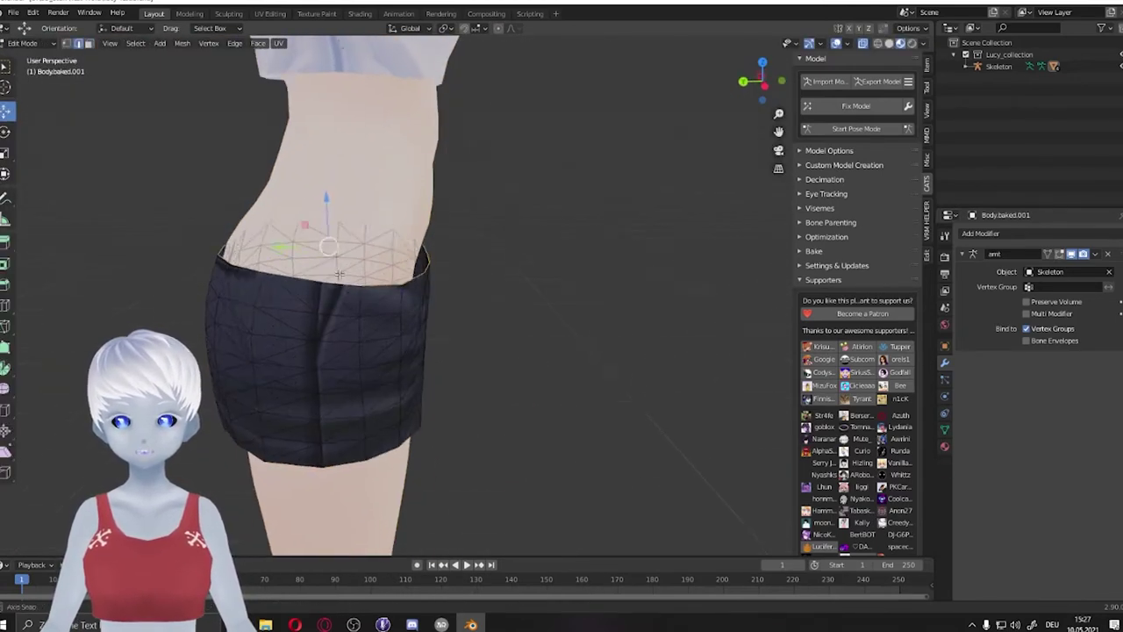
mouse_move(450, 278)
middle_down()
mouse_move(469, 264)
mouse_move(386, 236)
middle_up()
key(g)
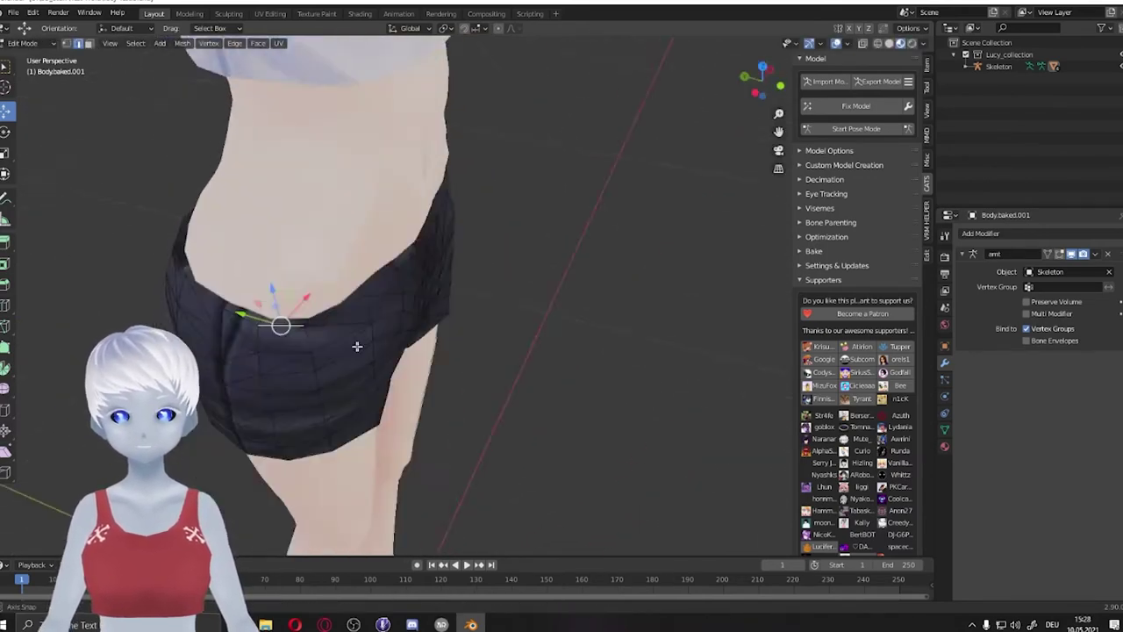
middle_drag(357, 347, 588, 373)
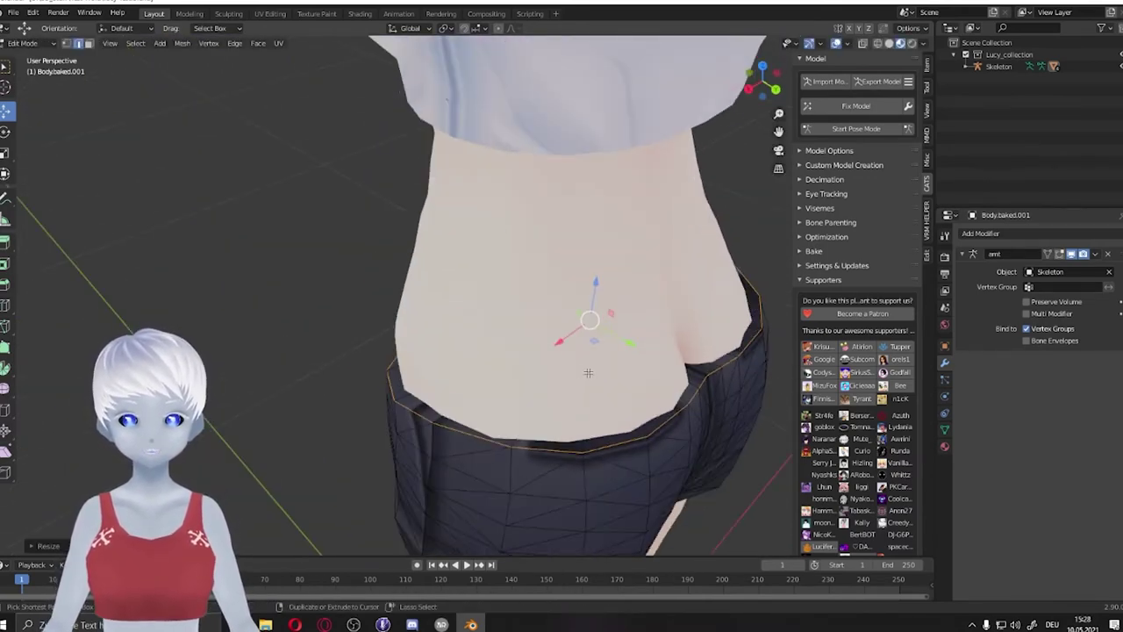
alt+middle_drag(581, 372, 304, 122)
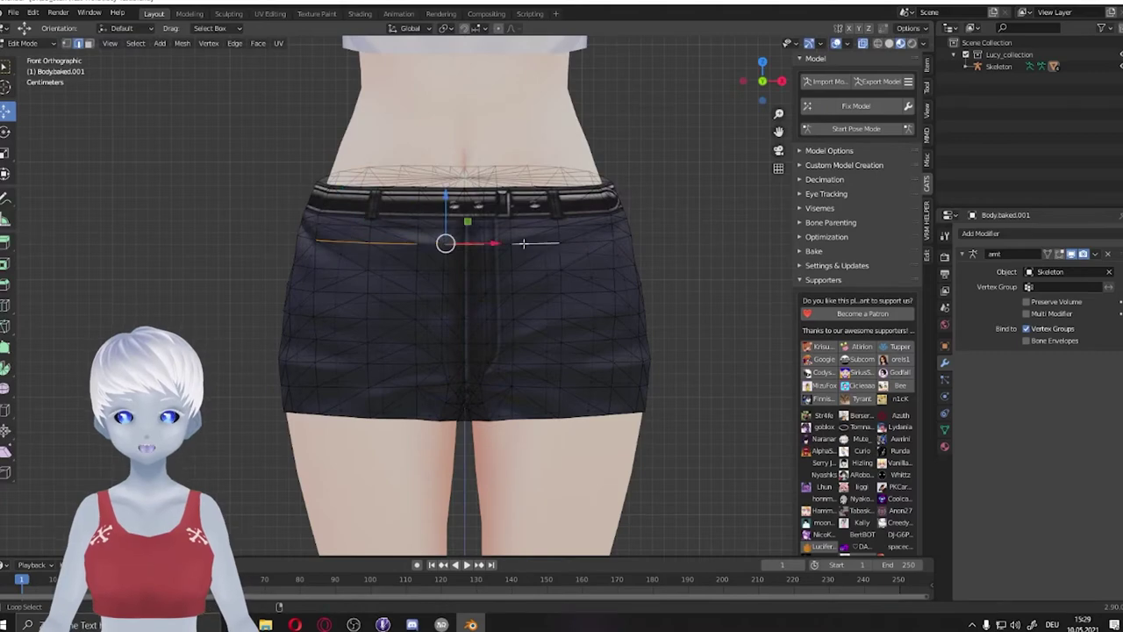
- Select the belt band at the top of the shorts and push it back against the waist
middle_drag(523, 243, 579, 230)
key(g)
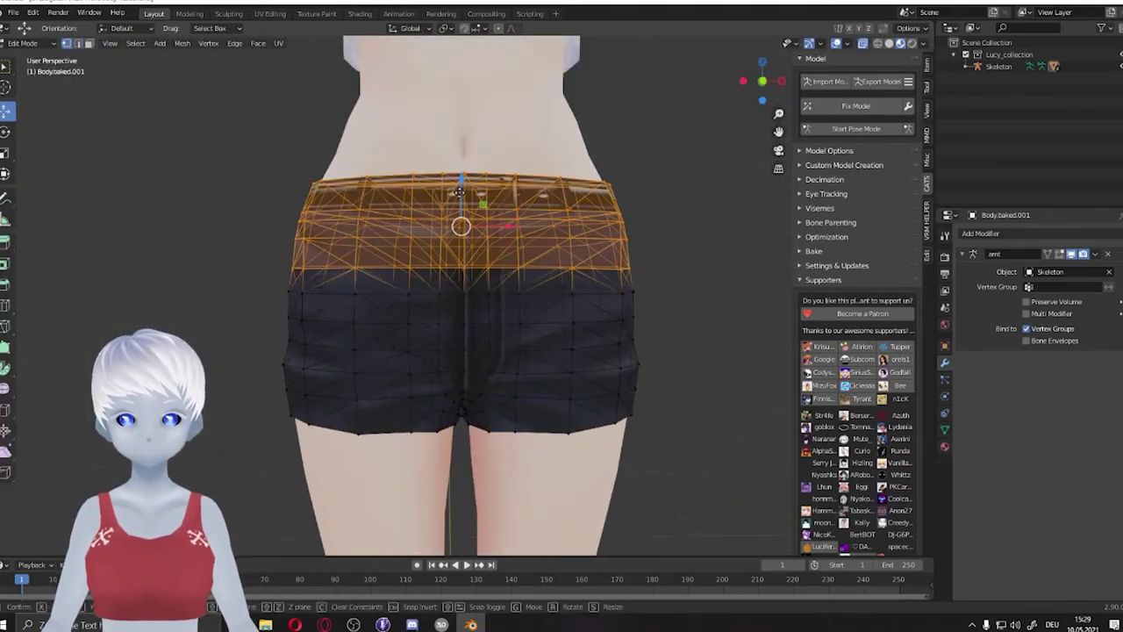
click(459, 251)
mouse_move(459, 251)
middle_down()
mouse_move(605, 245)
mouse_move(644, 260)
middle_up()
drag(693, 241, 705, 247)
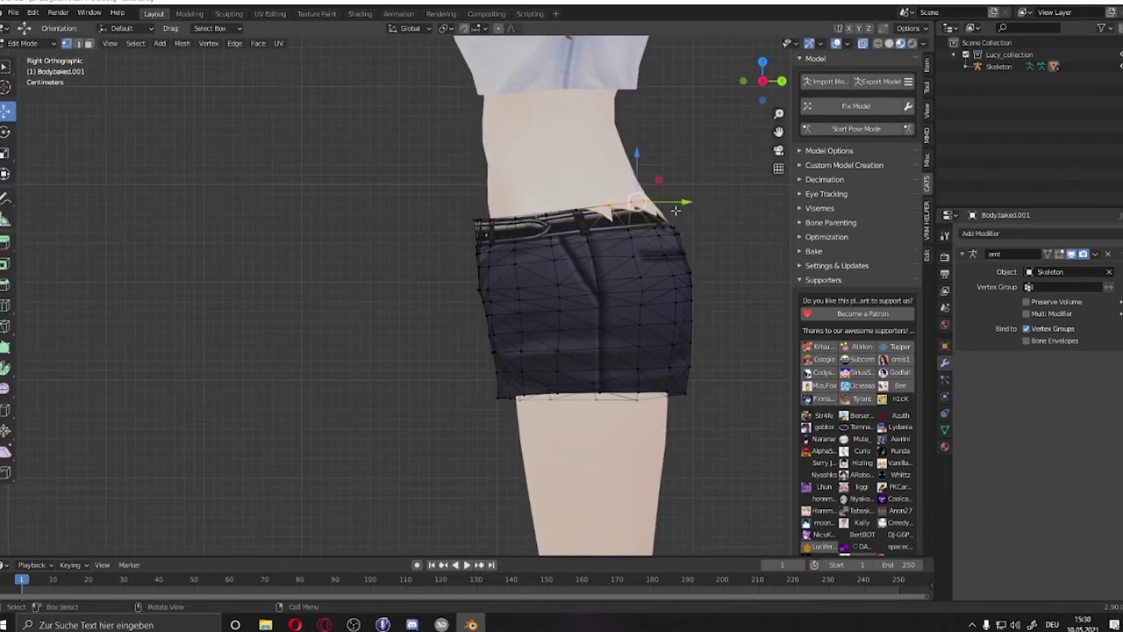
- Dissolve the belt's edge loop, then select the remaining belt faces at the shorts' top
alt+click(557, 220)
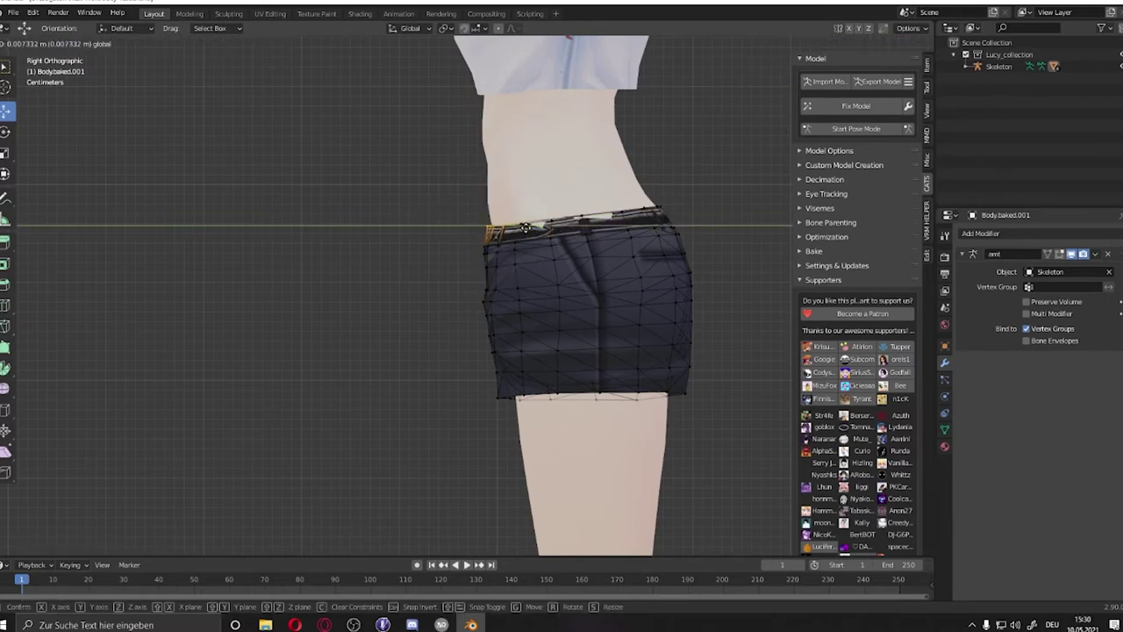
click(525, 228)
middle_drag(524, 228, 582, 302)
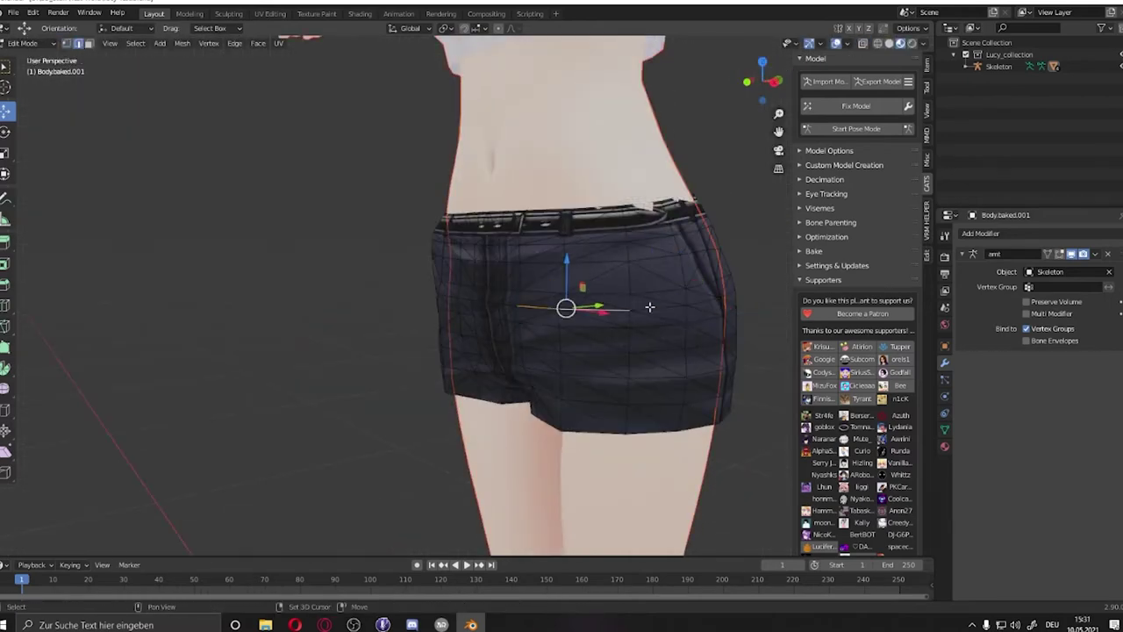
mouse_move(448, 297)
middle_down()
mouse_move(328, 301)
mouse_move(459, 298)
middle_up()
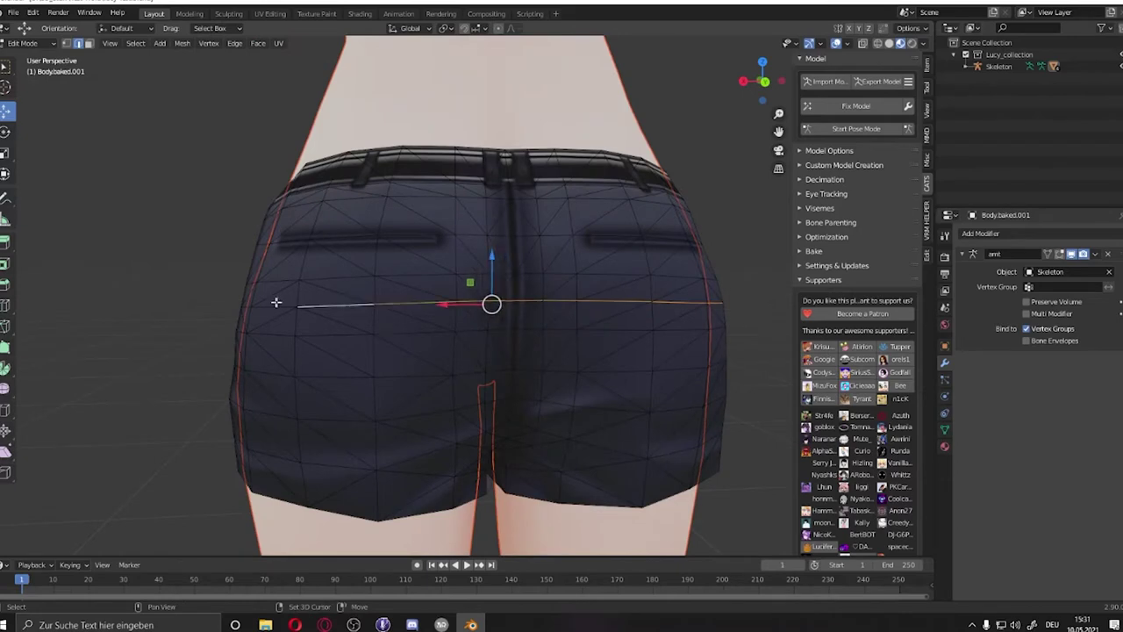
middle_drag(276, 301, 596, 290)
key(x)
click(602, 360)
mouse_move(602, 360)
middle_down()
mouse_move(525, 324)
mouse_move(501, 228)
middle_up()
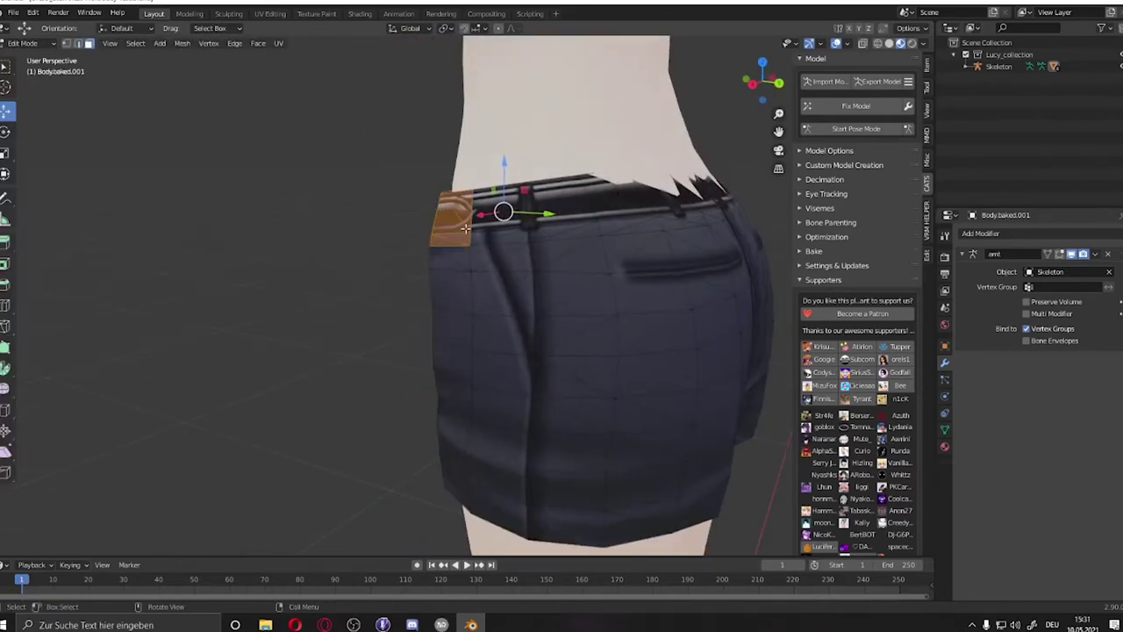
alt+click(465, 229)
key(KP_3)
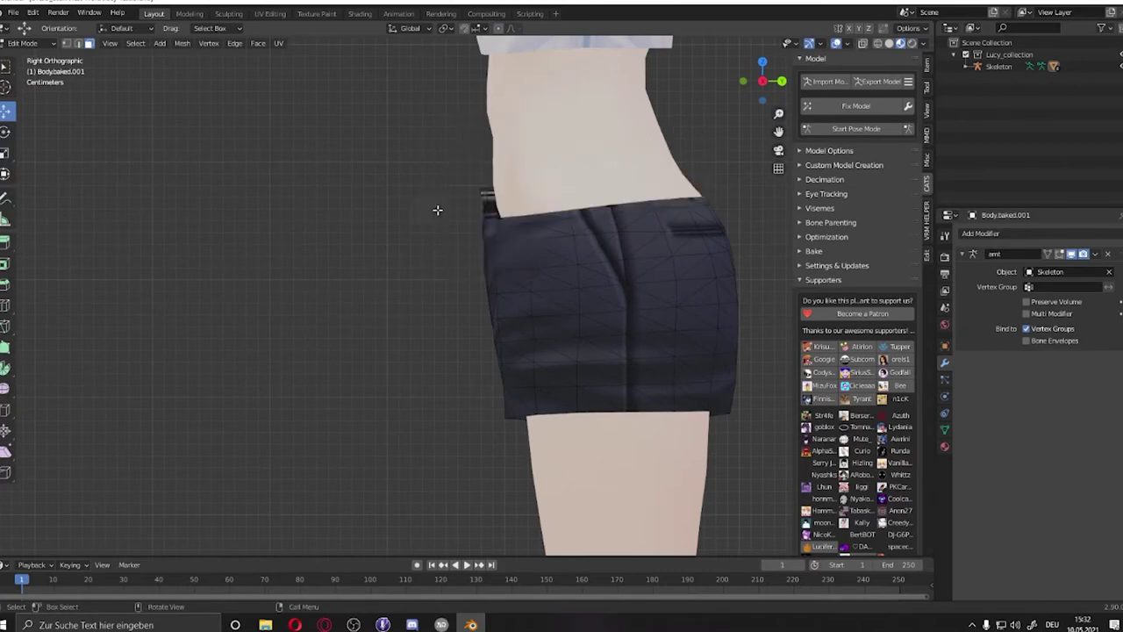
mouse_move(437, 209)
middle_down()
mouse_move(304, 183)
mouse_move(268, 192)
mouse_move(431, 268)
mouse_move(369, 263)
mouse_move(324, 299)
mouse_move(243, 245)
middle_up()
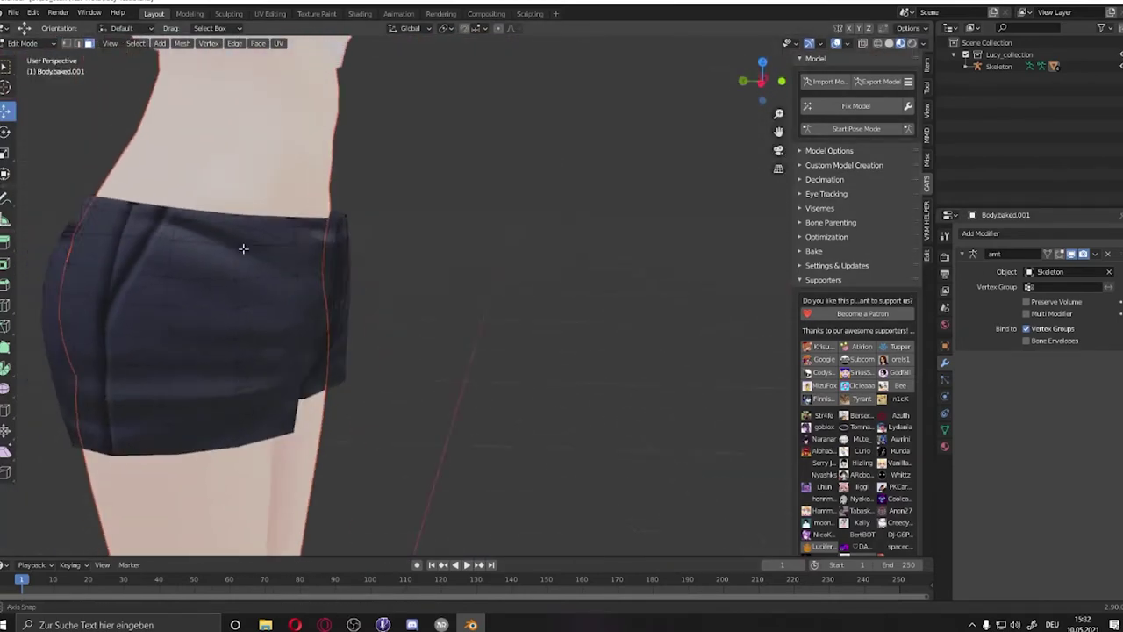
- View the shorts from the left side in solid shading with X-ray enabled
key(ctrl+KP_3)
key(shift+z)
key(shift+z)
scroll(284, 298, up, 3)
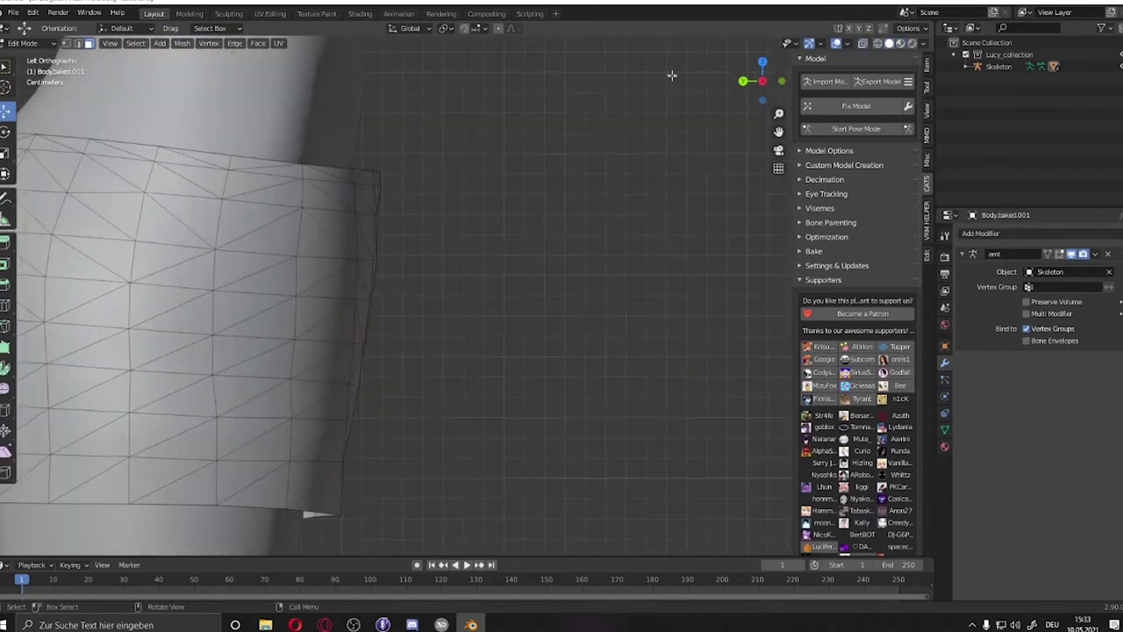
key(alt+z)
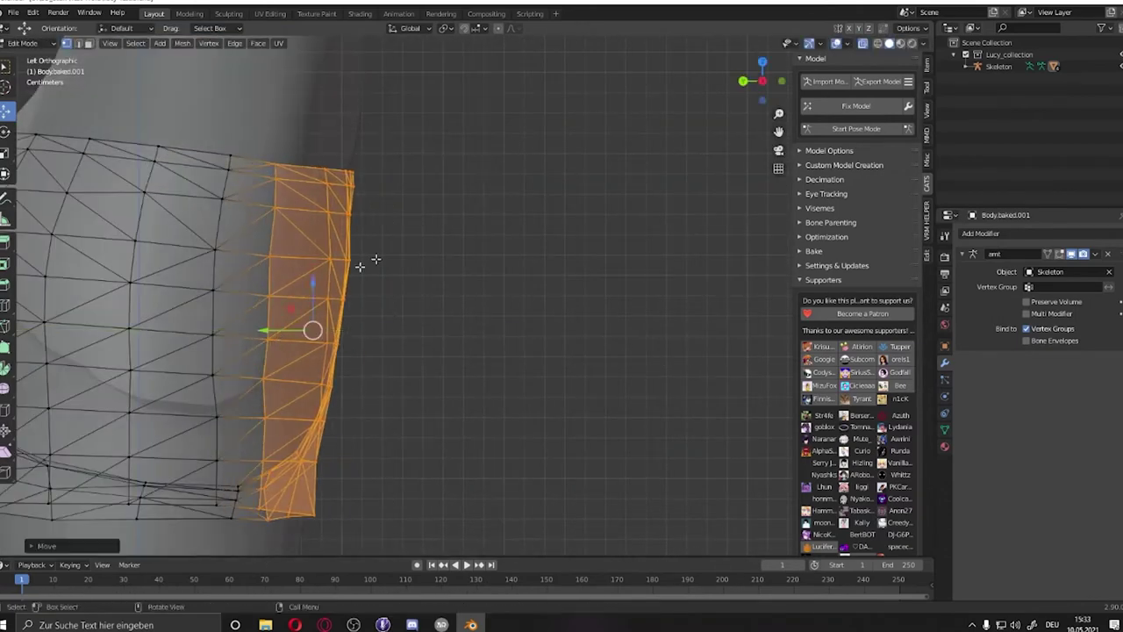
- Select the side and leg-edge vertices of the shorts and move them inward onto the leg
middle_drag(343, 162, 276, 272)
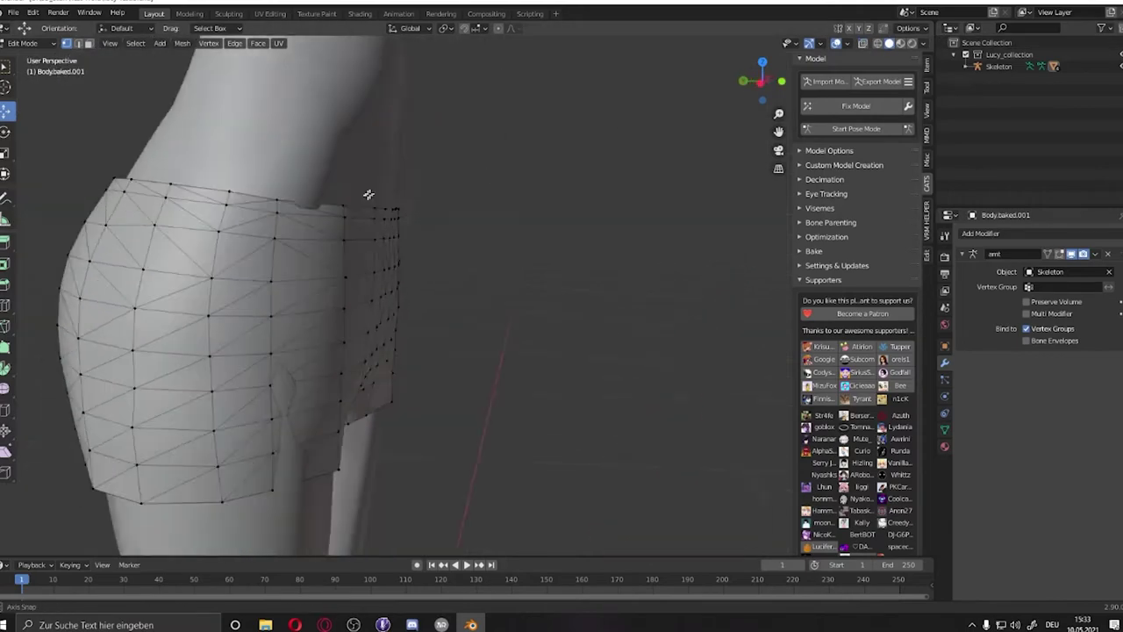
drag(260, 329, 260, 330)
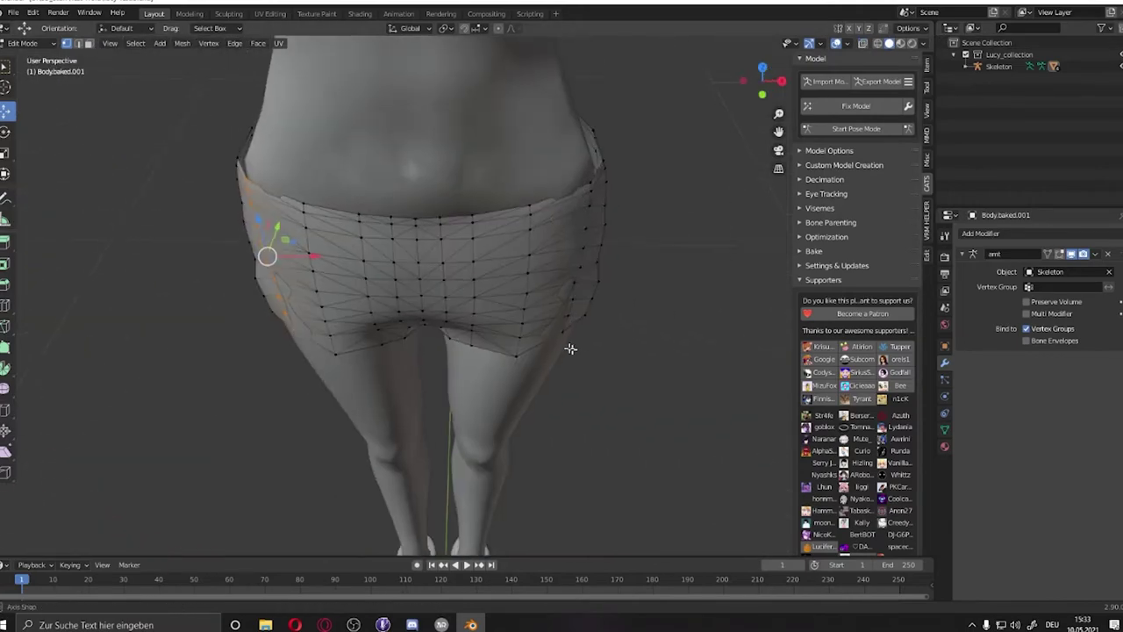
mouse_move(346, 238)
middle_down()
mouse_move(460, 233)
mouse_move(539, 475)
mouse_move(573, 264)
mouse_move(178, 163)
middle_up()
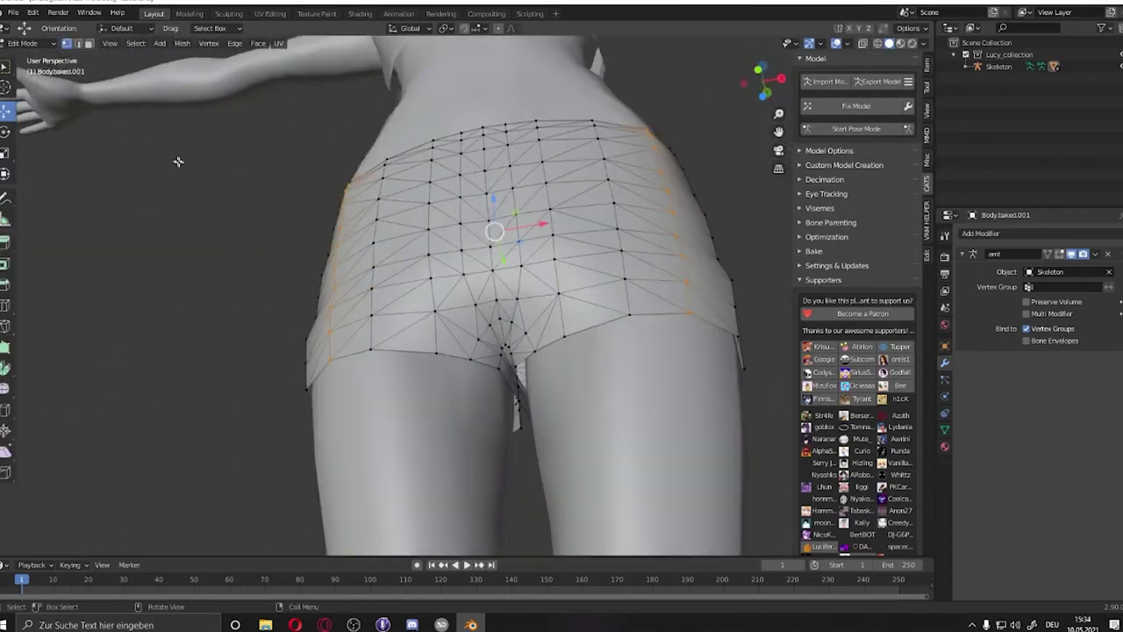
ctrl+click(539, 339)
mouse_move(539, 339)
middle_down()
mouse_move(515, 390)
mouse_move(474, 352)
mouse_move(469, 414)
mouse_move(451, 389)
mouse_move(571, 439)
middle_up()
scroll(501, 369, up, 2)
drag(572, 439, 408, 472)
- Check the crotch from Back Orthographic and in Object Mode, then resume editing the shorts
middle_drag(408, 471, 439, 395)
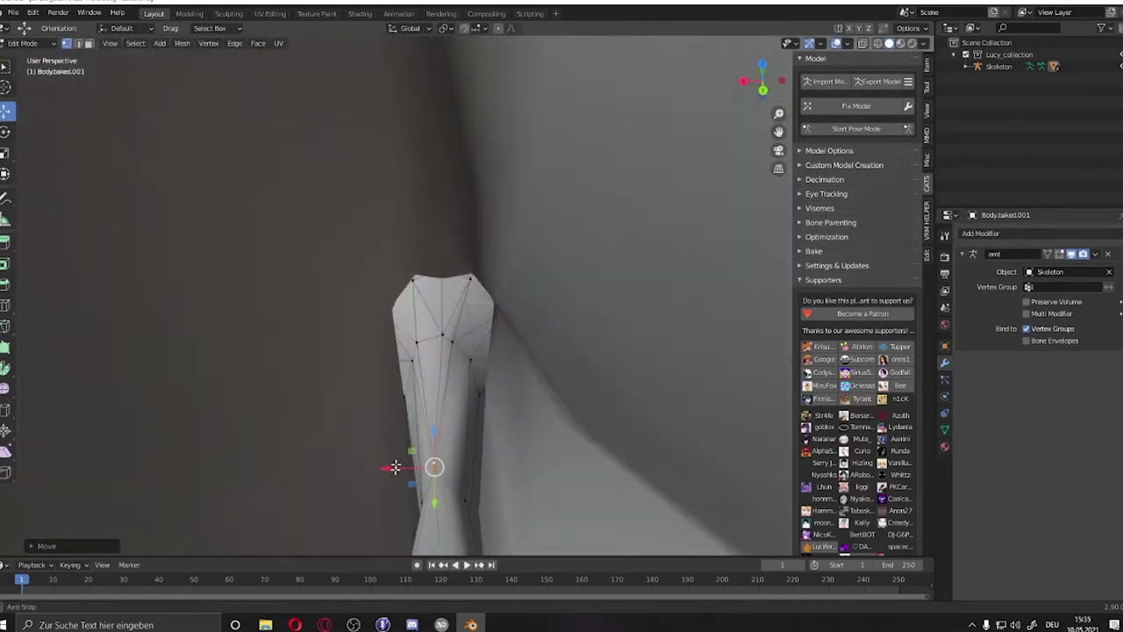
key(ctrl+KP_1)
scroll(422, 387, down, 5)
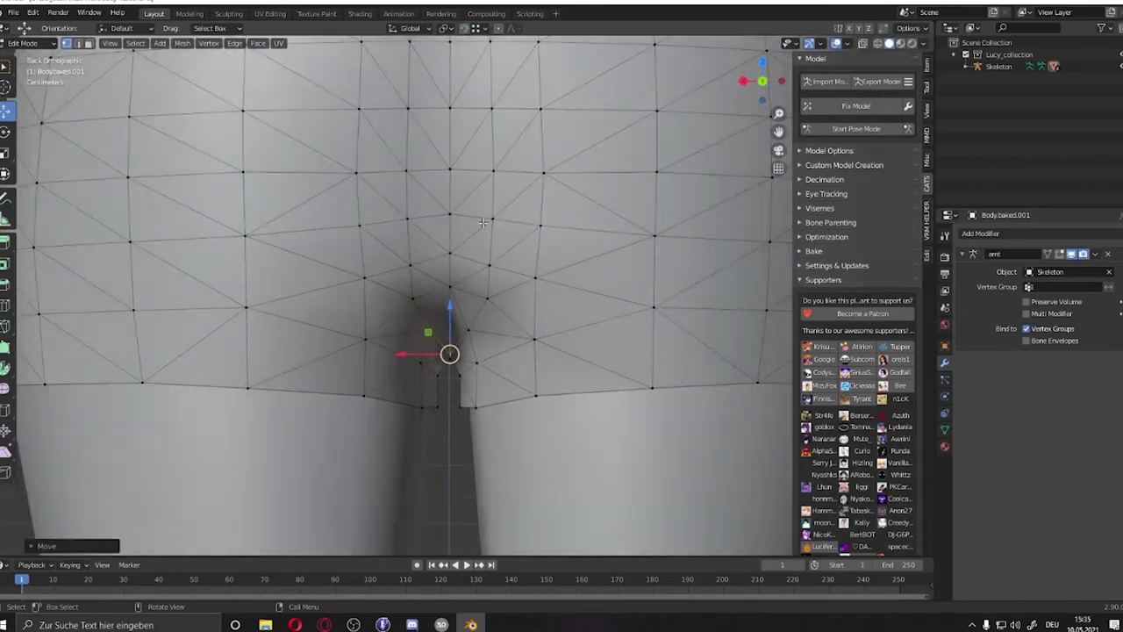
key(Tab)
scroll(308, 252, up, 6)
mouse_move(307, 252)
middle_down()
mouse_move(459, 320)
mouse_move(437, 127)
mouse_move(675, 161)
mouse_move(572, 181)
mouse_move(439, 110)
mouse_move(456, 133)
mouse_move(368, 174)
middle_up()
key(Tab)
key(shift+space)
- Select the top waist edge loop and tighten the waist, leg opening and crotch vertices
key(s)
key(2)
alt+click(368, 175)
middle_drag(358, 232, 614, 237)
key(e)
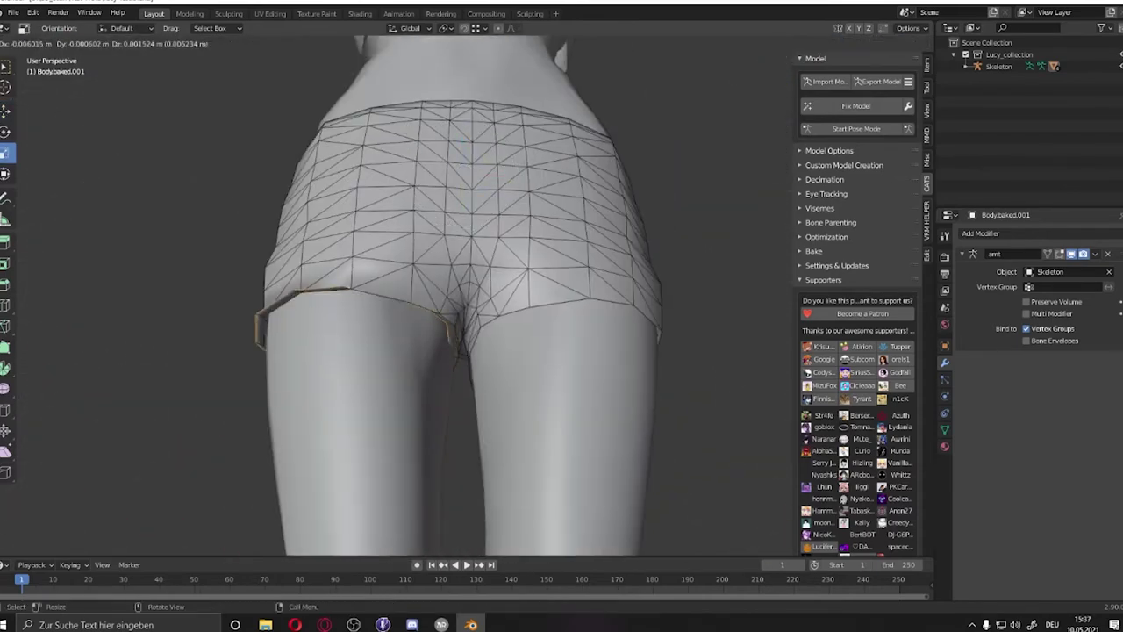
click(512, 312)
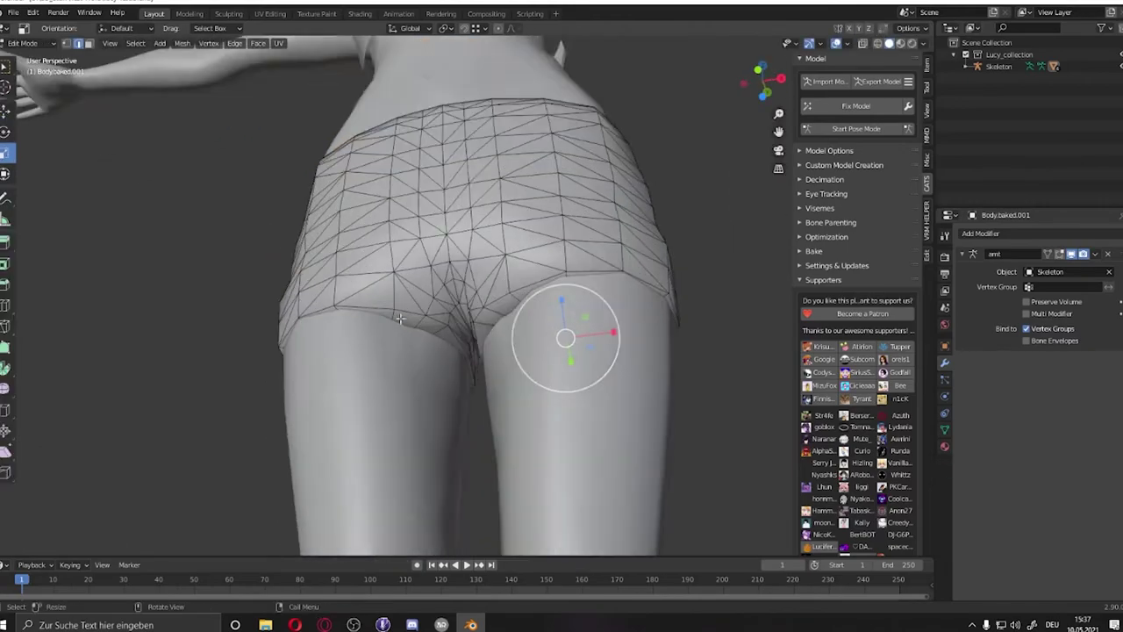
scroll(478, 405, up, 3)
scroll(478, 404, up, 4)
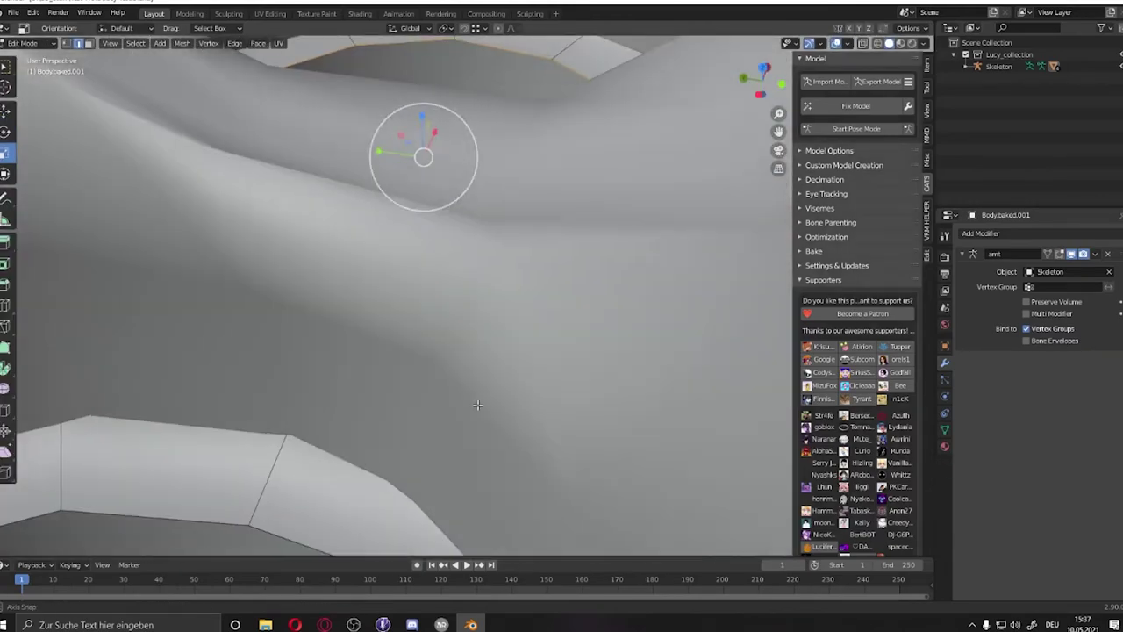
click(309, 358)
- Save the file as Lucy Test.blend and leave Edit Mode
scroll(309, 357, down, 5)
scroll(462, 369, up, 3)
scroll(485, 404, up, 3)
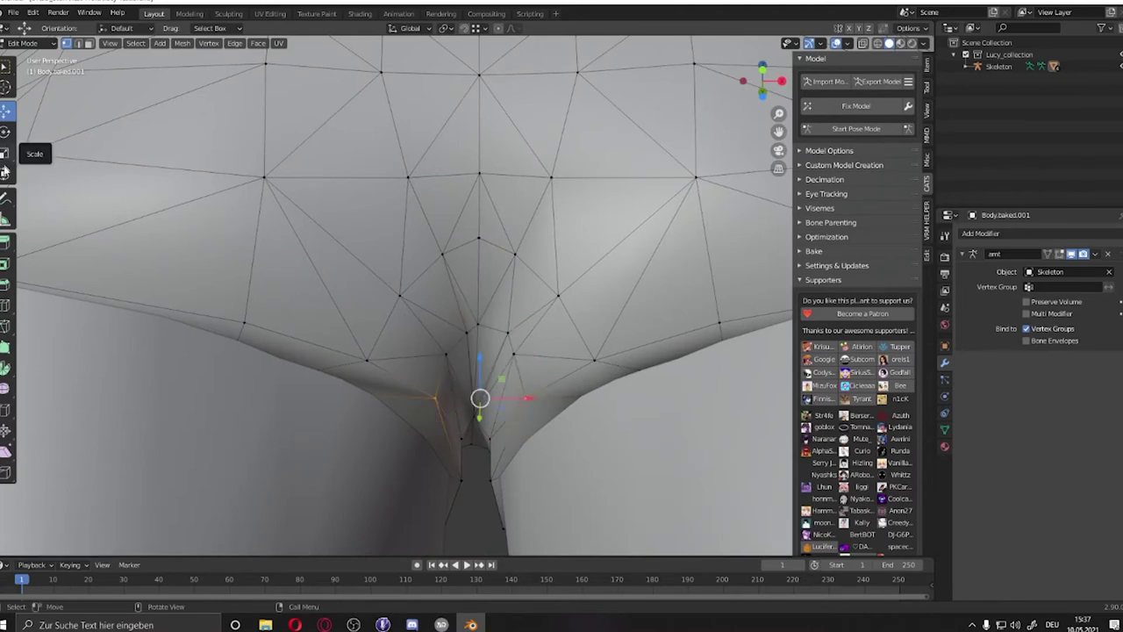
scroll(521, 361, down, 5)
scroll(571, 380, down, 2)
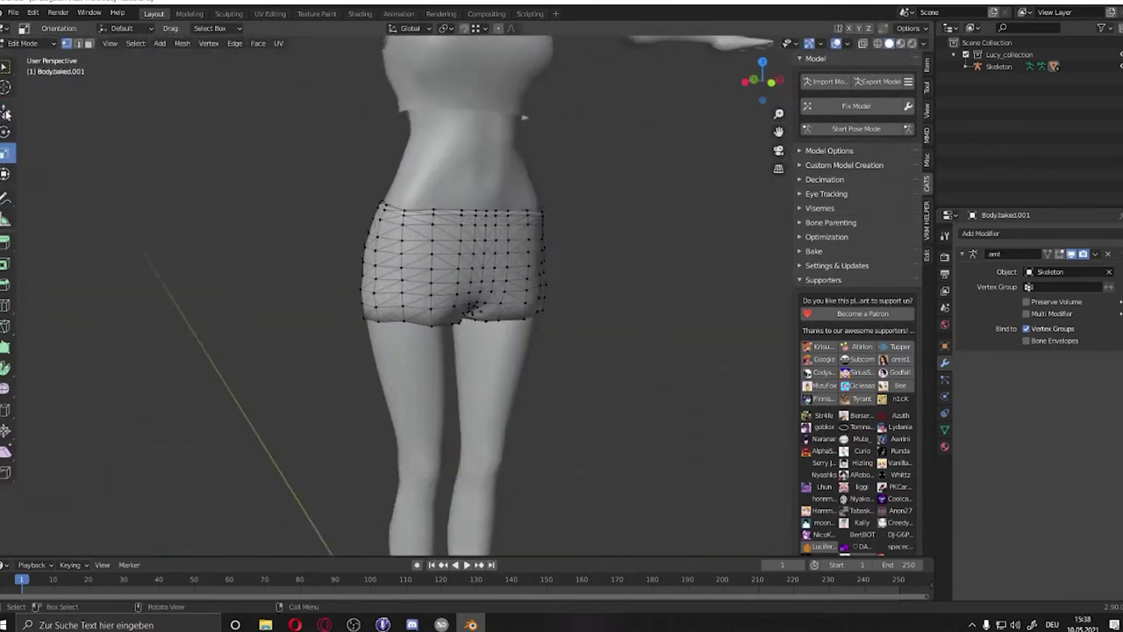
key(ctrl+s)
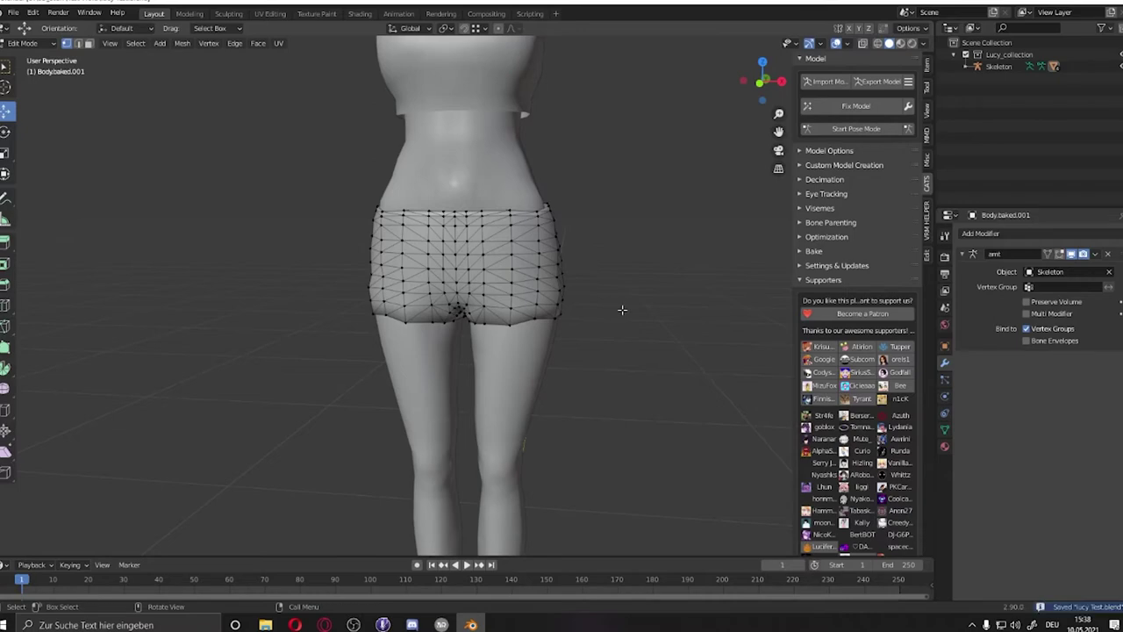
key(Tab)
scroll(512, 297, down, 4)
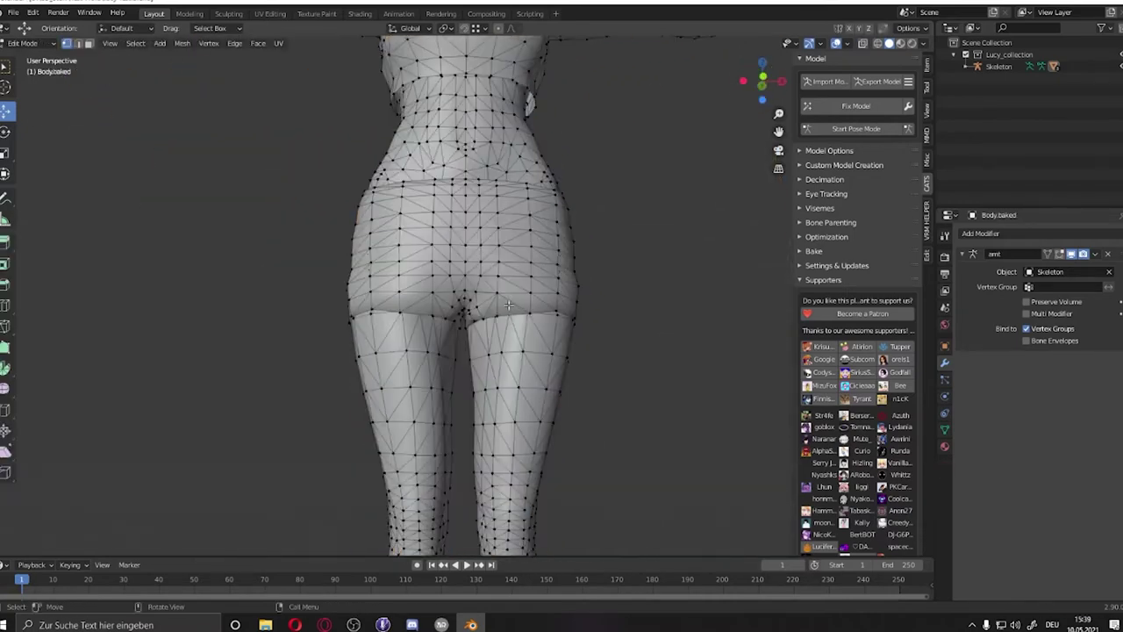
- Apply Shade Smooth to the body and show its vertex groups
right_click(422, 119)
click(422, 114)
click(945, 429)
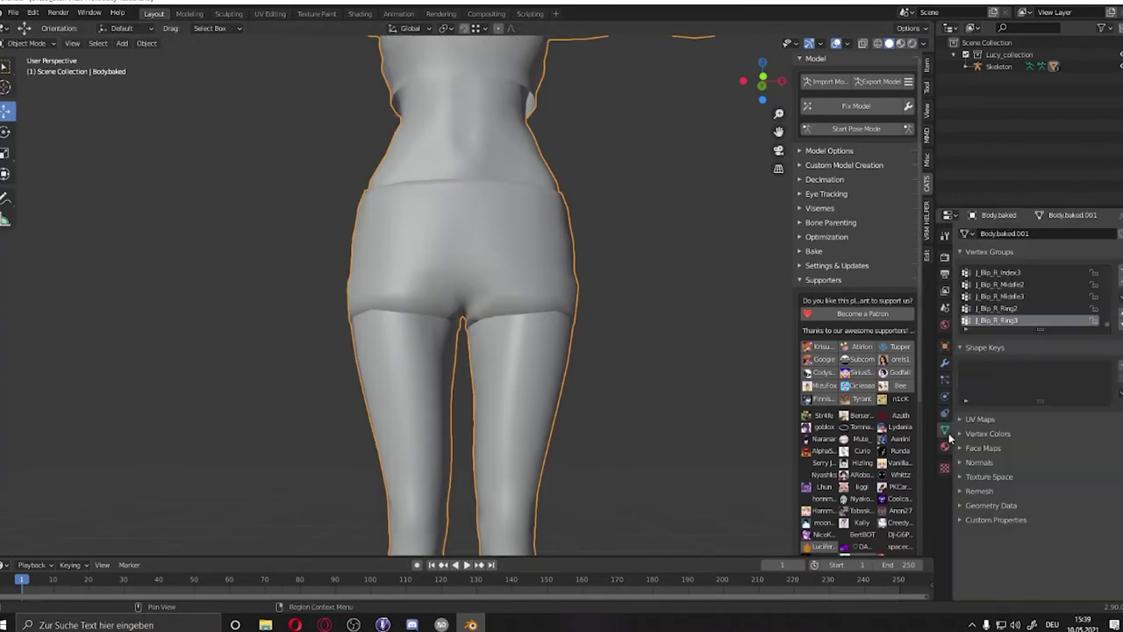
- In edge select mode, select the shorts' rim edge path and mark it sharp
key(Tab)
key(2)
scroll(313, 308, up, 5)
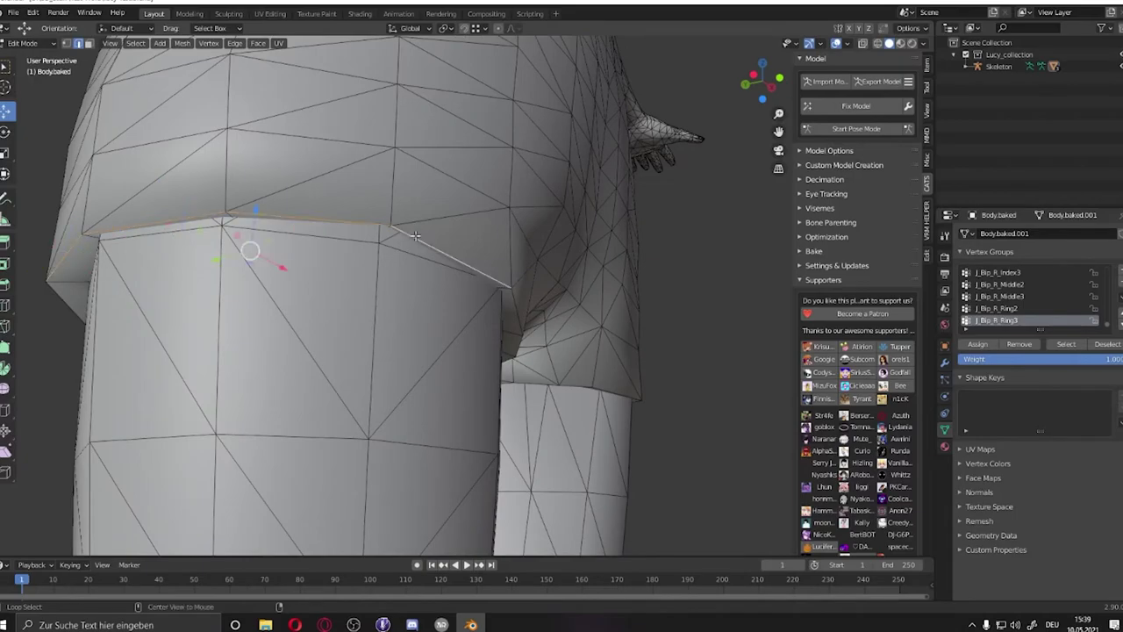
middle_drag(415, 236, 535, 241)
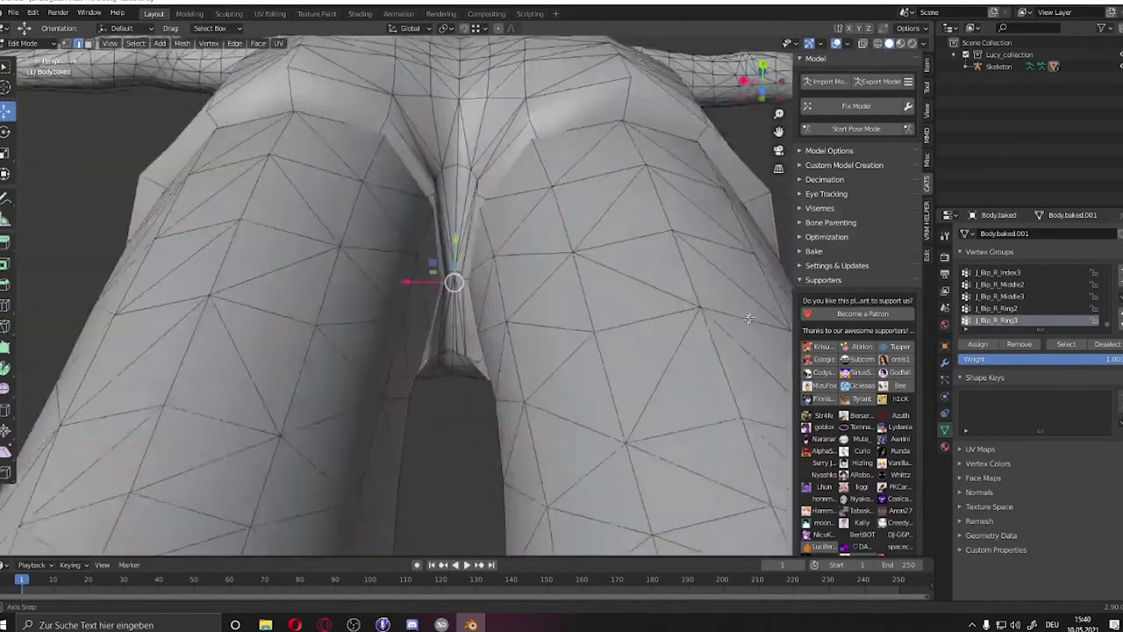
middle_drag(404, 234, 348, 260)
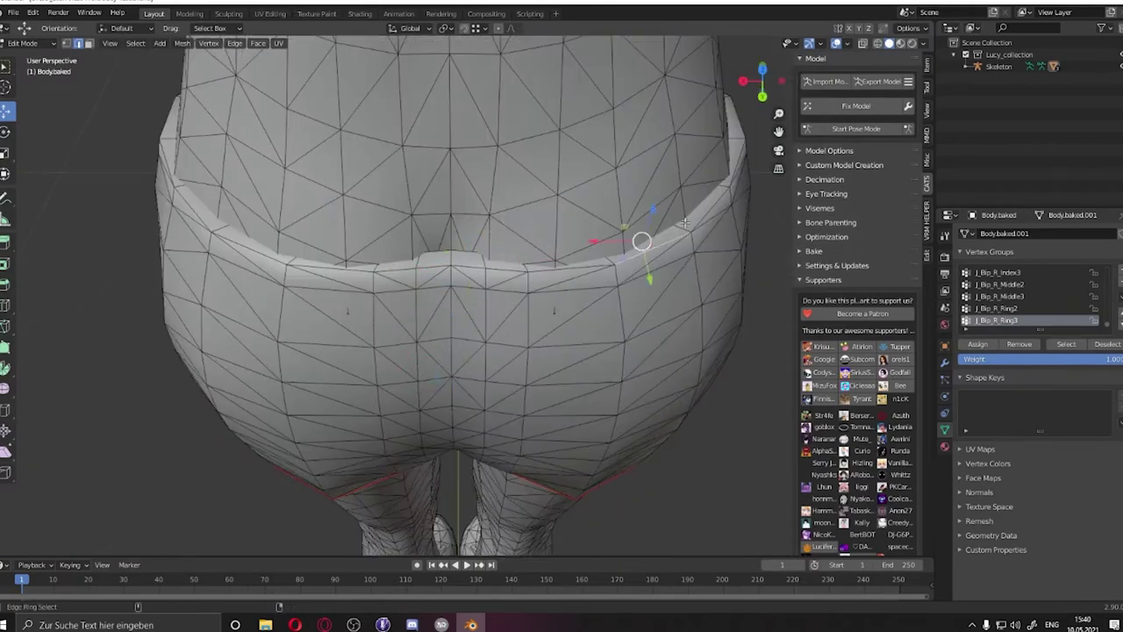
middle_drag(685, 224, 441, 286)
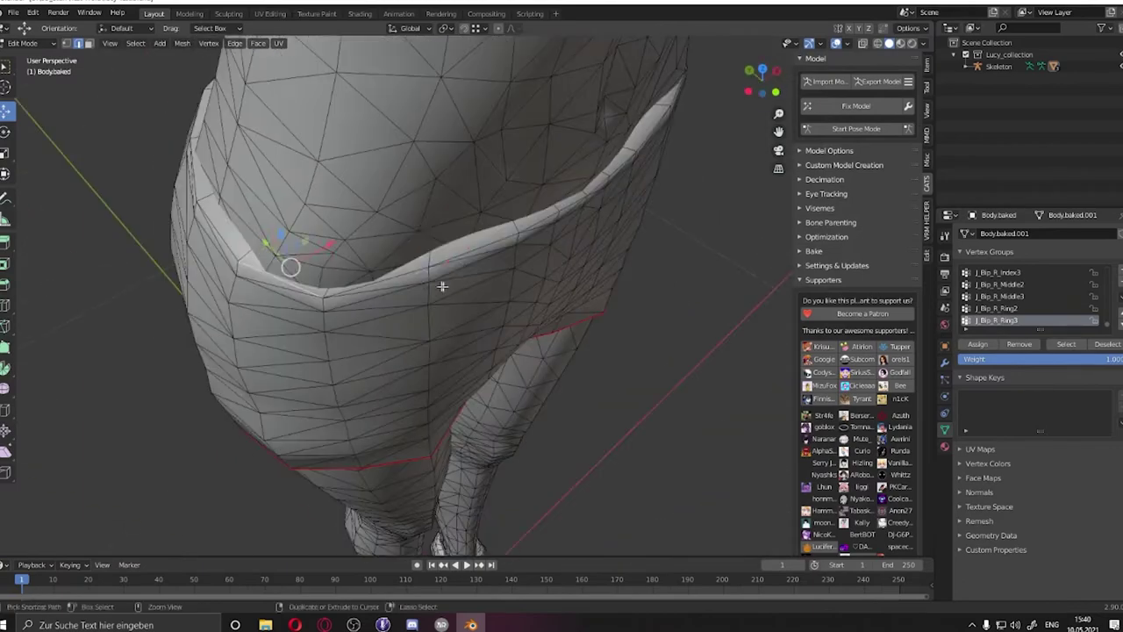
ctrl+click(428, 209)
mouse_move(465, 250)
middle_down()
mouse_move(429, 209)
mouse_move(437, 327)
middle_up()
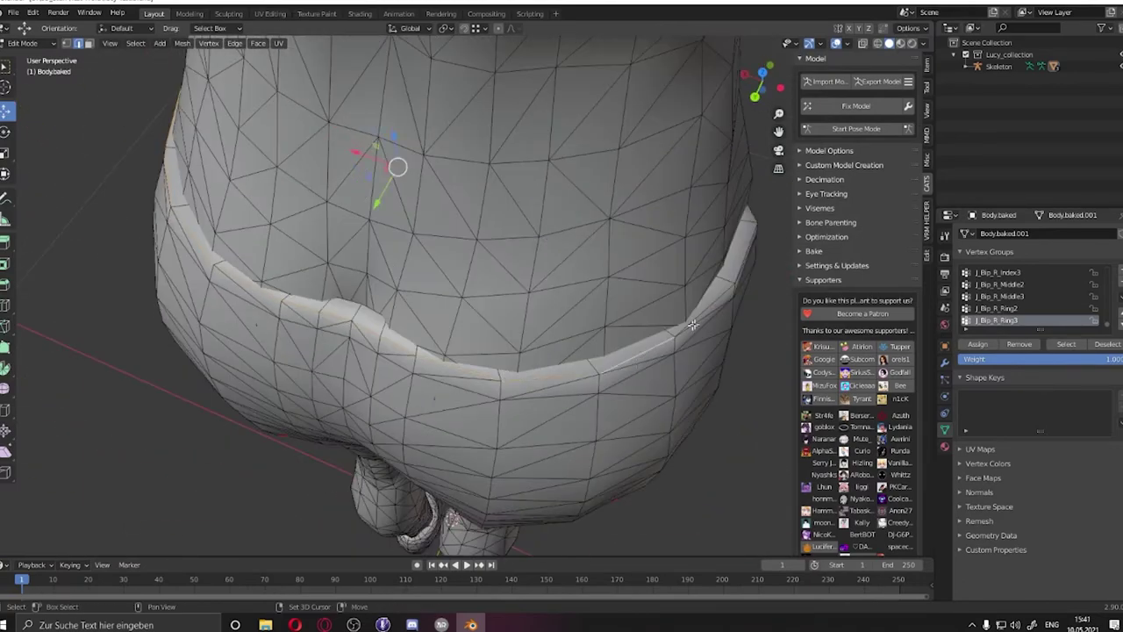
middle_drag(680, 134, 447, 316)
key(ctrl+e)
click(476, 356)
scroll(604, 324, down, 5)
- In Edit Mode, select the whole left shoe mesh with L
key(Tab)
middle_drag(604, 324, 516, 452)
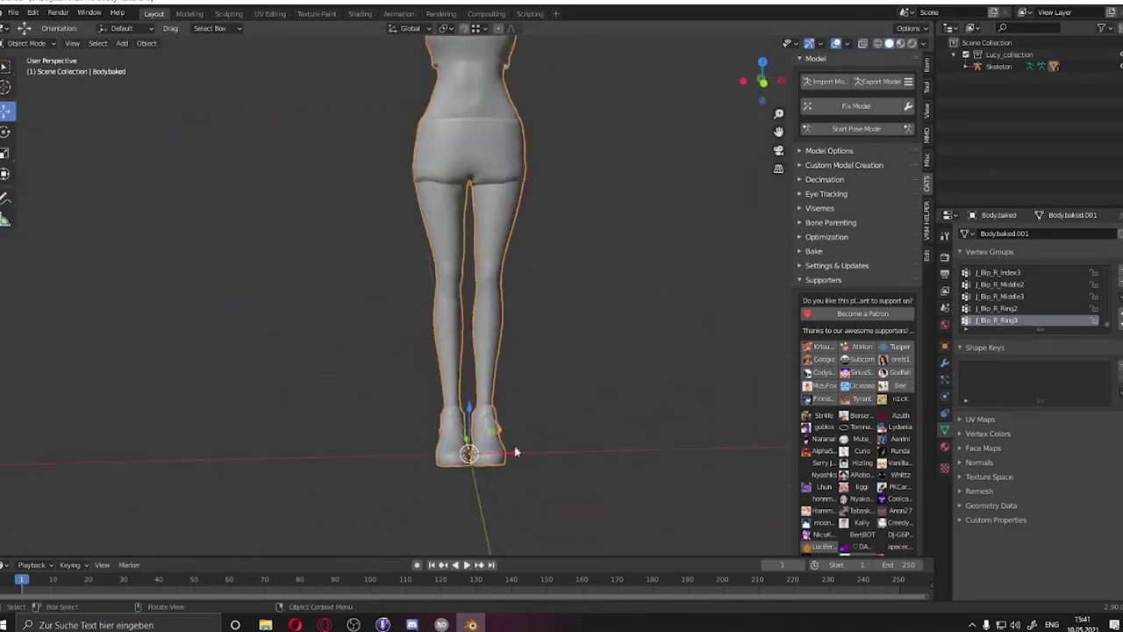
scroll(443, 422, up, 4)
key(Tab)
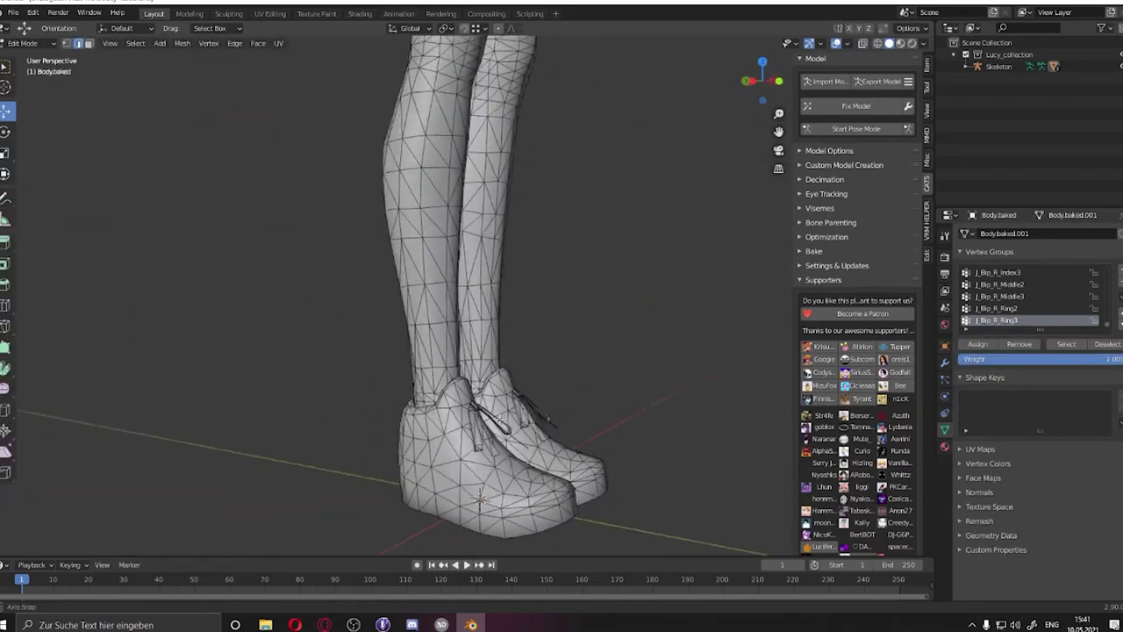
scroll(494, 425, up, 2)
scroll(494, 426, up, 3)
scroll(564, 364, up, 3)
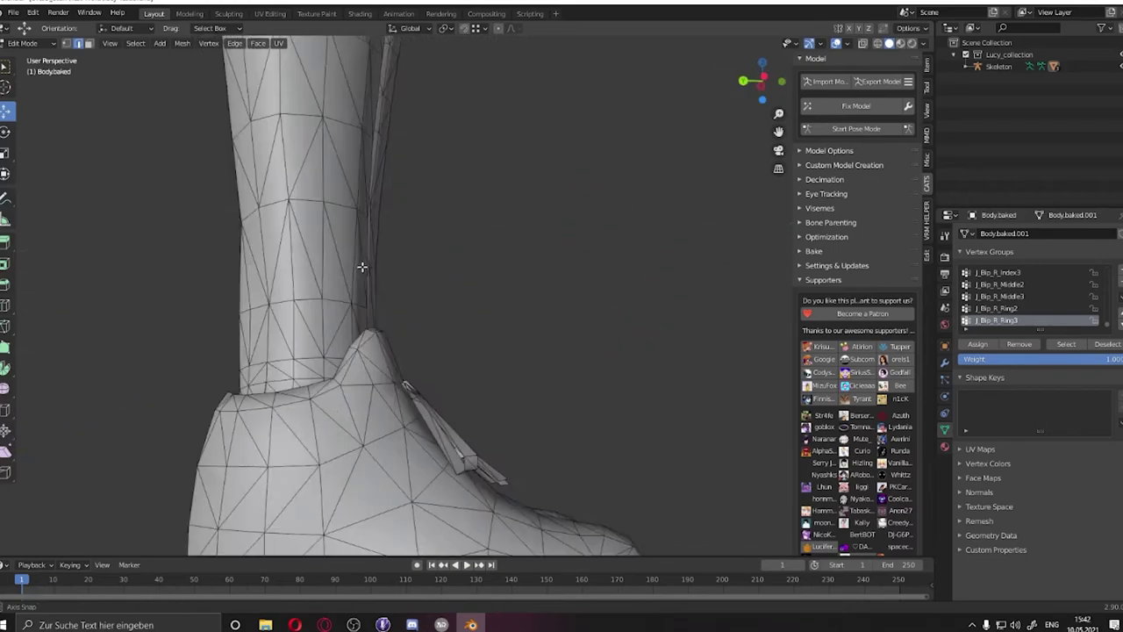
scroll(361, 266, down, 4)
mouse_move(622, 441)
middle_down()
mouse_move(443, 417)
mouse_move(455, 407)
mouse_move(351, 366)
mouse_move(439, 289)
mouse_move(542, 362)
middle_up()
key(l)
mouse_move(448, 375)
middle_down()
mouse_move(413, 382)
mouse_move(369, 364)
mouse_move(491, 324)
middle_up()
- Separate the left shoe from the body by material
key(Tab)
scroll(524, 305, down, 5)
scroll(524, 304, up, 5)
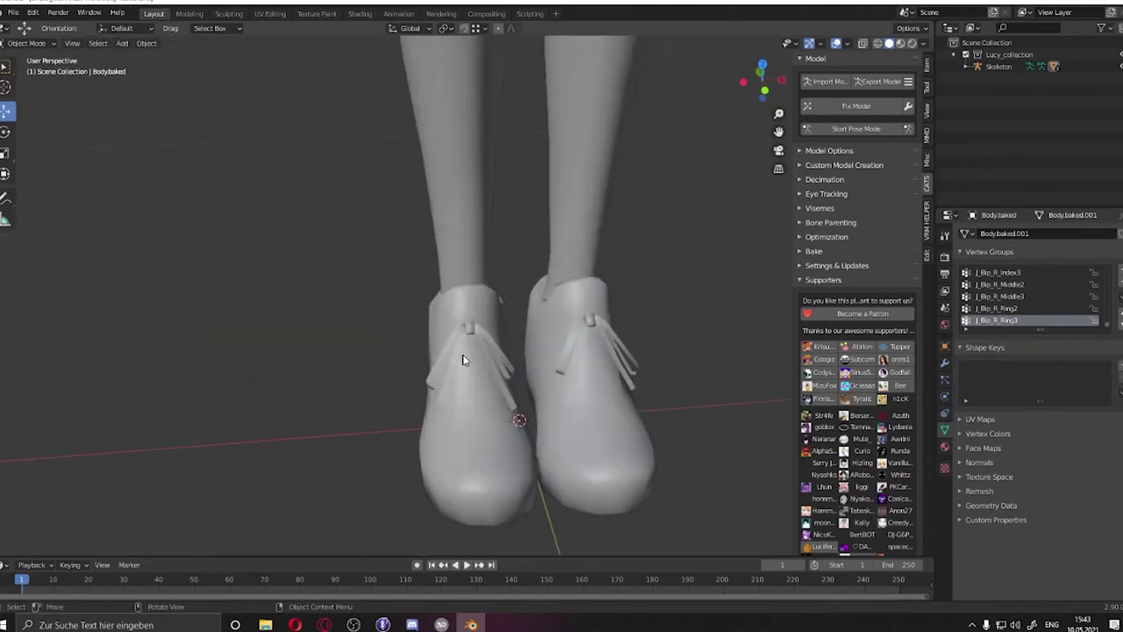
key(Tab)
right_click(440, 529)
click(525, 559)
- Select the separated shoe object and open the Add Modifier list in its modifier properties
key(Tab)
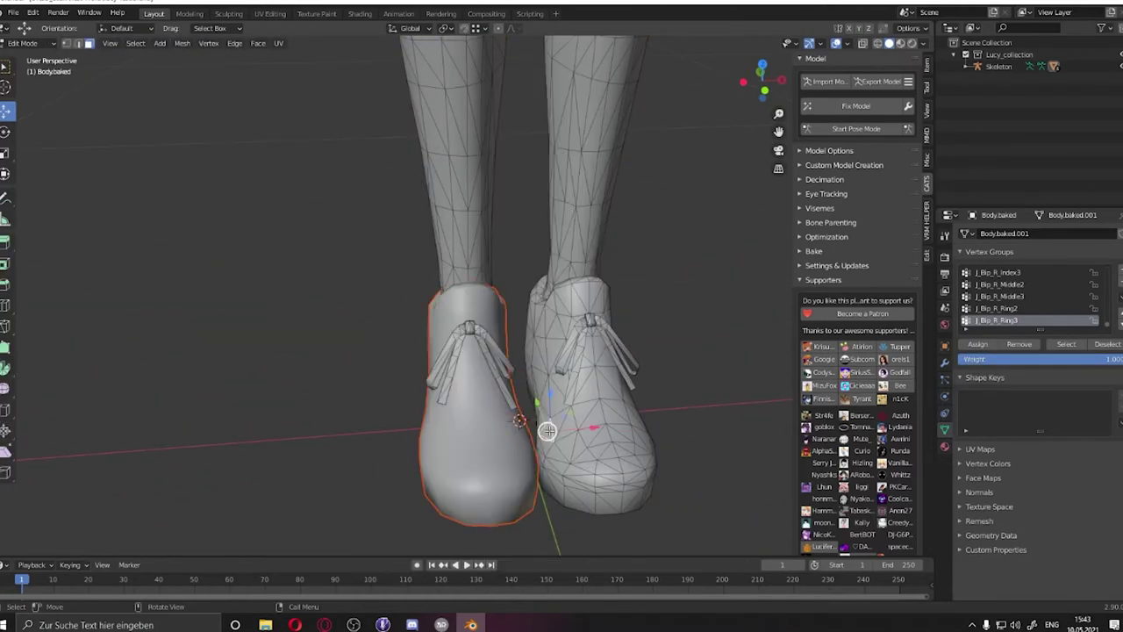
right_click(517, 386)
click(536, 485)
click(945, 361)
click(981, 232)
- Cut a new edge line across the mirrored shoe with the Knife tool
click(888, 352)
key(Tab)
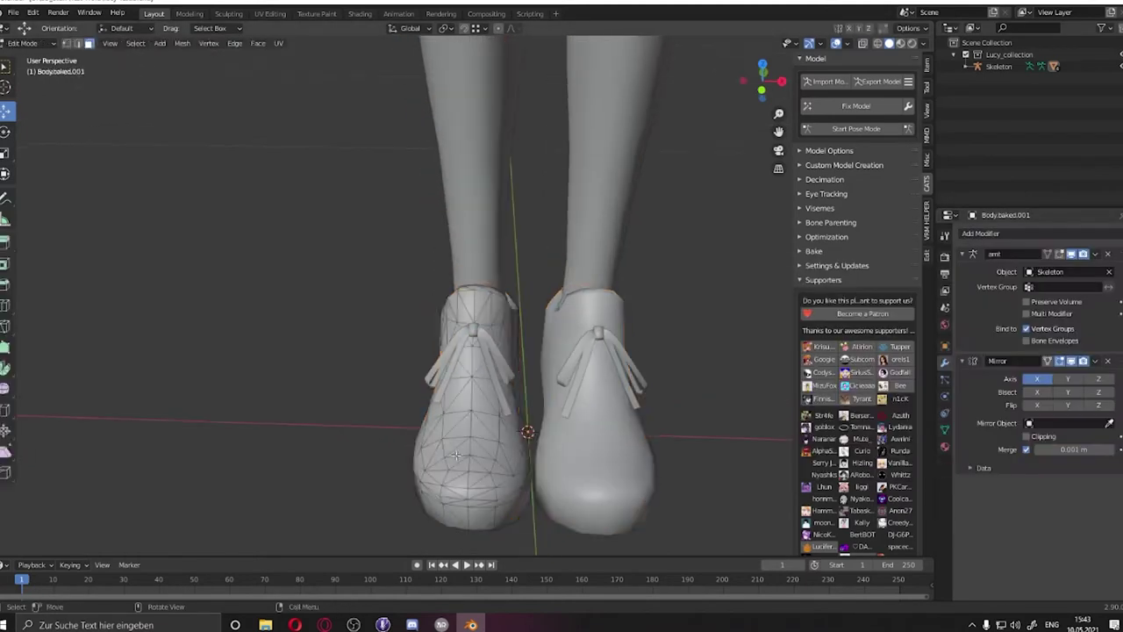
ctrl+click(489, 281)
mouse_move(489, 281)
middle_down()
mouse_move(328, 351)
mouse_move(389, 373)
middle_up()
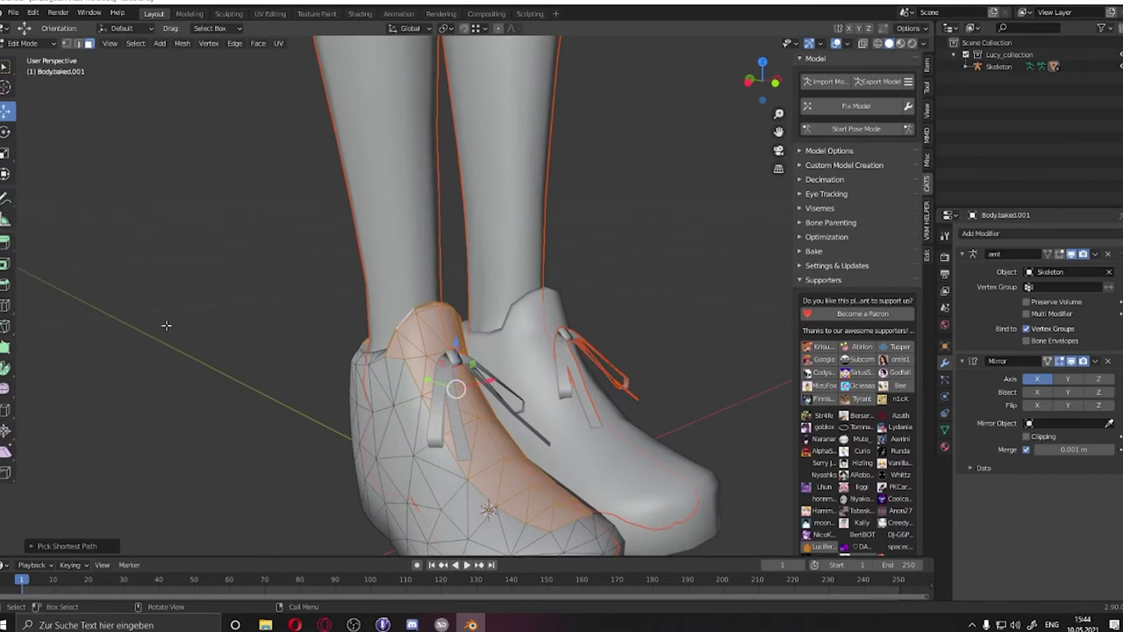
click(6, 326)
mouse_move(264, 369)
middle_down()
mouse_move(581, 360)
mouse_move(38, 130)
middle_up()
key(Return)
- Extrude the shoe's ankle faces into a new piece and move it into place
mouse_move(521, 401)
middle_down()
mouse_move(562, 392)
mouse_move(375, 398)
middle_up()
ctrl+click(375, 398)
middle_drag(406, 436, 263, 170)
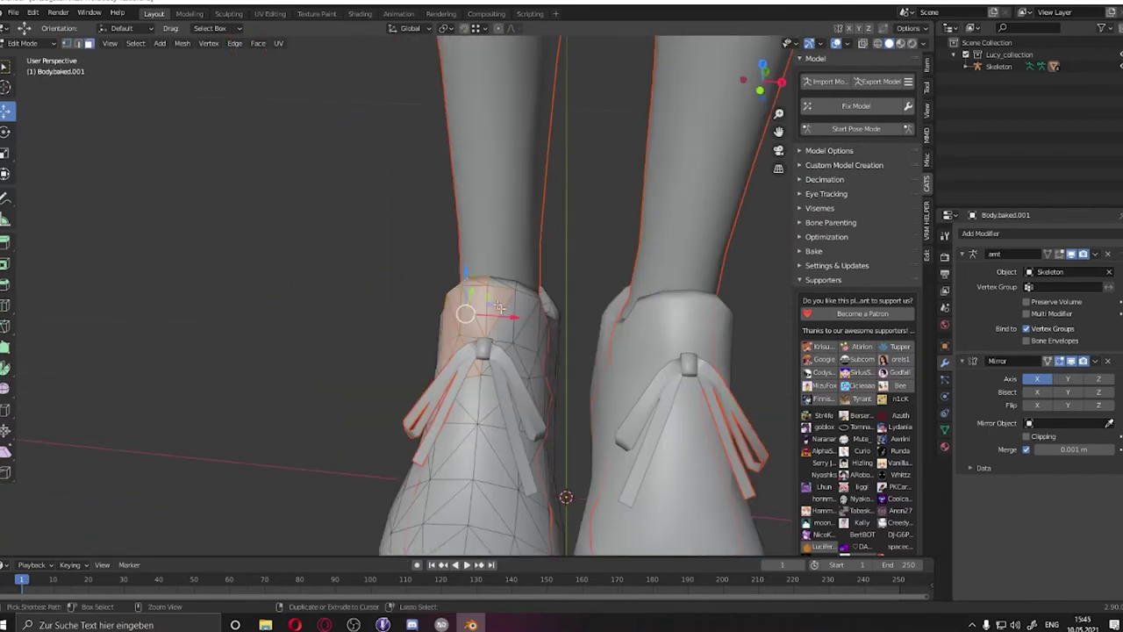
key(super+space)
middle_drag(562, 369, 476, 404)
drag(477, 404, 525, 288)
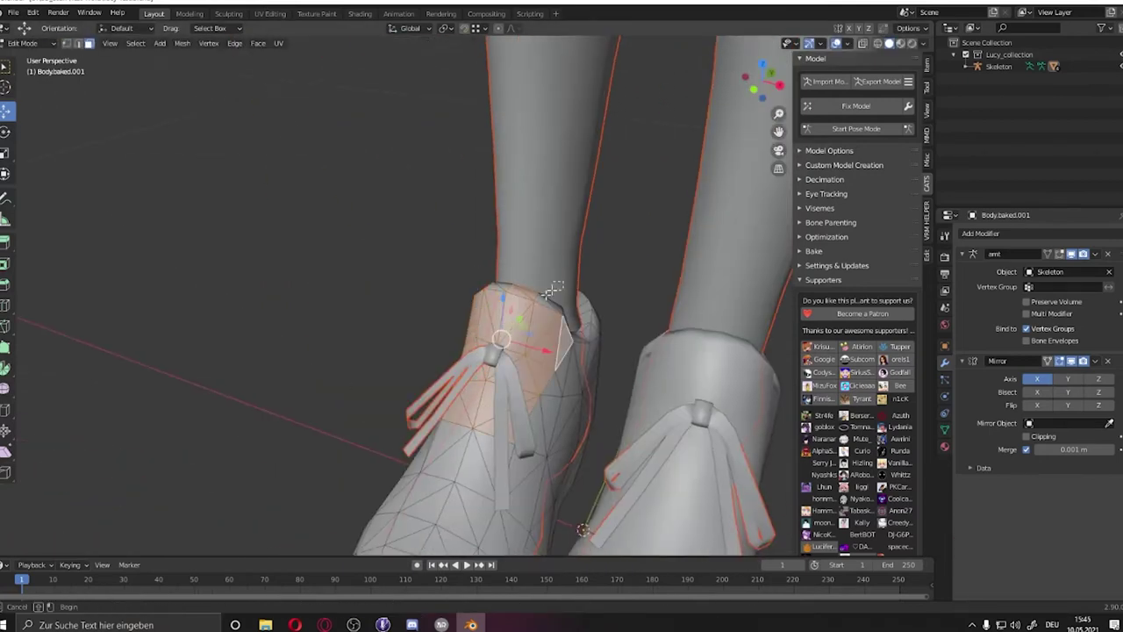
mouse_move(547, 292)
middle_down()
mouse_move(524, 416)
mouse_move(542, 401)
mouse_move(534, 393)
mouse_move(364, 331)
middle_up()
click(535, 399)
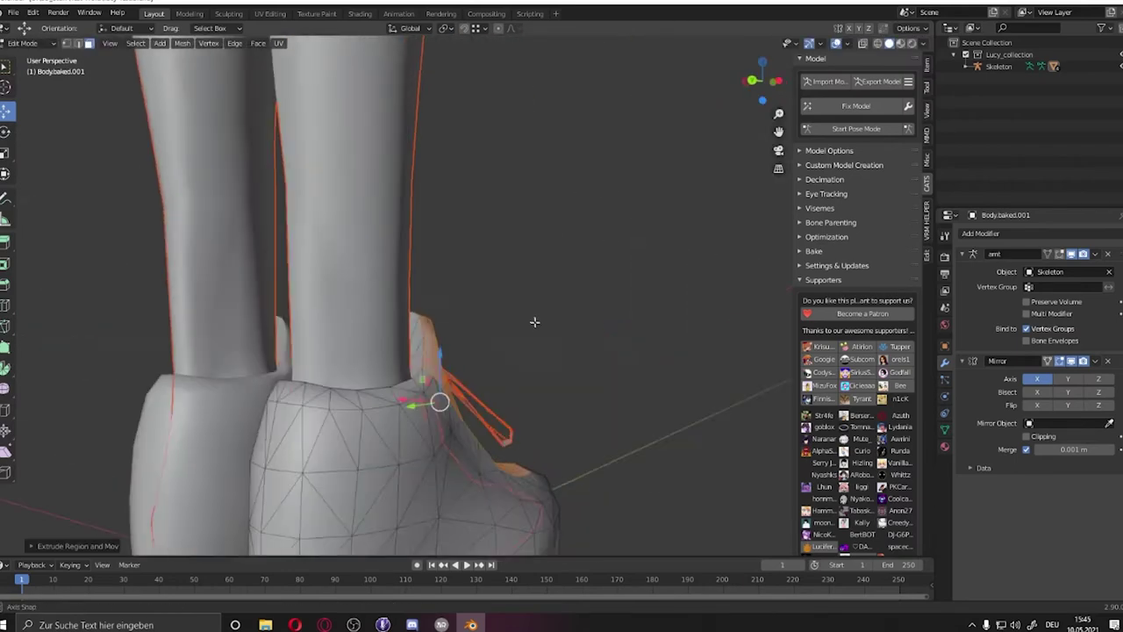
scroll(364, 331, up, 5)
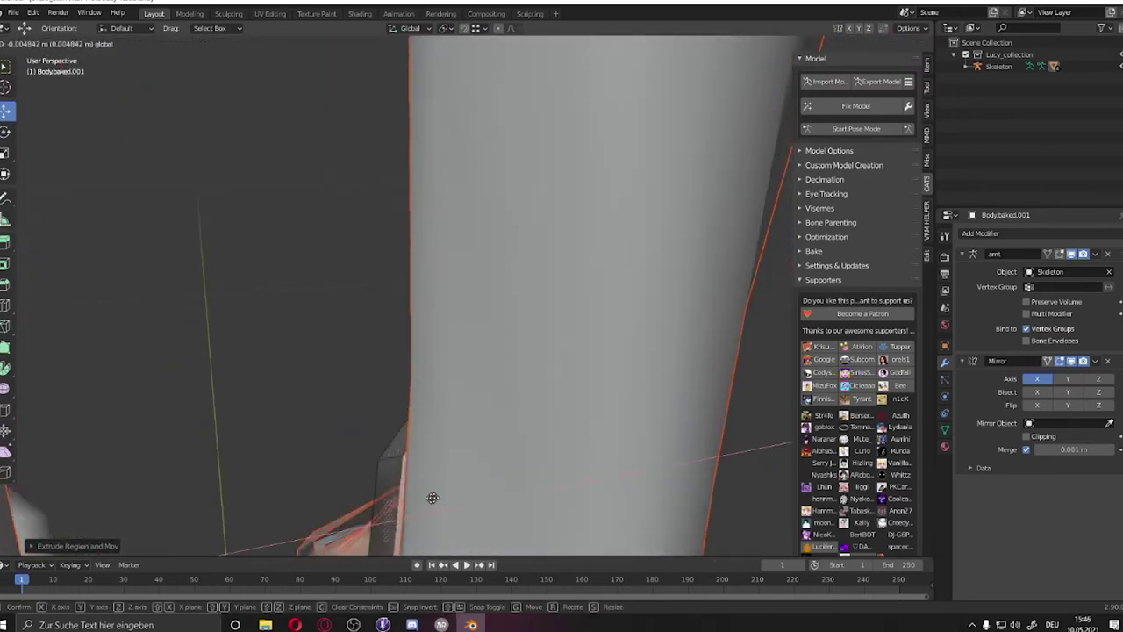
key(g)
key(e)
scroll(456, 488, down, 5)
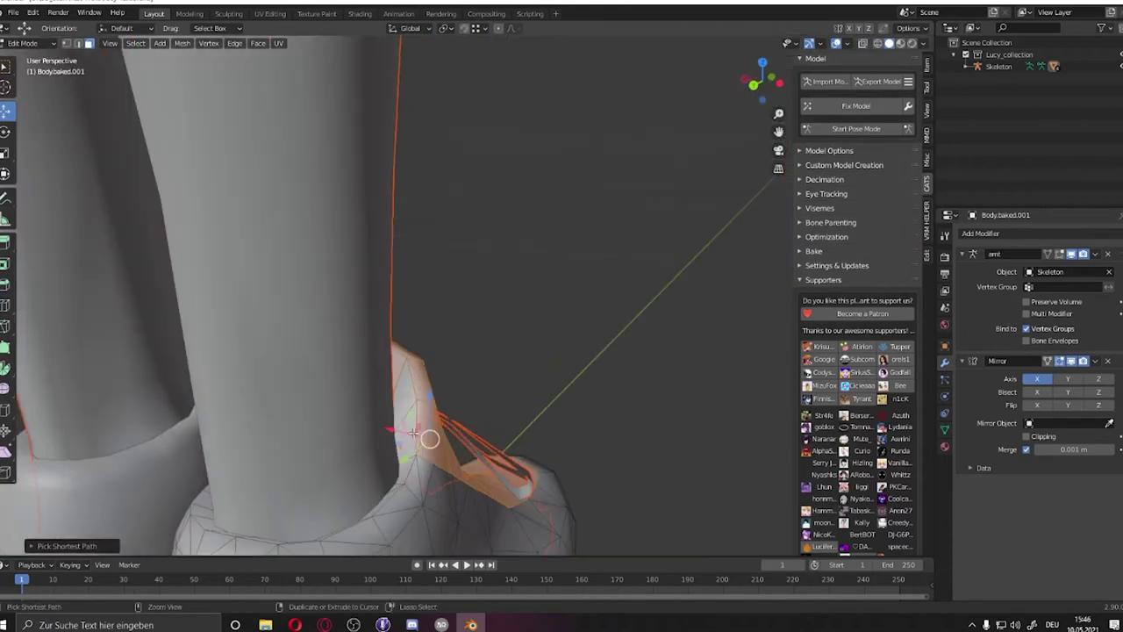
scroll(612, 402, down, 2)
- Shrink the shoe's upper to about 0.96 and return to object mode
mouse_move(618, 408)
middle_down()
mouse_move(486, 427)
mouse_move(441, 401)
mouse_move(497, 436)
middle_up()
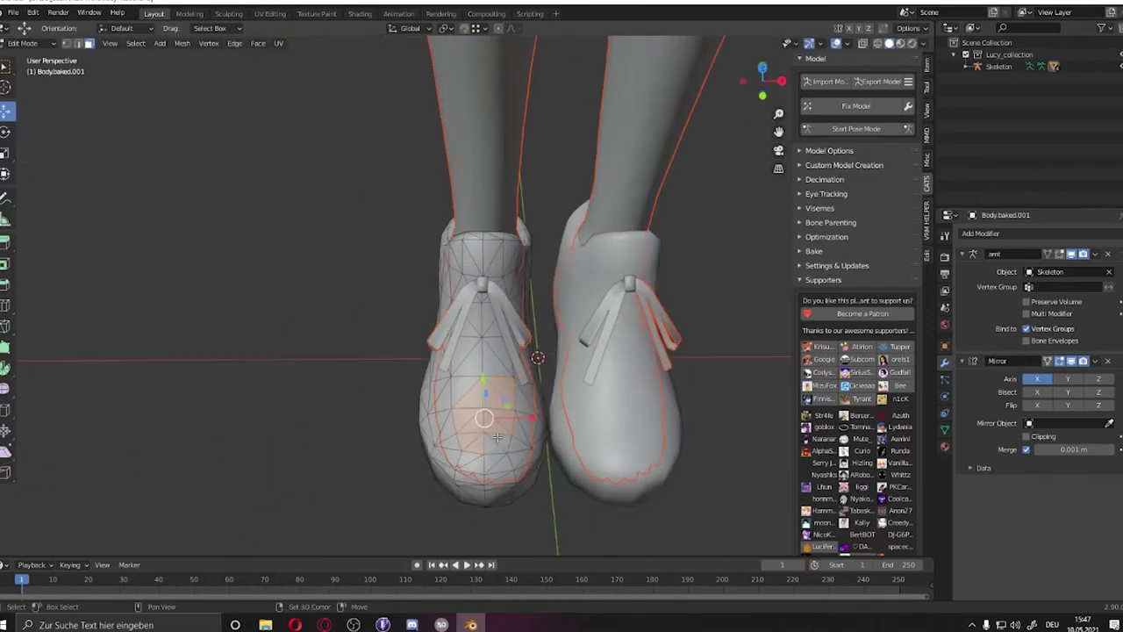
mouse_move(472, 294)
middle_down()
mouse_move(412, 398)
mouse_move(431, 321)
mouse_move(451, 333)
mouse_move(596, 335)
middle_up()
key(s)
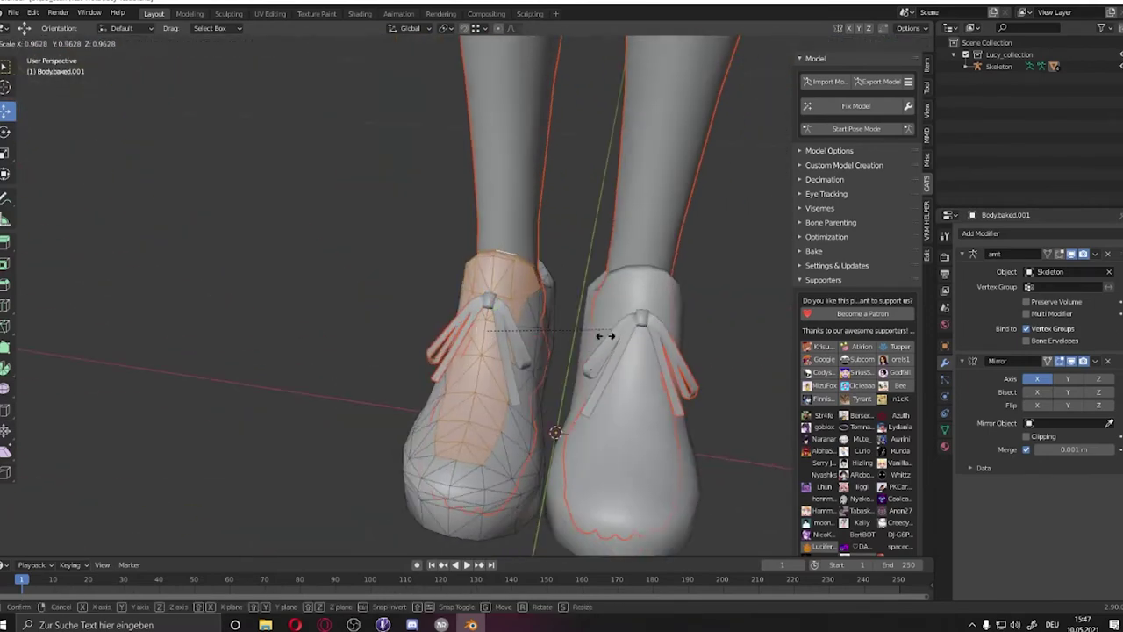
mouse_move(391, 319)
middle_down()
mouse_move(579, 306)
mouse_move(526, 263)
mouse_move(525, 220)
mouse_move(606, 112)
mouse_move(482, 218)
mouse_move(468, 210)
middle_up()
scroll(526, 208, up, 2)
key(alt+z)
key(Tab)
key(alt+z)
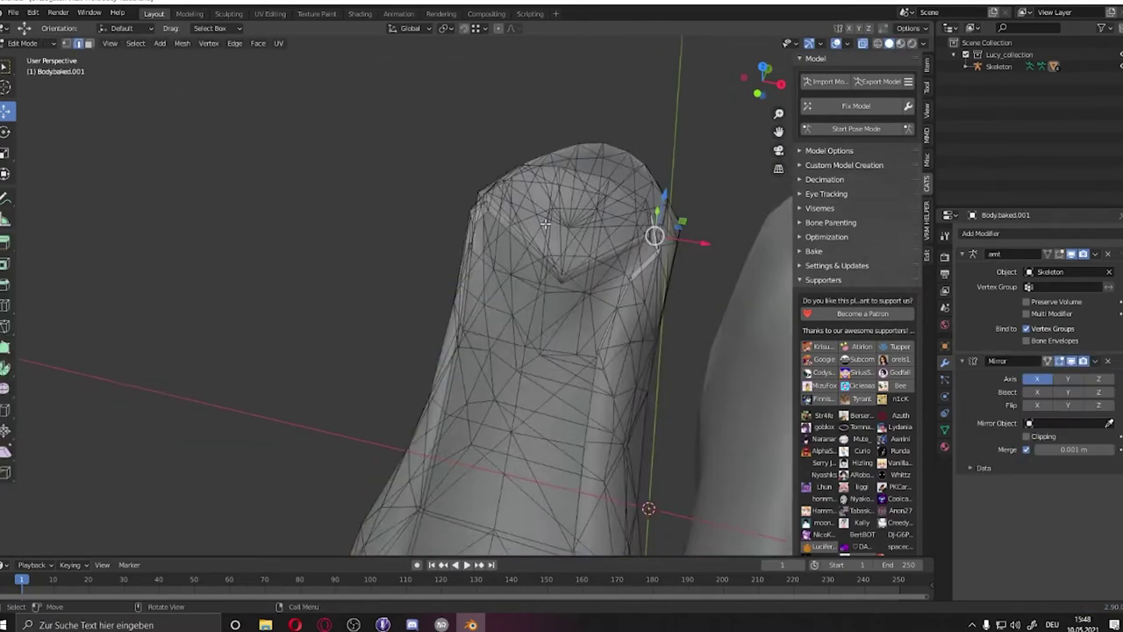
- Merge the selected shoe vertices At Last using see-through shading
mouse_move(527, 246)
middle_down()
mouse_move(252, 260)
mouse_move(238, 358)
mouse_move(263, 314)
middle_up()
key(alt+z)
key(m)
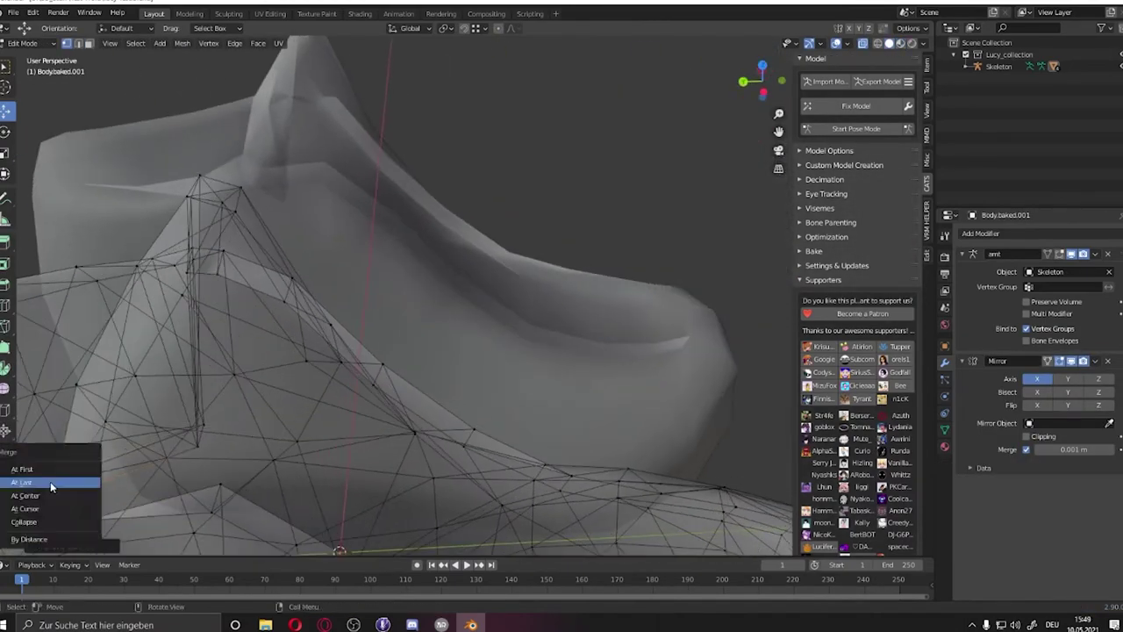
click(50, 481)
mouse_move(50, 481)
middle_down()
mouse_move(522, 318)
mouse_move(263, 395)
middle_up()
key(alt+z)
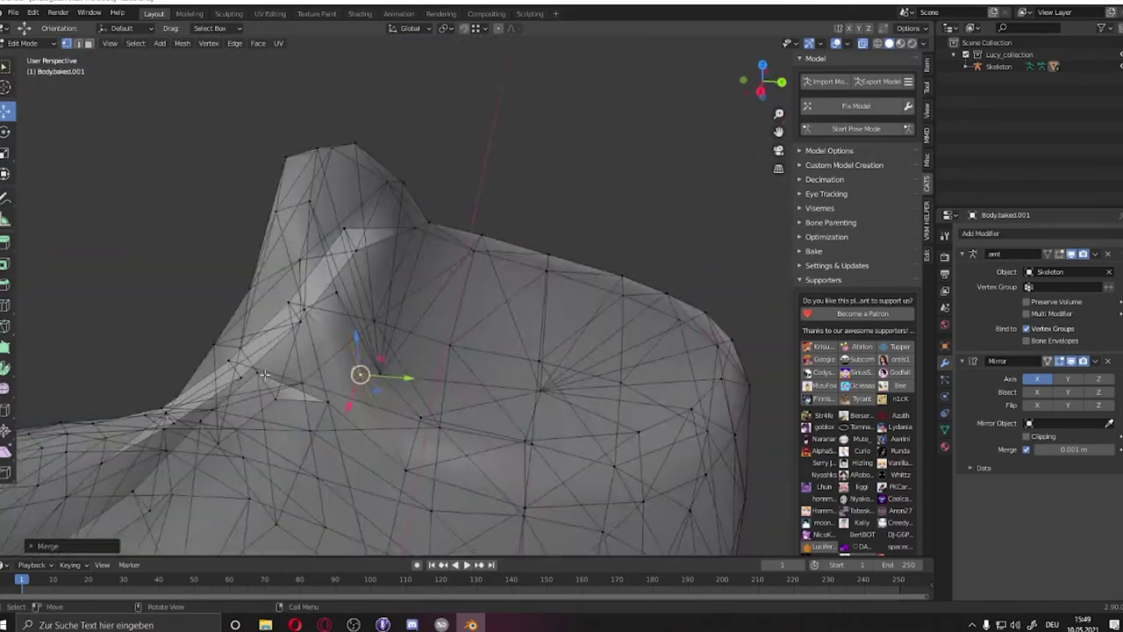
- Pull the shoe tip vertices and collar edges into place
middle_drag(359, 376, 439, 351)
drag(446, 356, 452, 351)
middle_drag(452, 351, 263, 263)
mouse_move(431, 425)
middle_down()
mouse_move(431, 351)
mouse_move(158, 258)
mouse_move(445, 300)
middle_up()
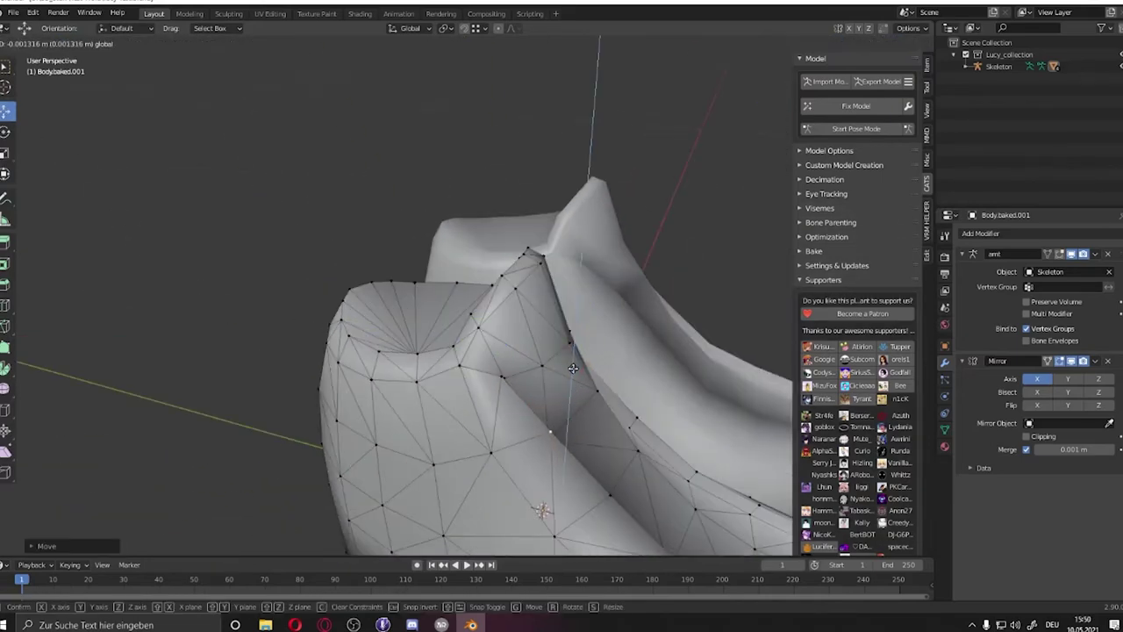
ctrl+click(284, 474)
middle_drag(283, 474, 239, 372)
key(g)
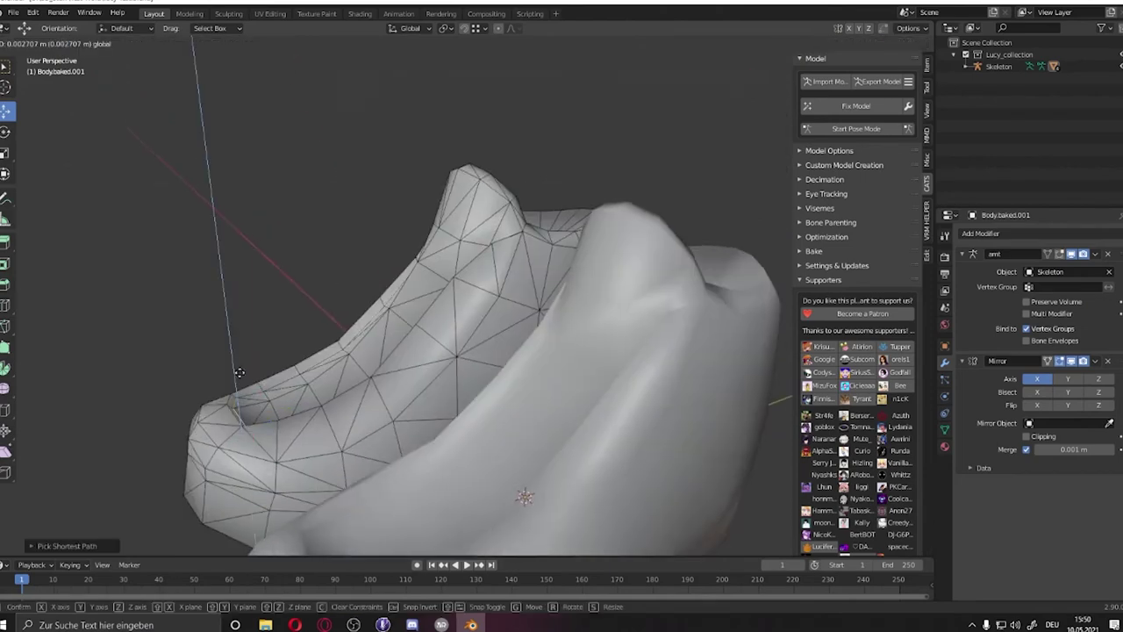
mouse_move(274, 414)
middle_down()
mouse_move(639, 431)
mouse_move(563, 483)
mouse_move(401, 464)
mouse_move(514, 394)
mouse_move(288, 374)
mouse_move(351, 369)
mouse_move(375, 339)
mouse_move(413, 356)
mouse_move(432, 182)
middle_up()
- Mark the edge path around the shoe as a seam
key(2)
ctrl+click(414, 357)
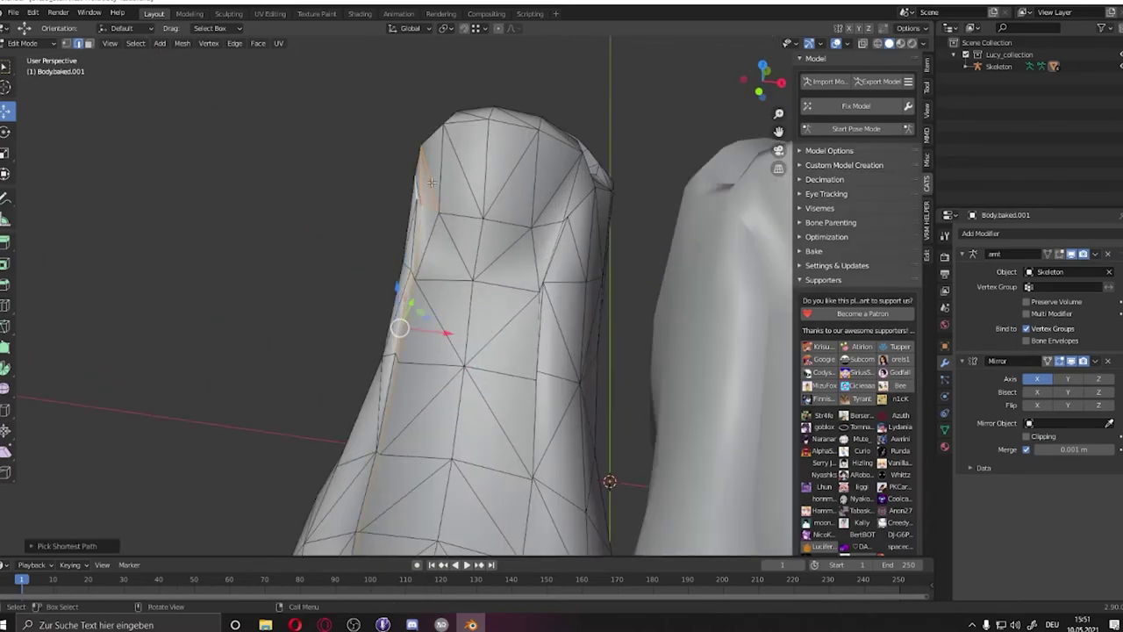
mouse_move(403, 288)
middle_down()
mouse_move(352, 320)
mouse_move(320, 478)
mouse_move(532, 369)
middle_up()
right_click(532, 369)
right_click(399, 307)
mouse_move(316, 318)
middle_down()
mouse_move(399, 308)
mouse_move(674, 330)
middle_up()
click(400, 274)
right_click(674, 330)
- Add a plane and scale it down to a small strip
key(shift+a)
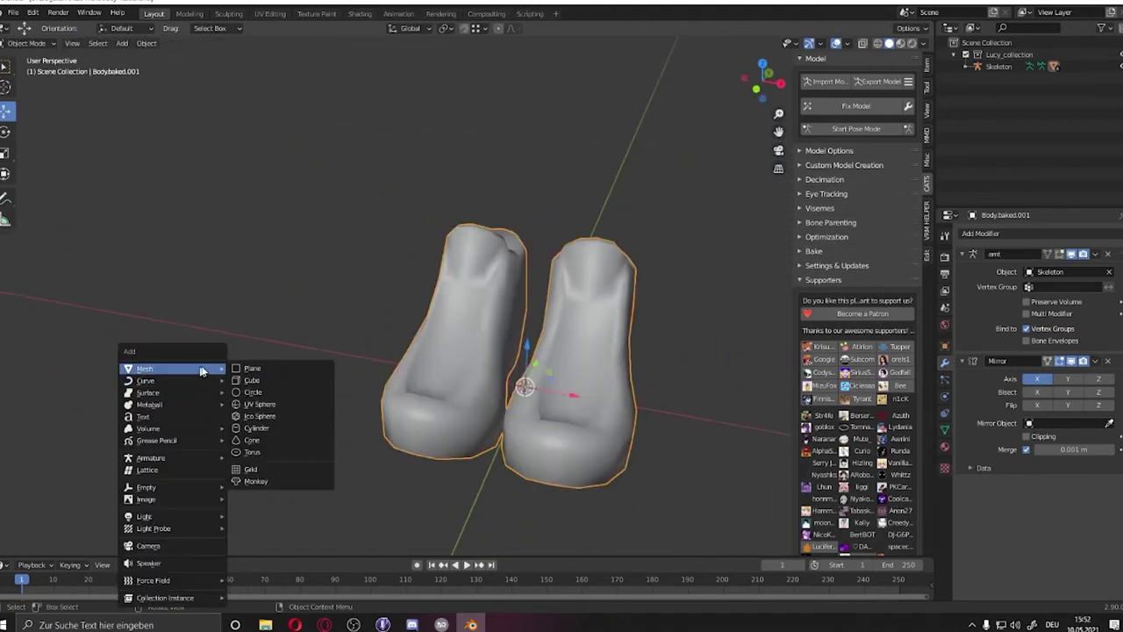
click(263, 367)
key(s)
click(483, 317)
scroll(478, 398, up, 8)
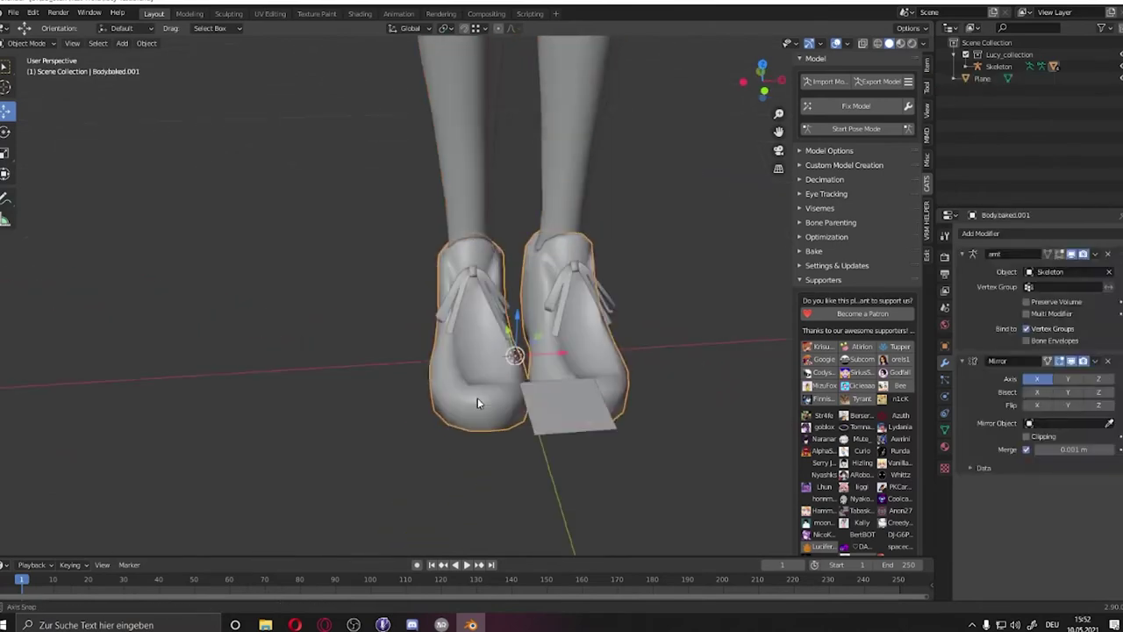
key(s)
click(606, 348)
mouse_move(605, 349)
middle_down()
mouse_move(527, 307)
mouse_move(485, 259)
middle_up()
scroll(527, 307, up, 5)
- Place the strip on the shoe's front, nudge it upward and resize its edges
key(g)
click(441, 406)
mouse_move(441, 406)
middle_down()
mouse_move(443, 385)
mouse_move(624, 474)
mouse_move(501, 459)
mouse_move(503, 319)
mouse_move(465, 205)
middle_up()
key(Tab)
click(443, 374)
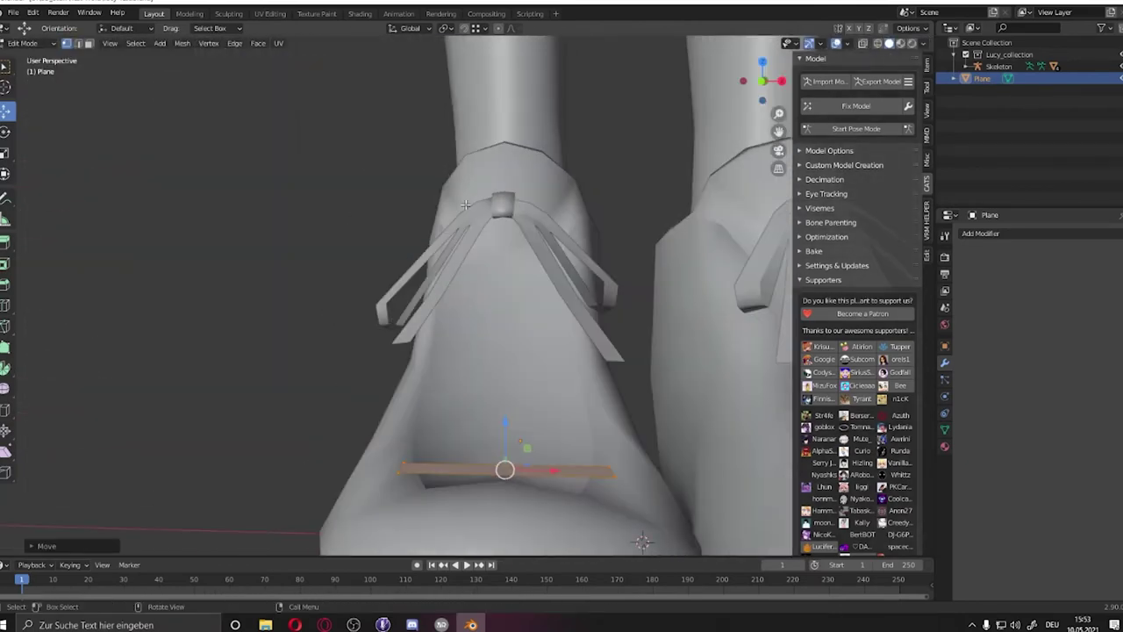
middle_drag(503, 434, 491, 369)
key(g)
click(501, 431)
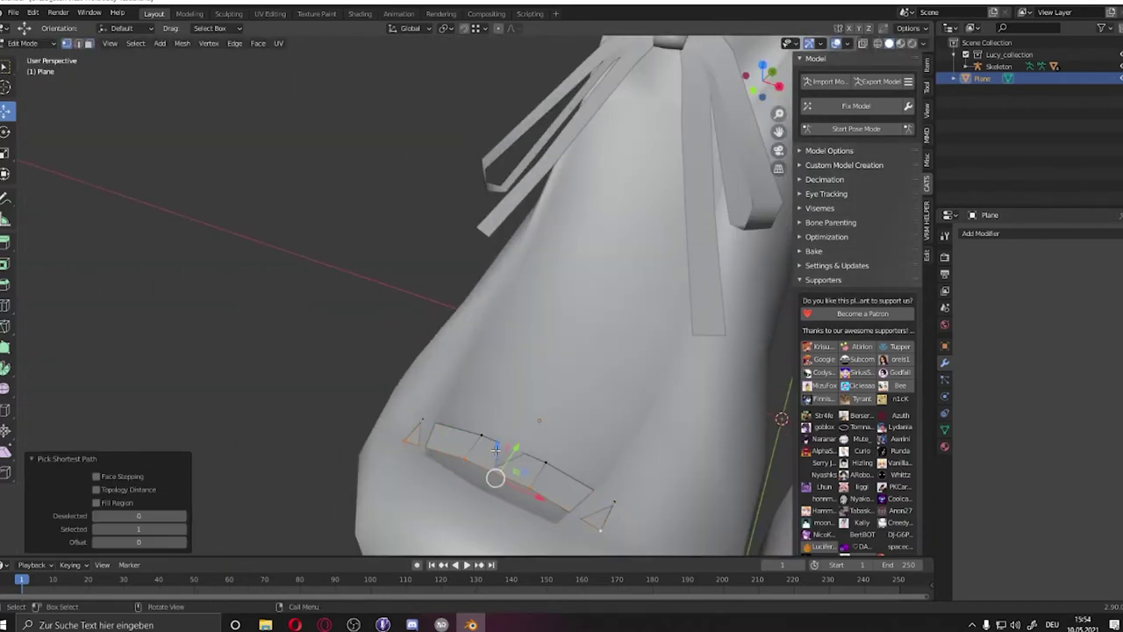
middle_drag(496, 449, 635, 522)
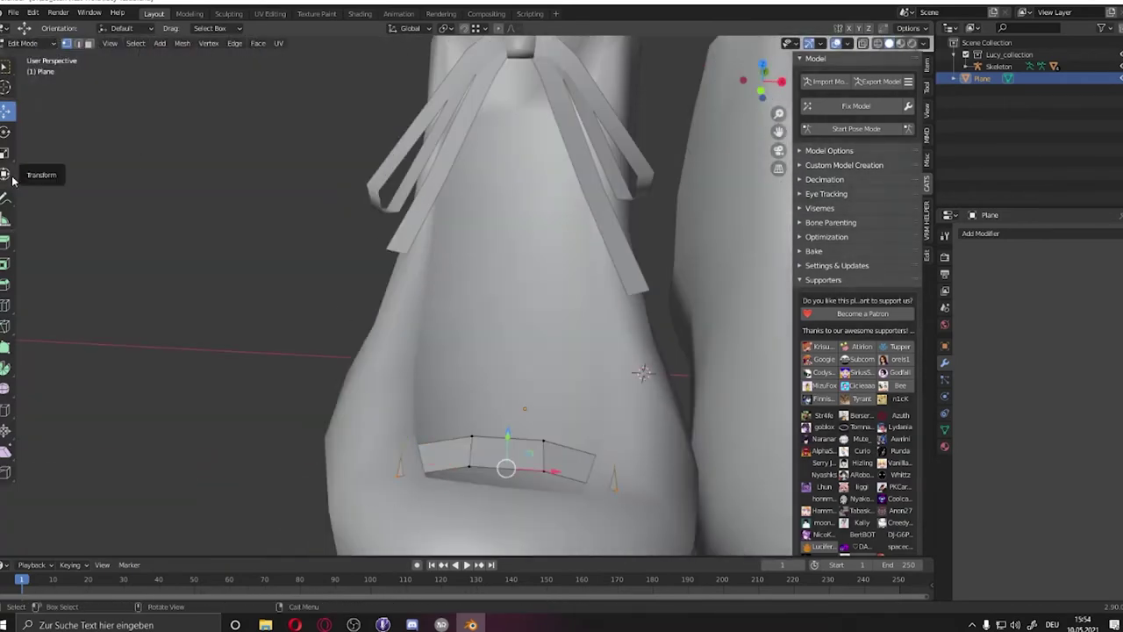
click(537, 472)
mouse_move(537, 471)
middle_down()
mouse_move(477, 514)
mouse_move(477, 464)
mouse_move(518, 475)
mouse_move(408, 408)
mouse_move(455, 389)
middle_up()
- Select the shoe object Body.baked.001 and enter its edit mode
key(Tab)
click(408, 408)
key(Tab)
scroll(408, 408, up, 3)
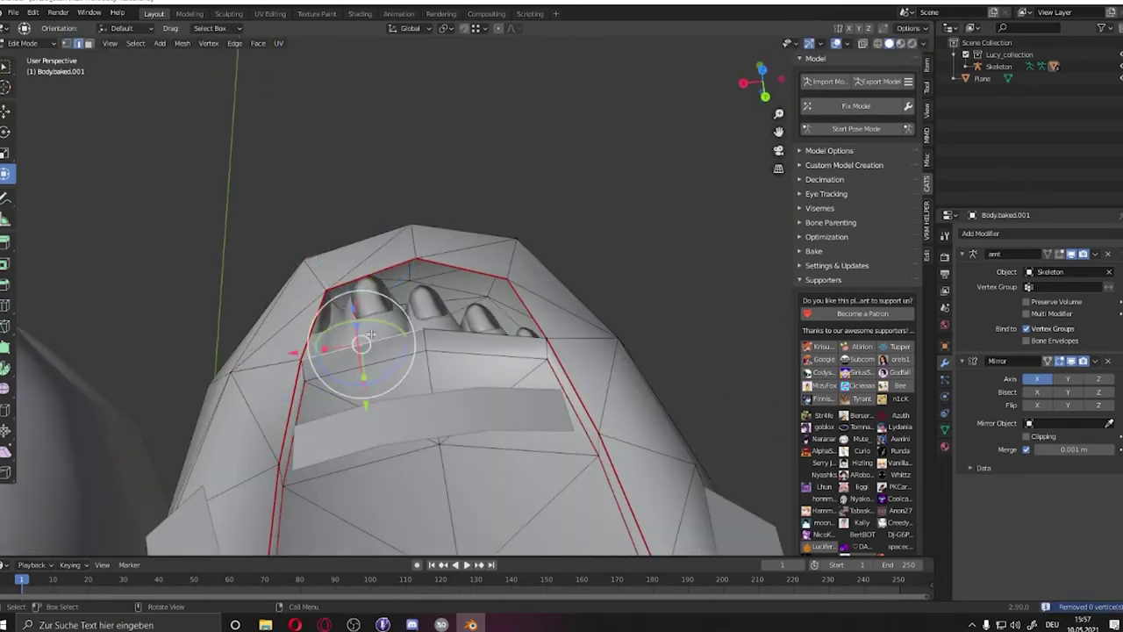
- Clear the seam on the selected boot edges and switch to the Knife tool
right_click(515, 350)
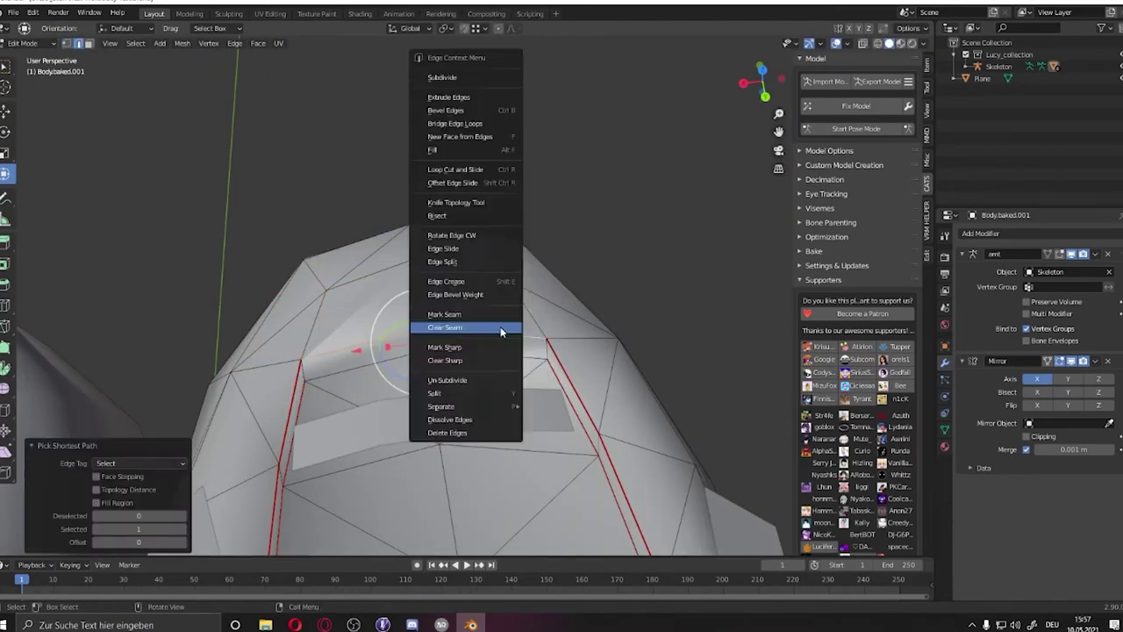
click(500, 326)
click(4, 325)
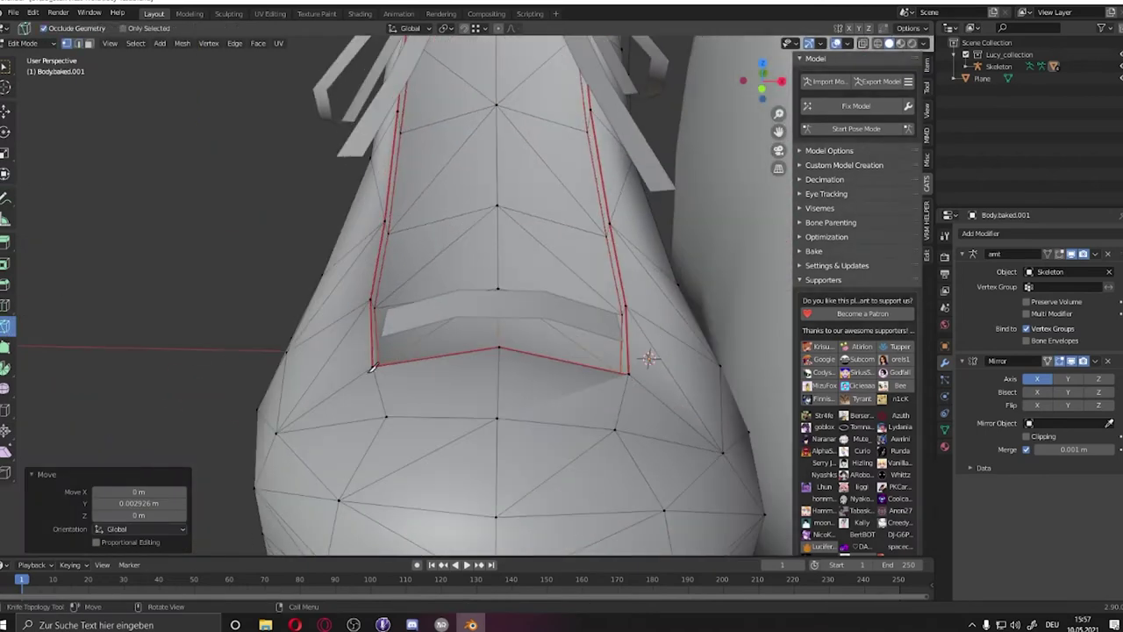
mouse_move(632, 372)
middle_down()
mouse_move(518, 280)
mouse_move(527, 308)
middle_up()
middle_drag(418, 418, 484, 389)
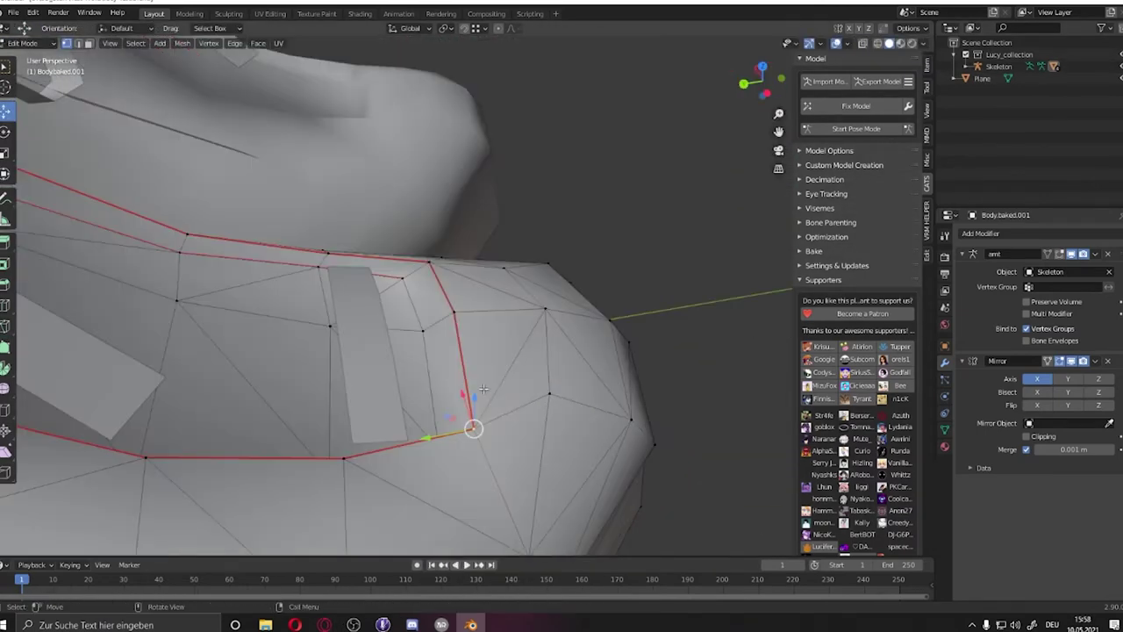
middle_drag(464, 310, 413, 289)
- Select the strip Plane and enter its edit mode with all vertices selected
key(Tab)
click(369, 338)
key(Tab)
- Slide the strip plane into position along the boot surface
middle_drag(295, 313, 598, 277)
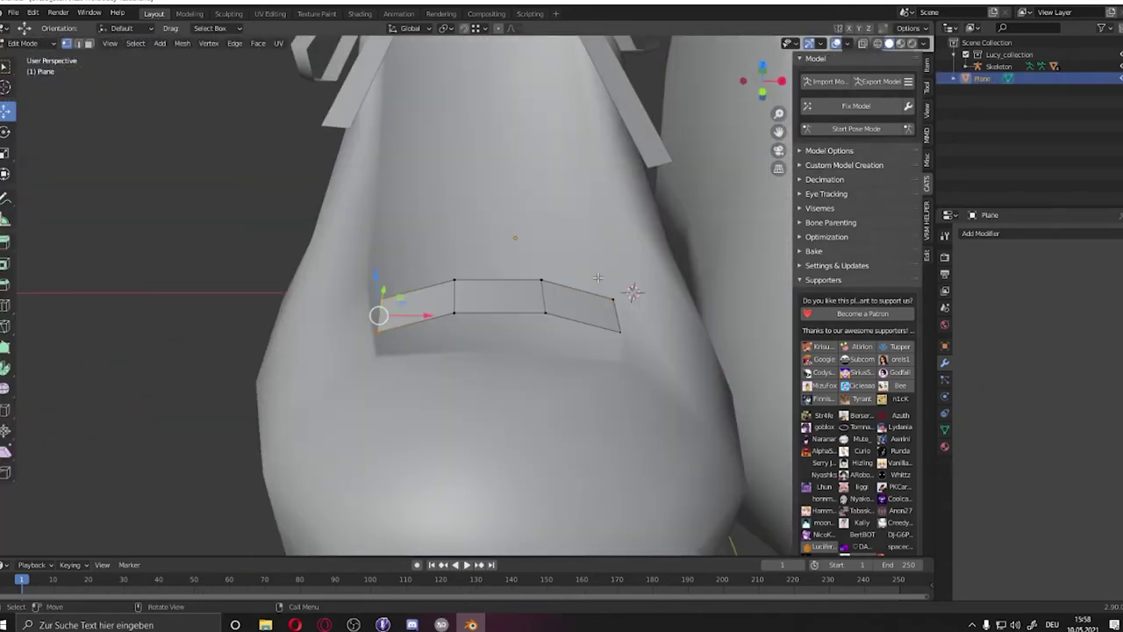
click(6, 110)
middle_drag(421, 302, 479, 368)
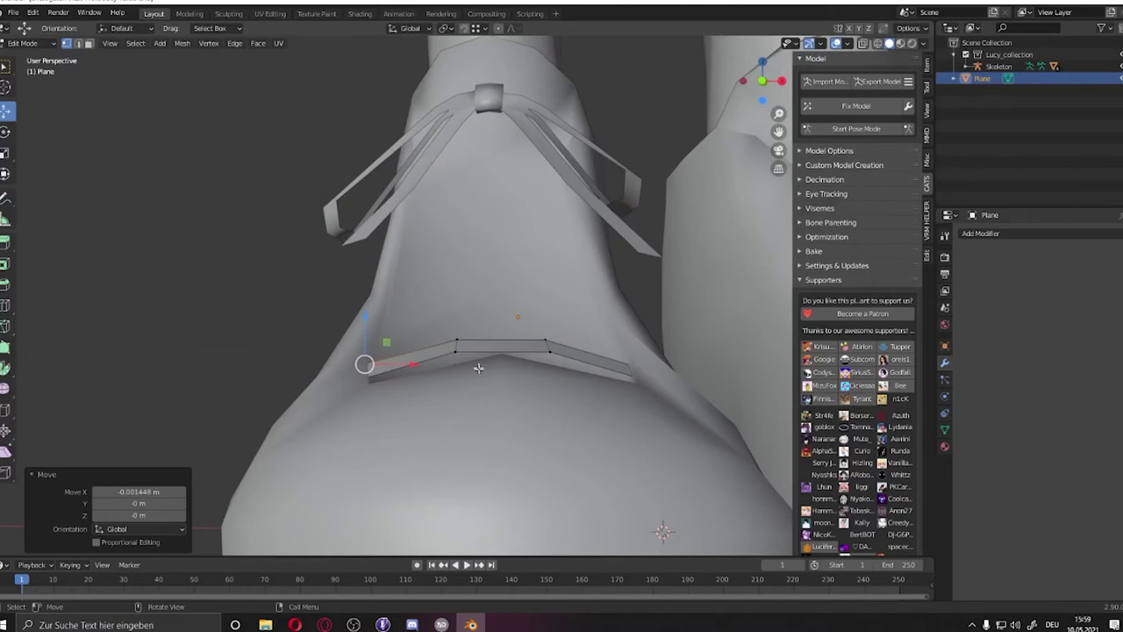
click(503, 329)
mouse_move(503, 329)
middle_down()
mouse_move(483, 314)
mouse_move(602, 346)
mouse_move(509, 303)
mouse_move(502, 262)
mouse_move(544, 243)
middle_up()
key(Tab)
- Duplicate the strip, set its origin to geometry, and tilt it across the boot
key(shift+d)
click(502, 262)
key(g)
click(69, 146)
click(518, 230)
right_click(538, 247)
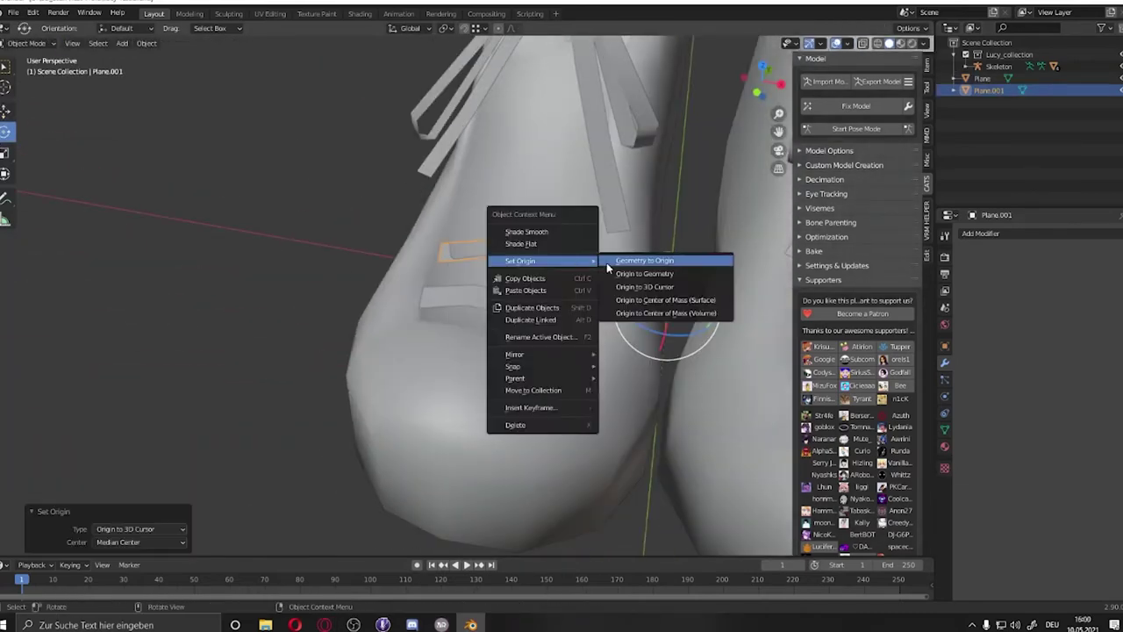
click(664, 283)
drag(579, 250, 569, 272)
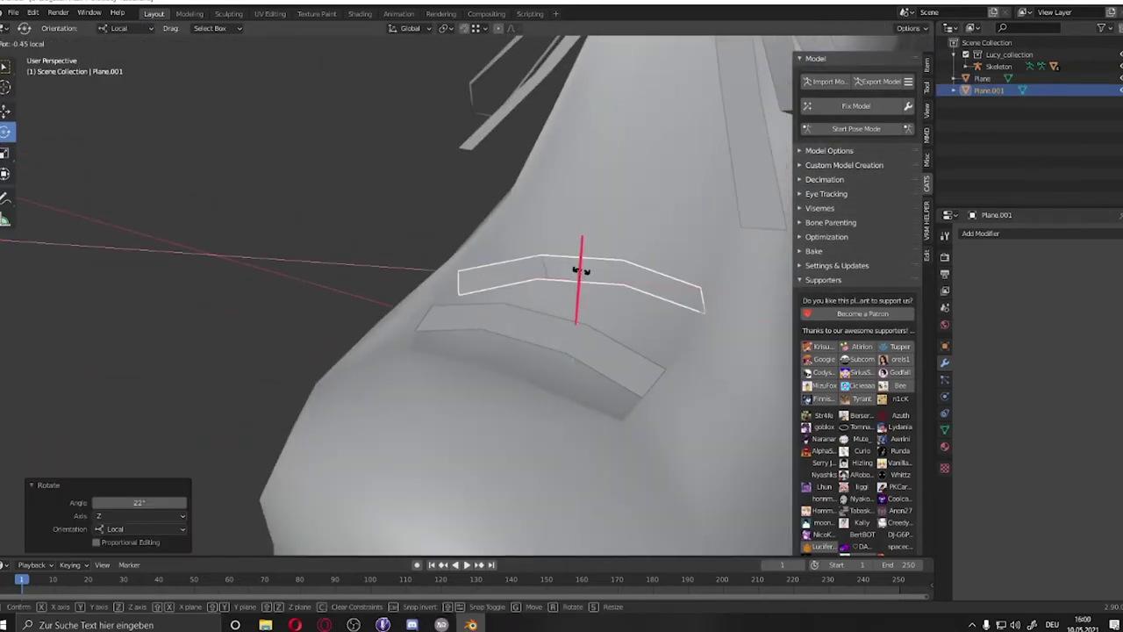
click(586, 252)
middle_drag(586, 252, 479, 348)
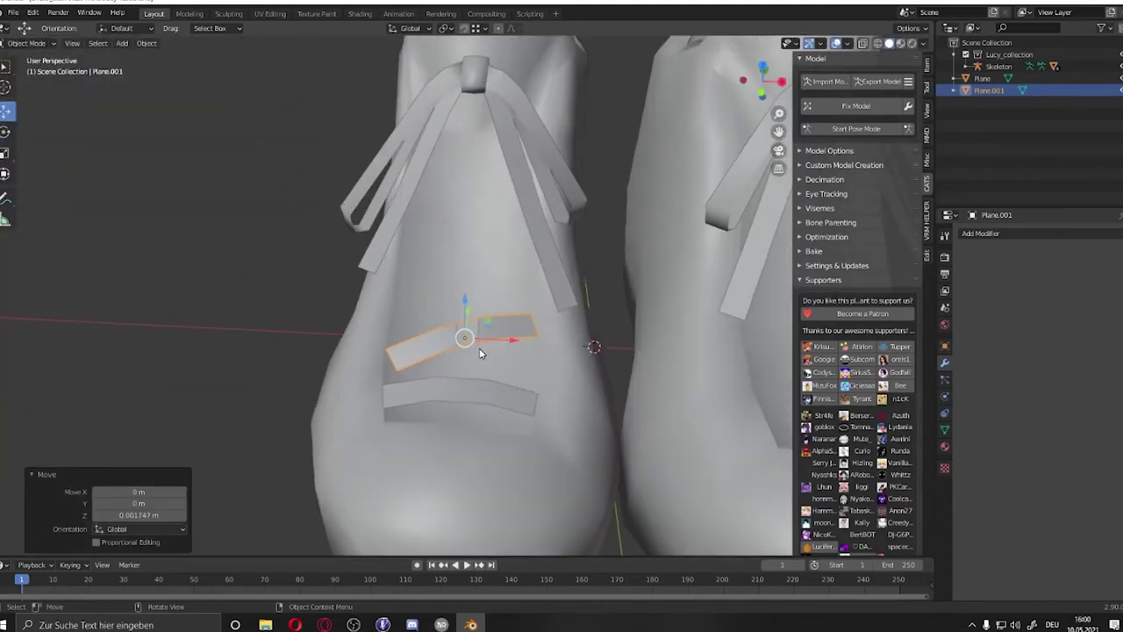
drag(463, 323, 476, 328)
- Move one half of the duplicated strip's vertices to form a crossing lace
key(Tab)
middle_drag(476, 334, 380, 368)
key(g)
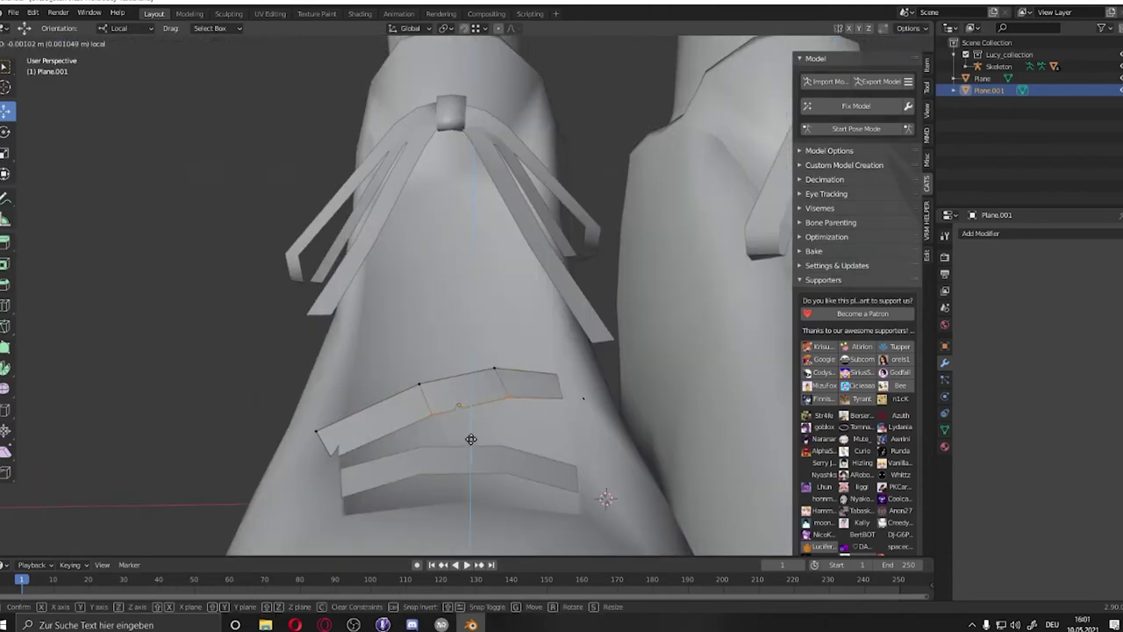
click(471, 439)
middle_drag(471, 438, 533, 392)
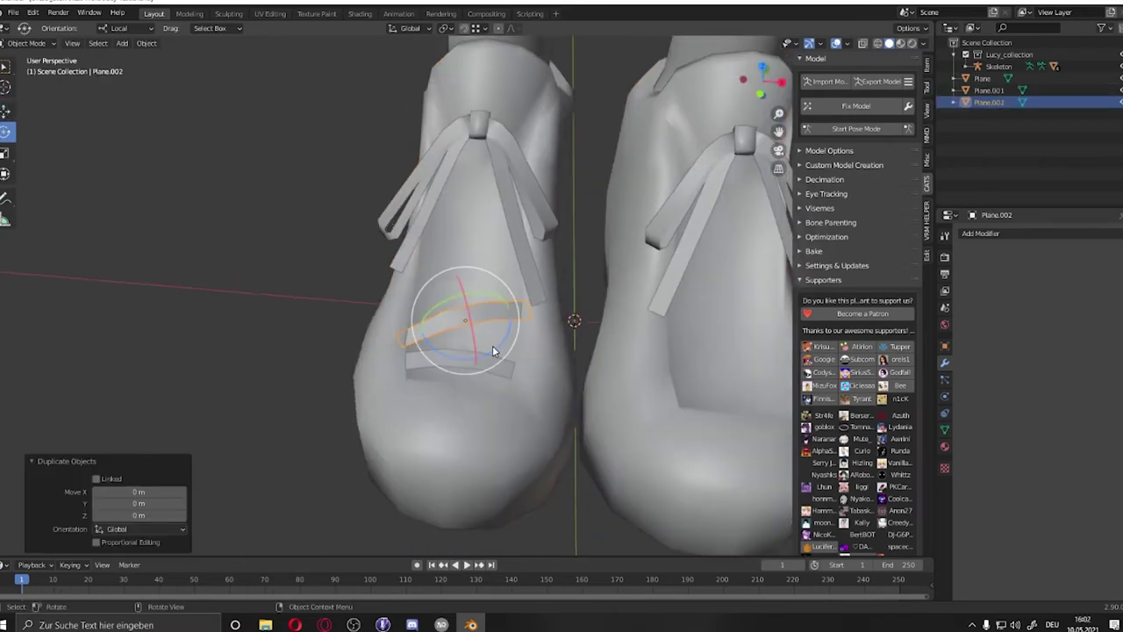
middle_drag(471, 360, 361, 452)
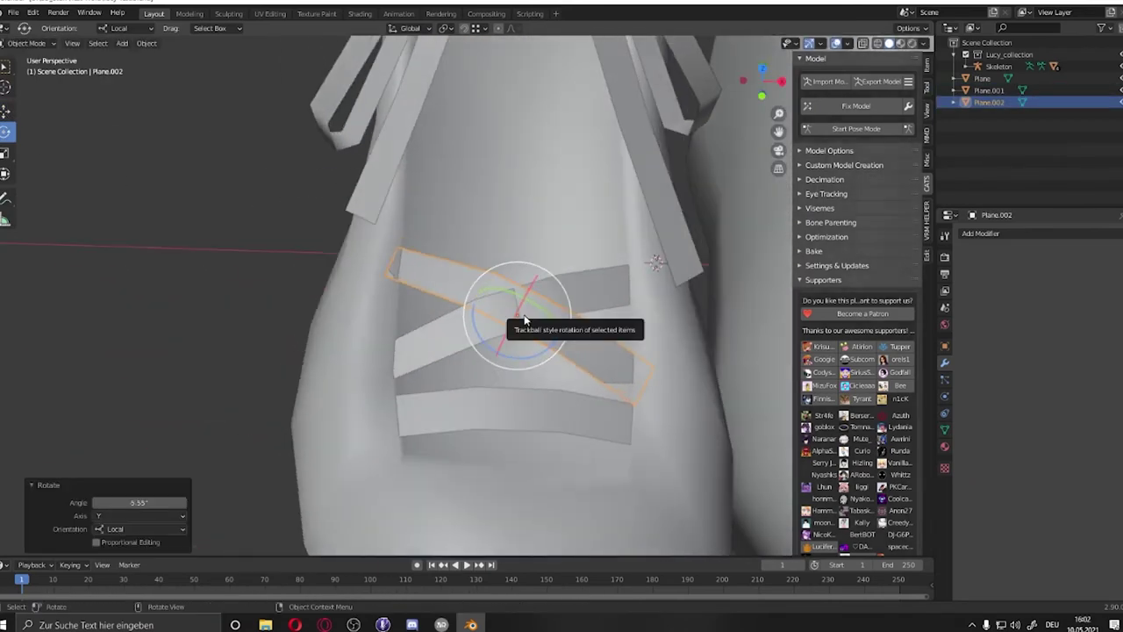
key(g)
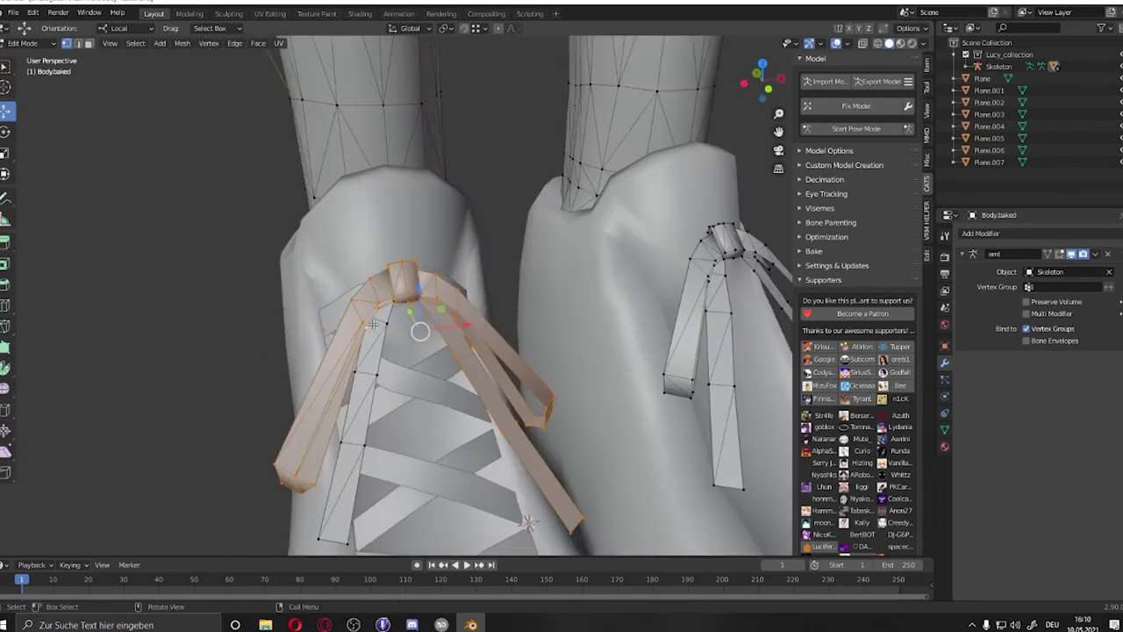
- Align transforms to surface normals and bring up the Add menu's mesh shapes
middle_drag(754, 271, 216, 179)
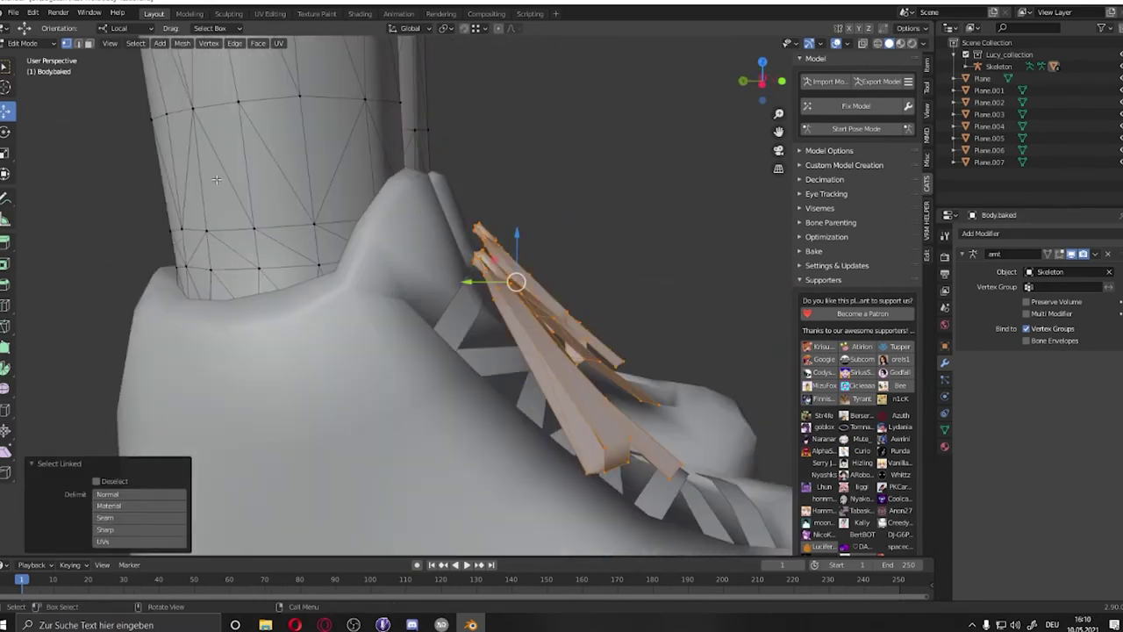
click(129, 89)
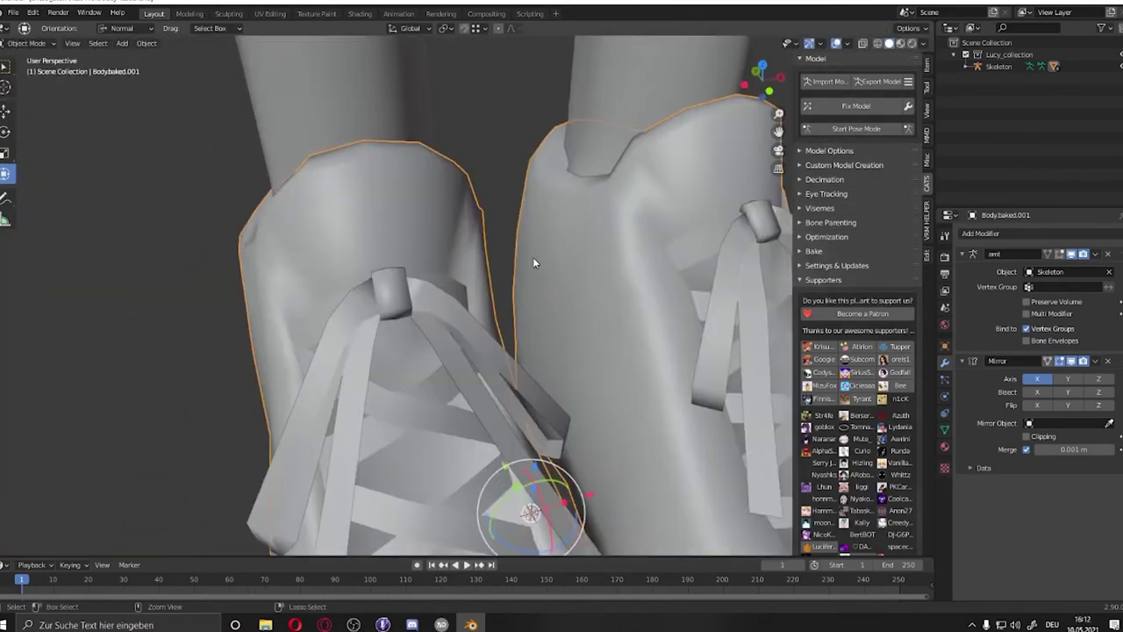
scroll(532, 262, down, 10)
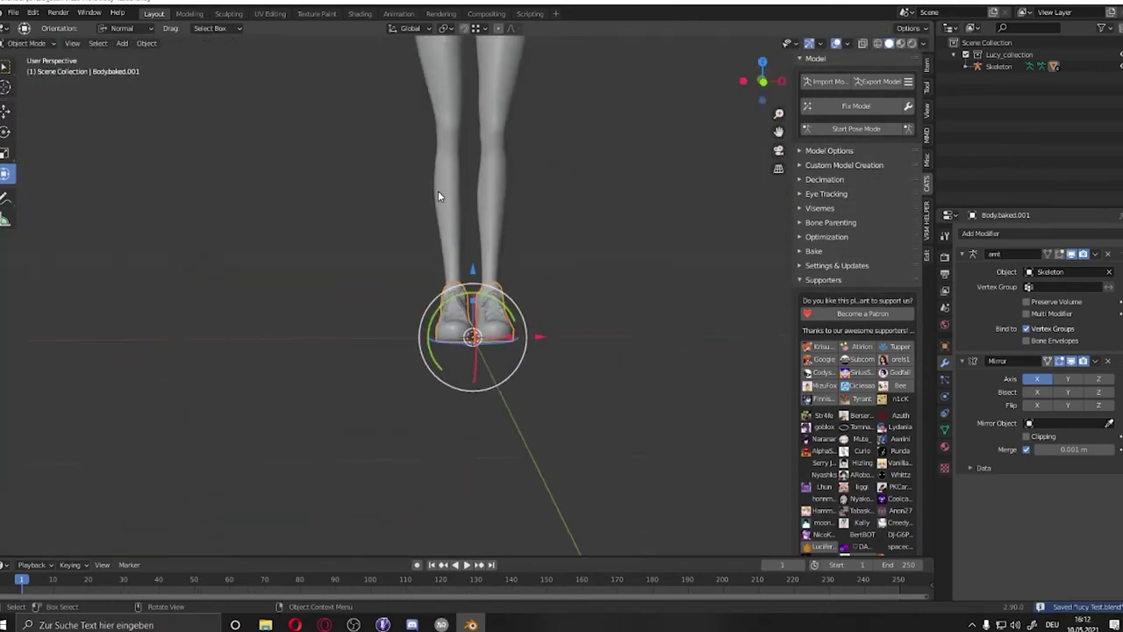
scroll(438, 191, up, 3)
scroll(521, 284, down, 3)
key(shift+a)
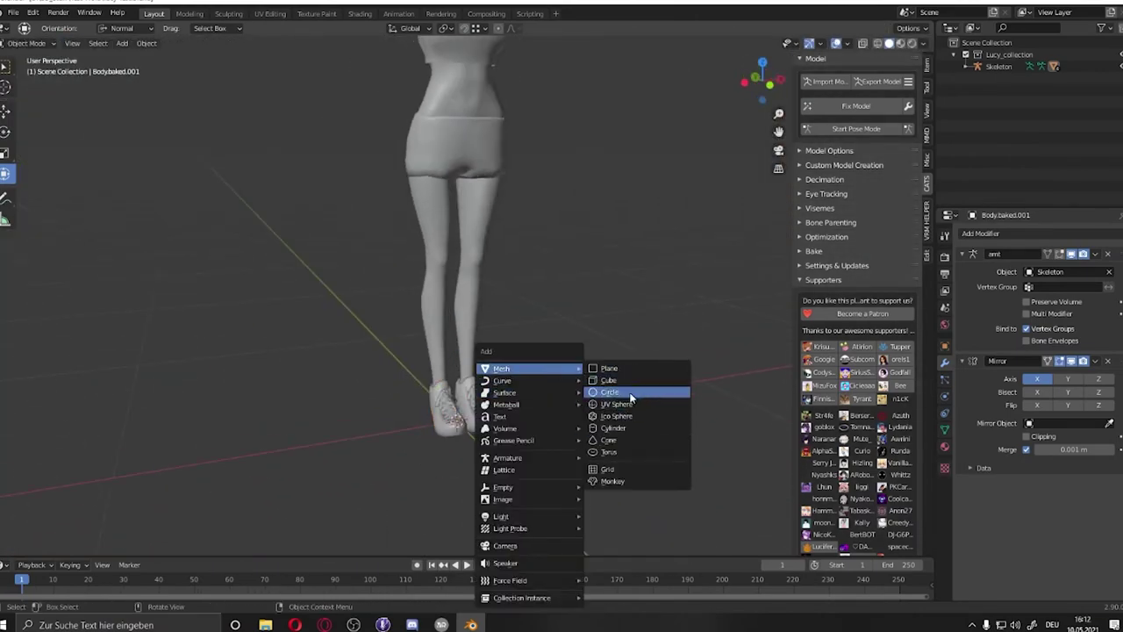
- Add a cylinder with 0.3 m radius and move and scale it onto the ankle
click(627, 394)
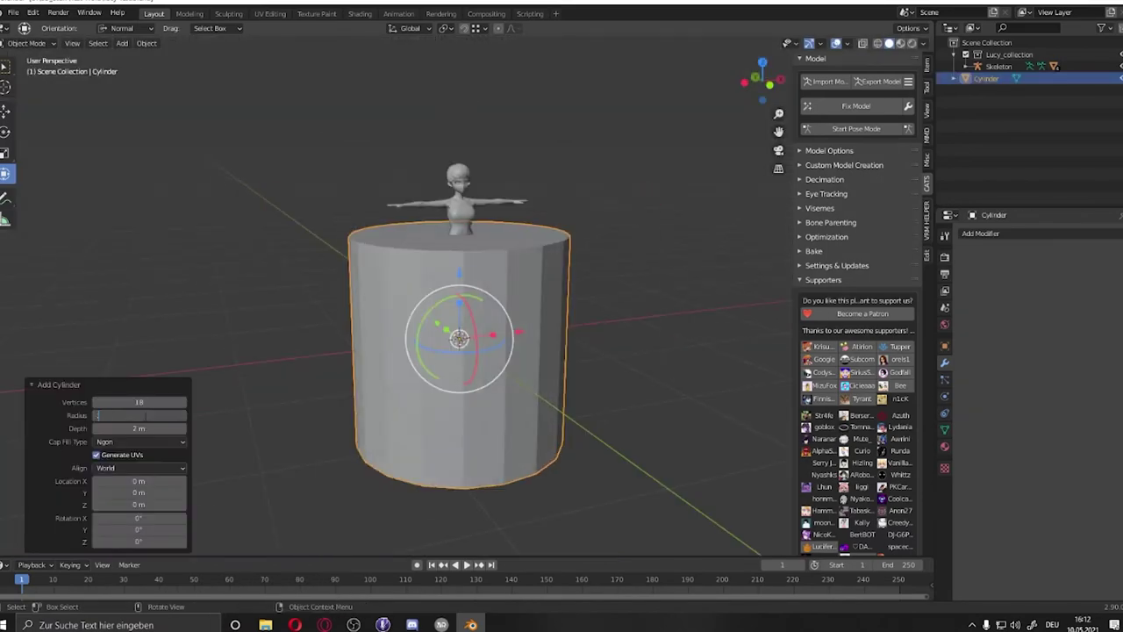
text(0.3)
key(Return)
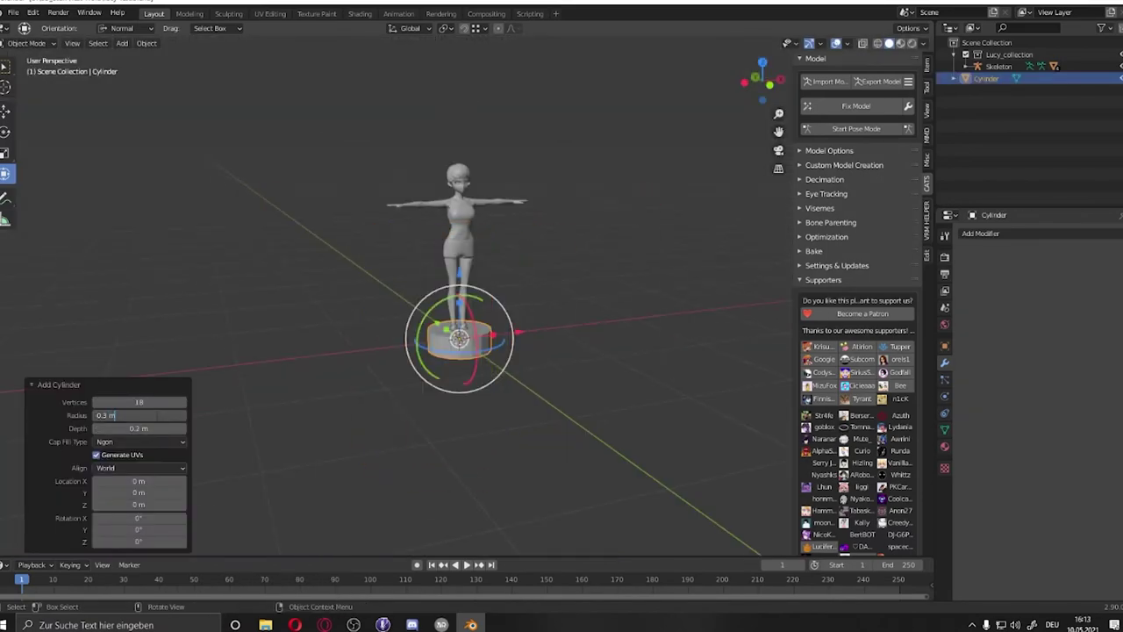
key(g)
key(s)
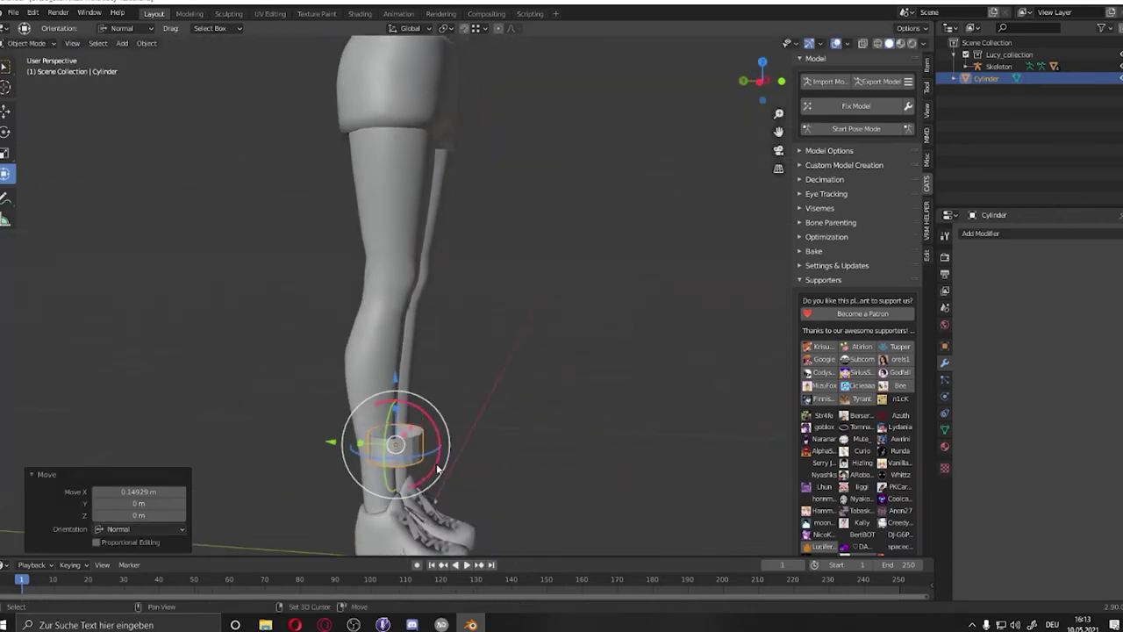
mouse_move(528, 454)
middle_down()
mouse_move(548, 439)
mouse_move(492, 351)
middle_up()
key(s)
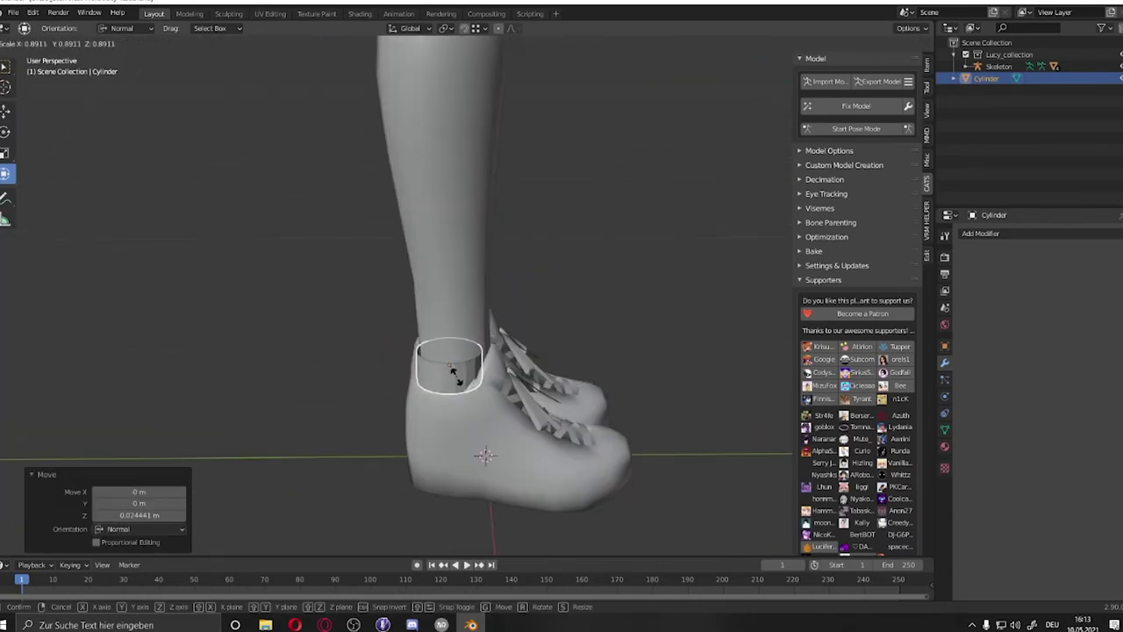
click(472, 304)
alt+middle_drag(472, 304, 554, 334)
click(345, 336)
- Narrow the cuff and tilt its vertices to fit the ankle above the boot
key(ctrl+KP_3)
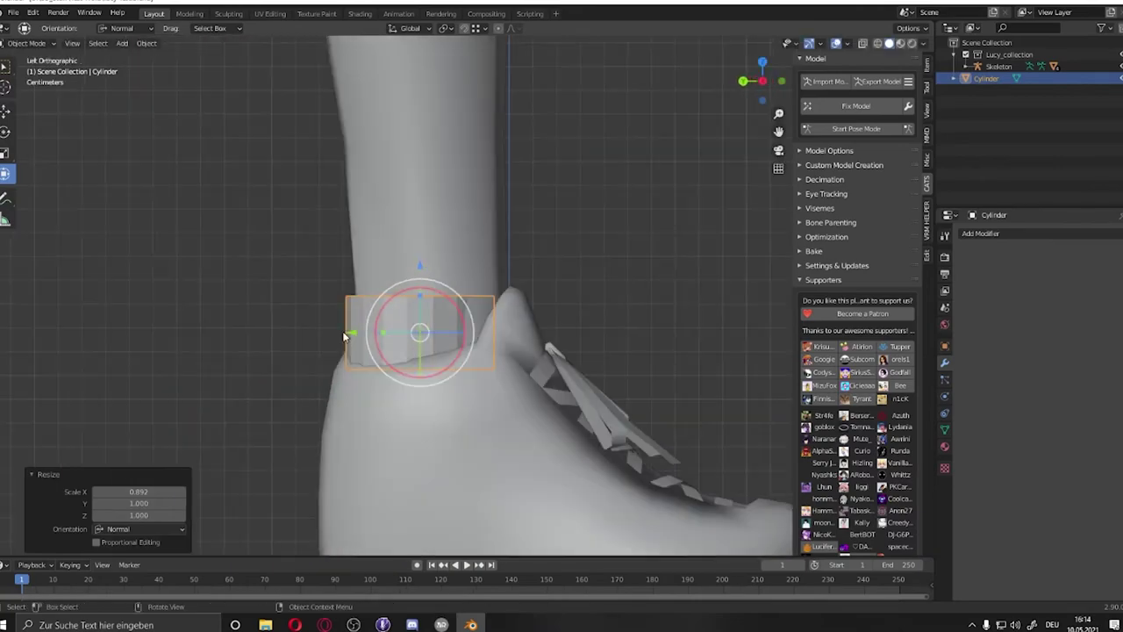
middle_drag(333, 318, 395, 369)
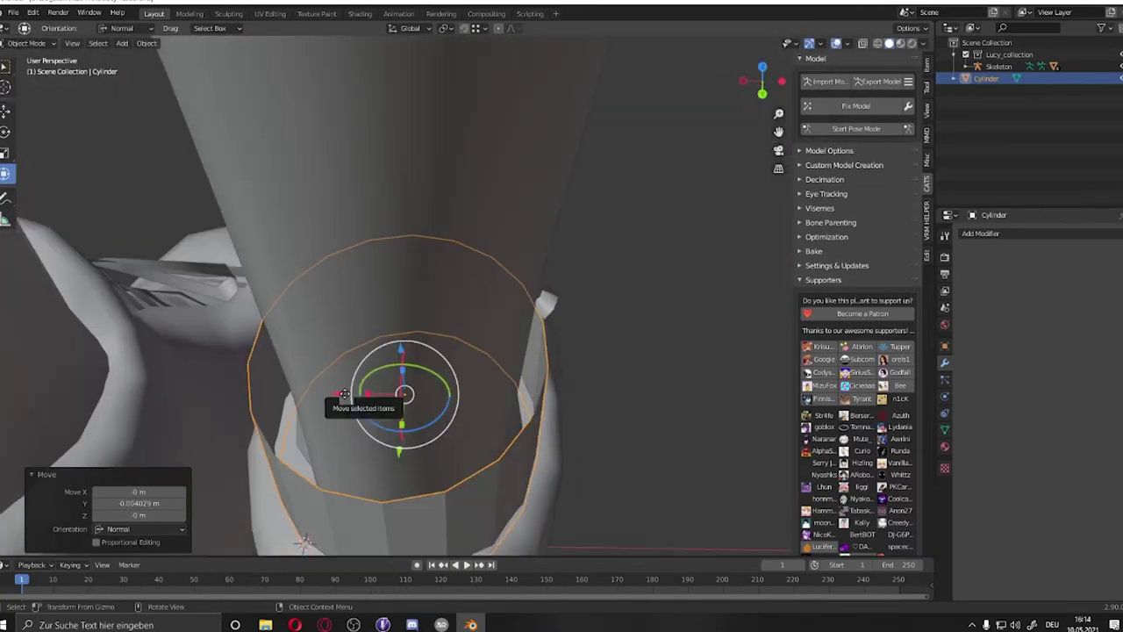
drag(369, 395, 386, 399)
mouse_move(386, 399)
middle_down()
mouse_move(564, 428)
mouse_move(426, 401)
mouse_move(433, 274)
middle_up()
click(526, 414)
scroll(356, 331, down, 5)
scroll(395, 376, up, 5)
click(395, 377)
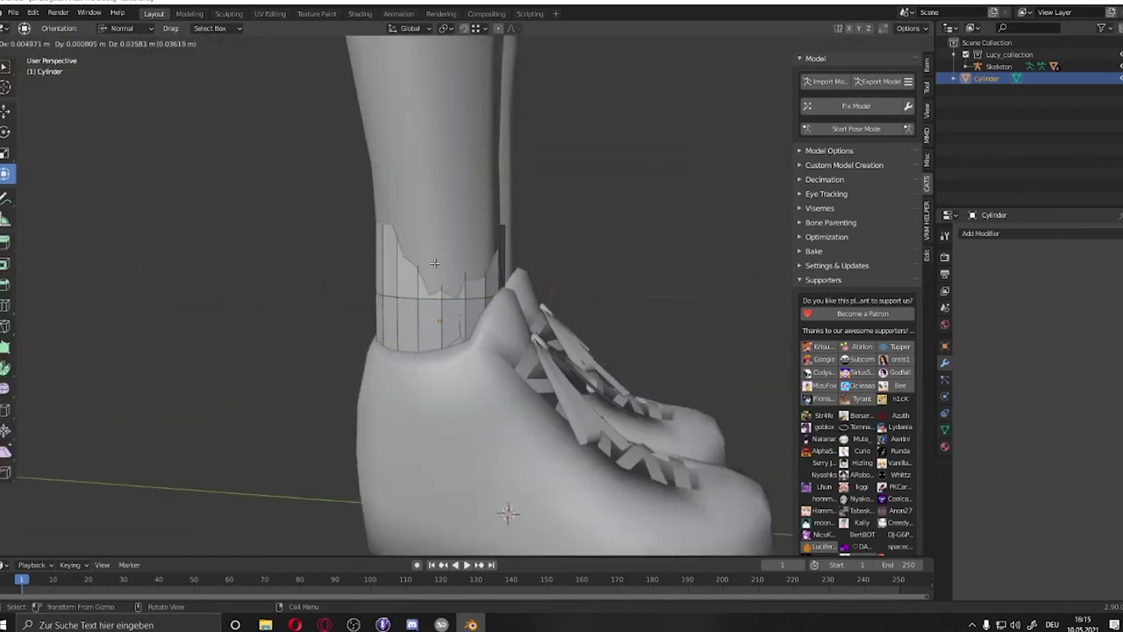
click(435, 263)
key(KP_1)
click(352, 133)
mouse_move(352, 132)
middle_down()
mouse_move(422, 193)
mouse_move(475, 176)
middle_up()
click(431, 206)
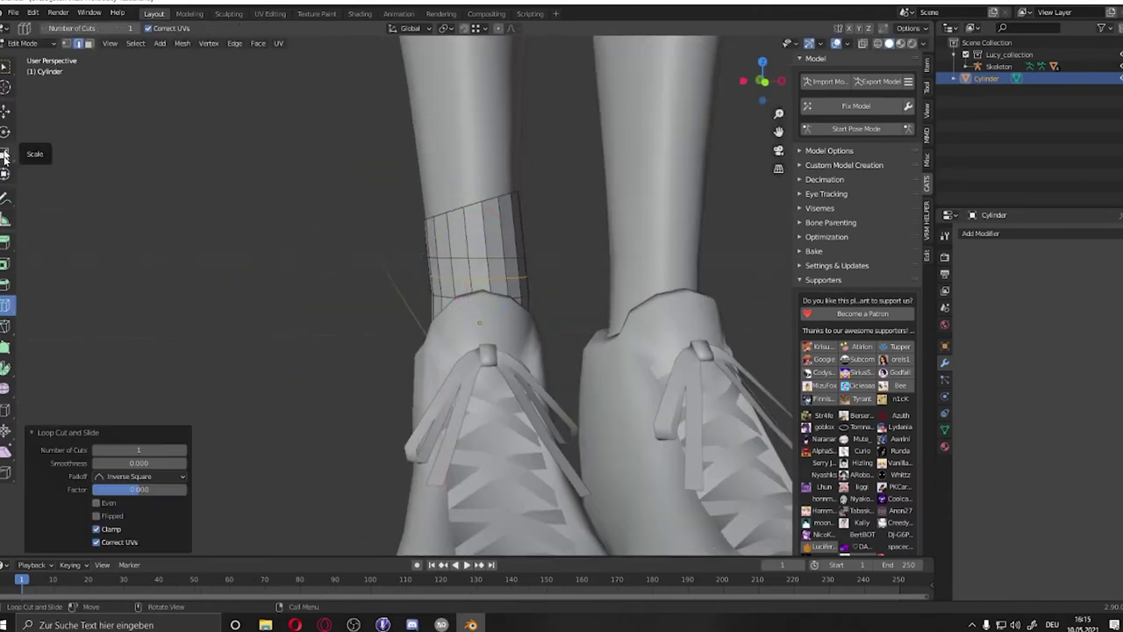
- Scale and move the cuff's top ring to widen it front to back
click(6, 110)
key(s)
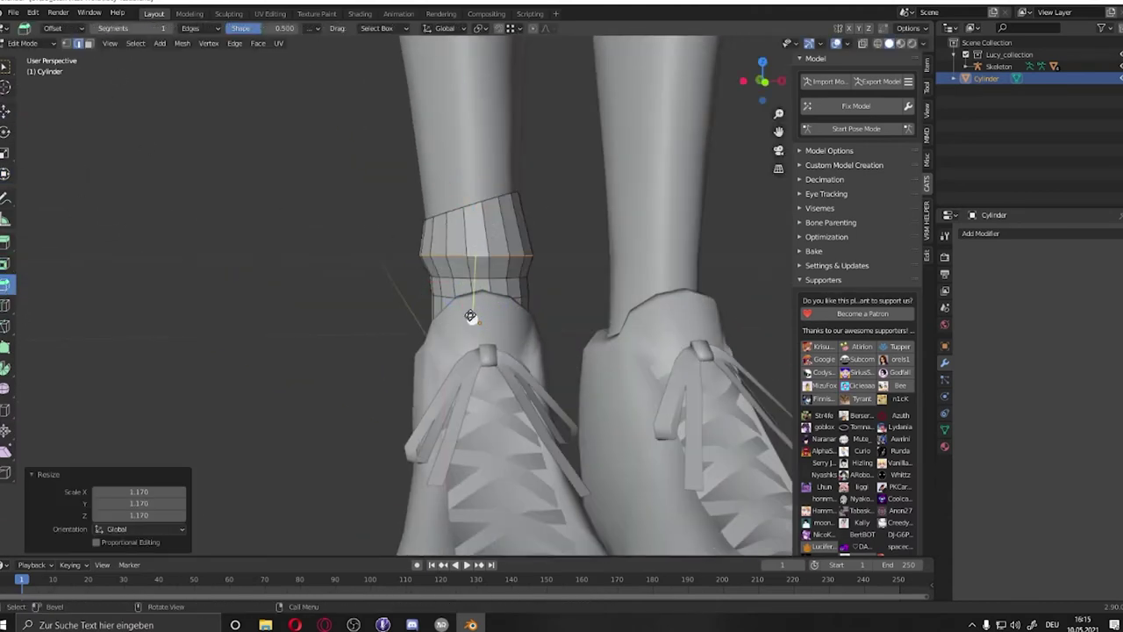
drag(471, 316, 471, 319)
key(shift+space)
key(g)
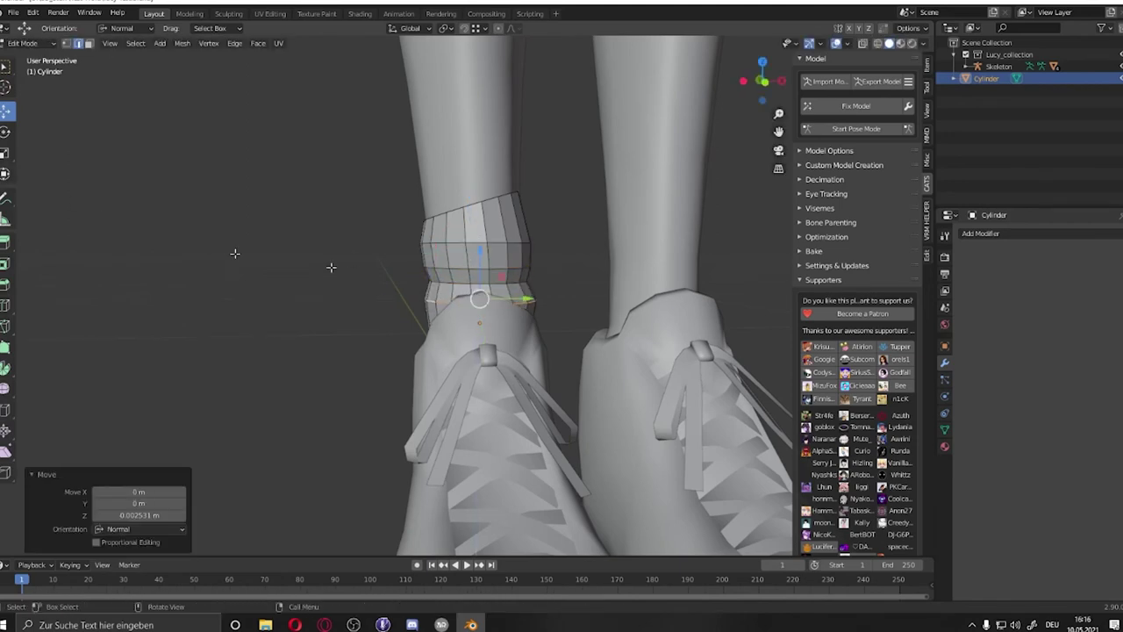
mouse_move(441, 276)
middle_down()
mouse_move(474, 289)
mouse_move(473, 175)
mouse_move(457, 132)
mouse_move(466, 118)
middle_up()
- Scale the top ring along Y and push it outward so the cuff bunches
scroll(474, 289, up, 3)
key(s)
key(y)
click(452, 128)
click(453, 128)
scroll(468, 116, down, 2)
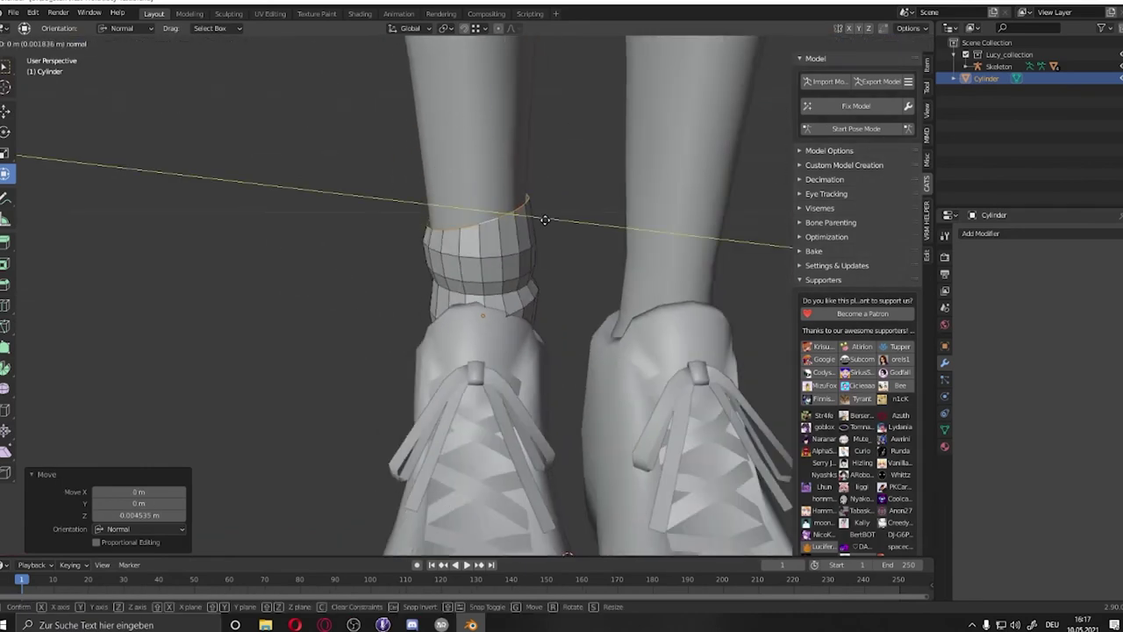
click(545, 219)
- Extrude a slightly smaller new ring from the cuff's top
middle_drag(545, 220, 414, 252)
middle_drag(483, 228, 456, 132)
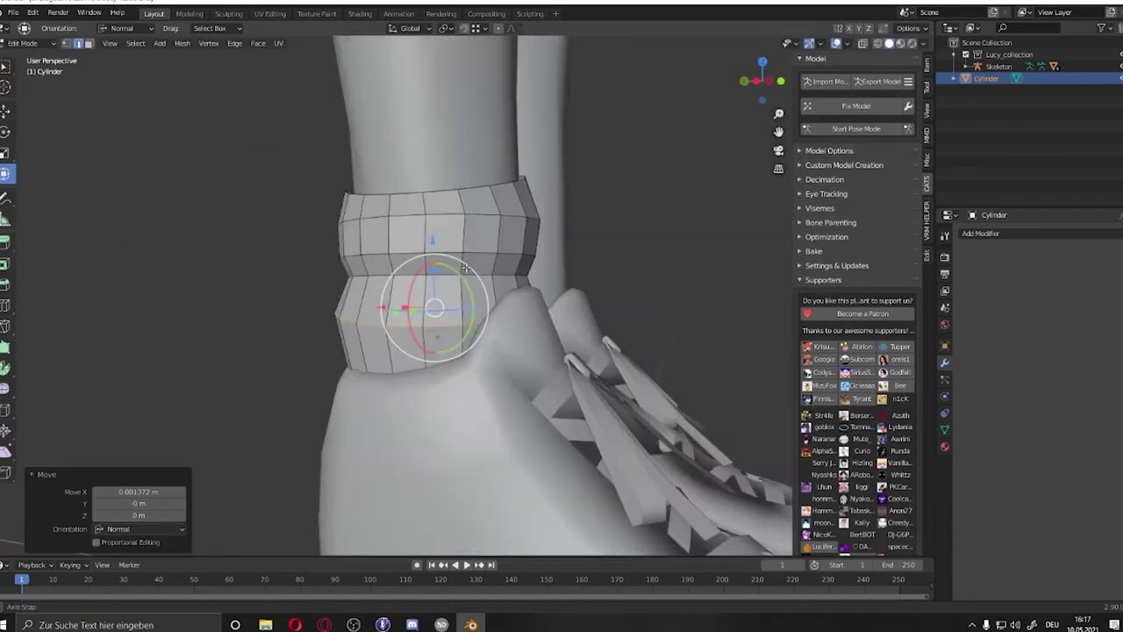
key(e)
key(s)
click(461, 89)
- Tilt the cuff's top edge ring about 5 degrees around X
mouse_move(461, 89)
middle_down()
mouse_move(580, 152)
mouse_move(549, 193)
mouse_move(537, 281)
middle_up()
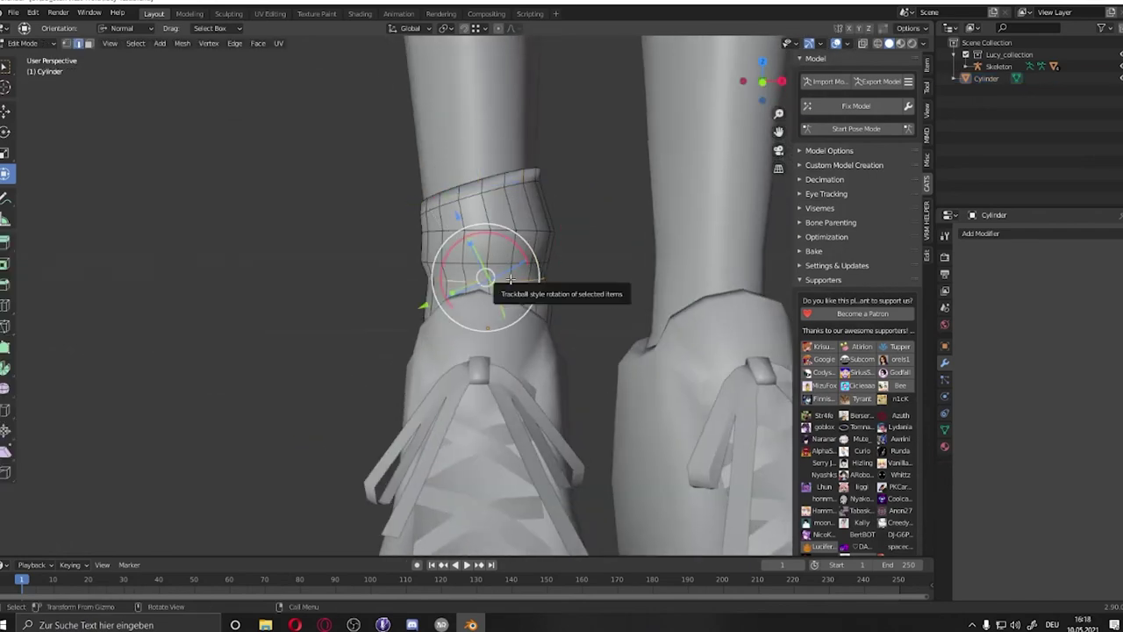
mouse_move(478, 139)
middle_down()
mouse_move(416, 219)
mouse_move(351, 183)
middle_up()
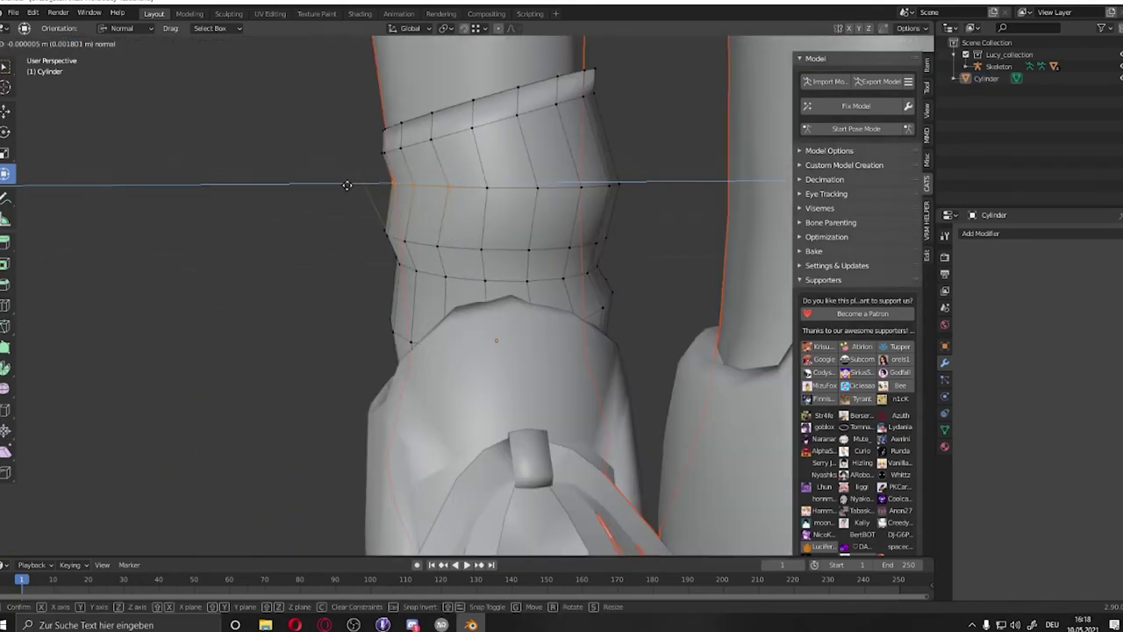
drag(392, 150, 445, 77)
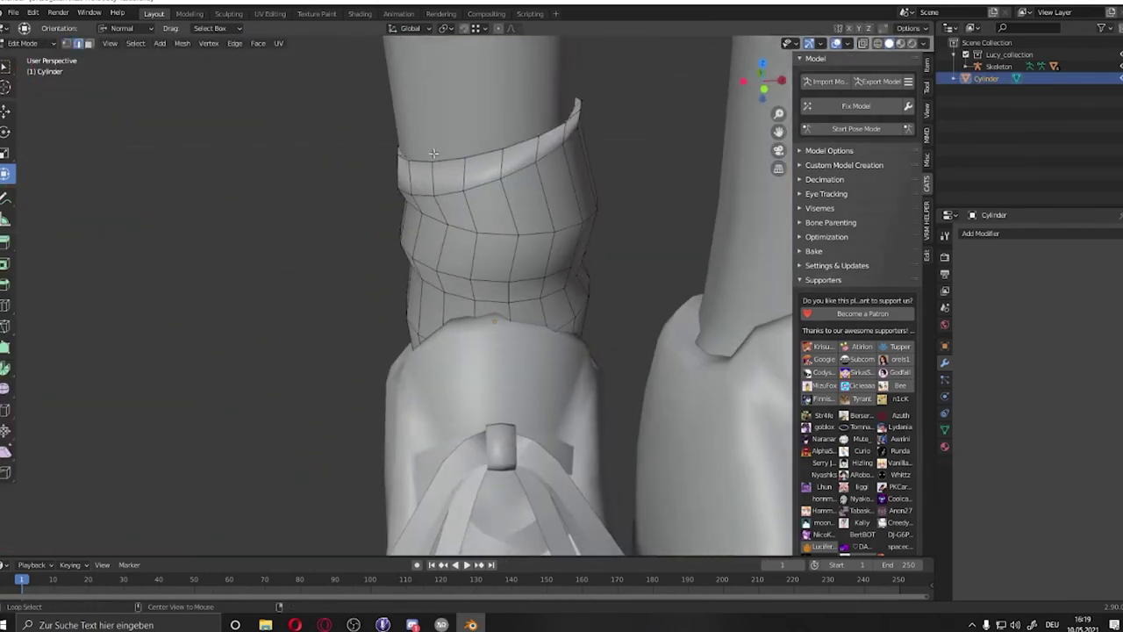
right_click(411, 280)
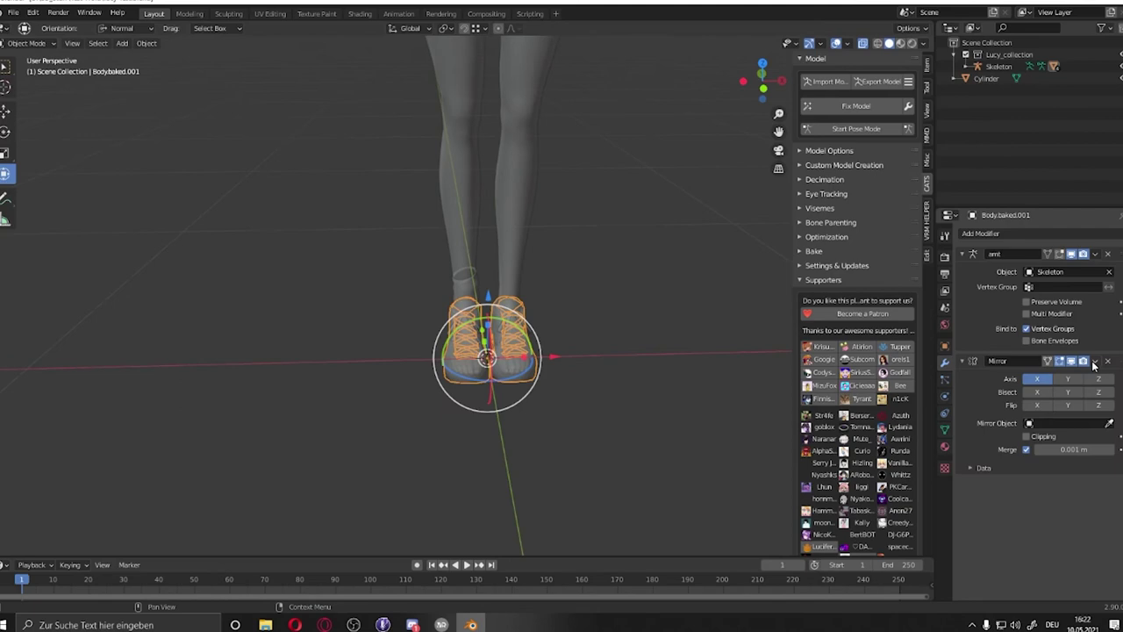
- Apply the Mirror modifier and separate the right shoe into its own object
key(ctrl+a)
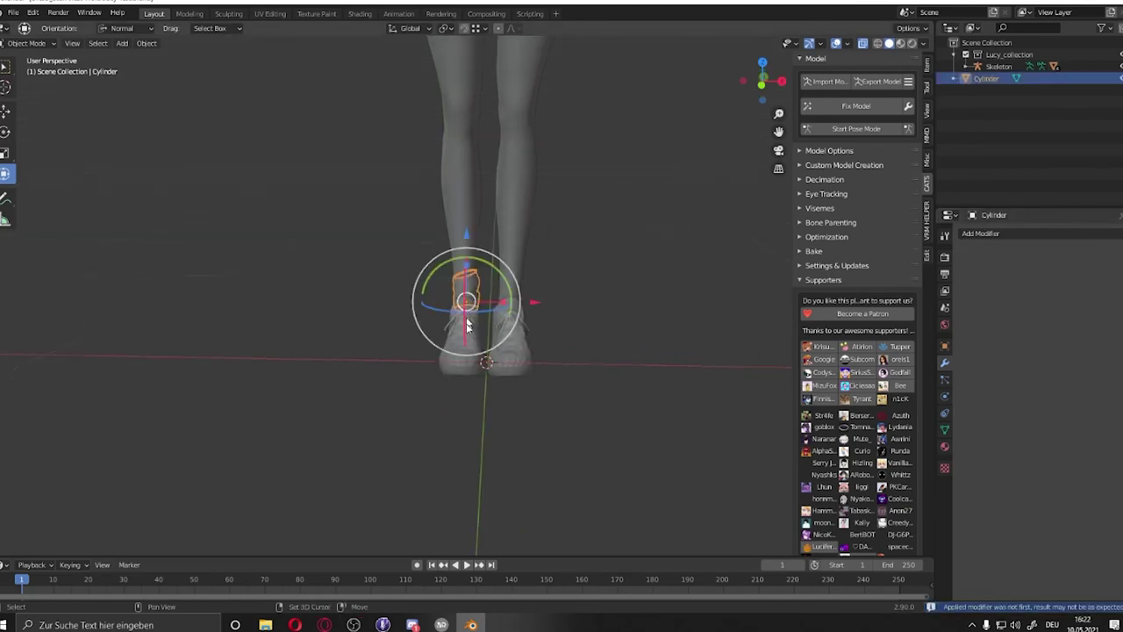
key(Tab)
key(l)
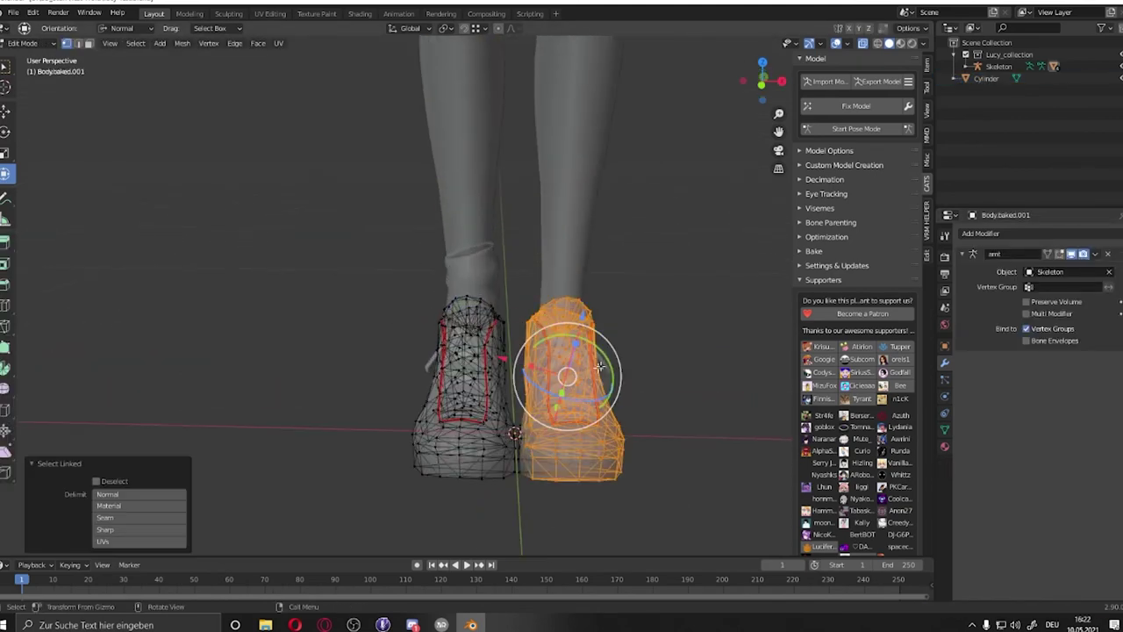
right_click(676, 521)
click(672, 518)
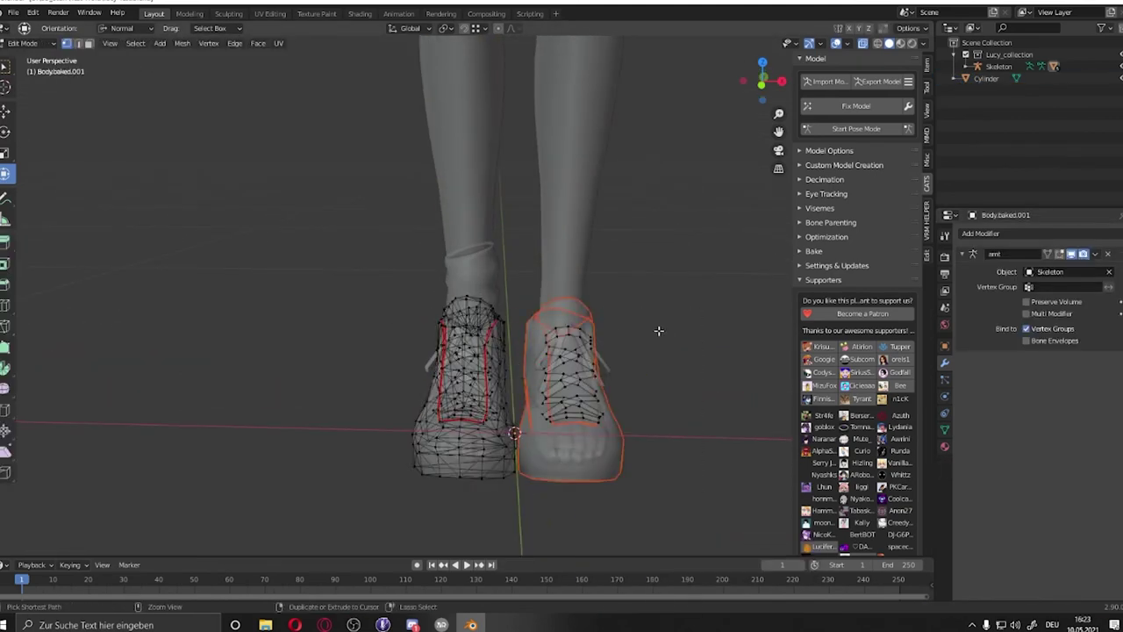
key(p)
click(526, 285)
key(Tab)
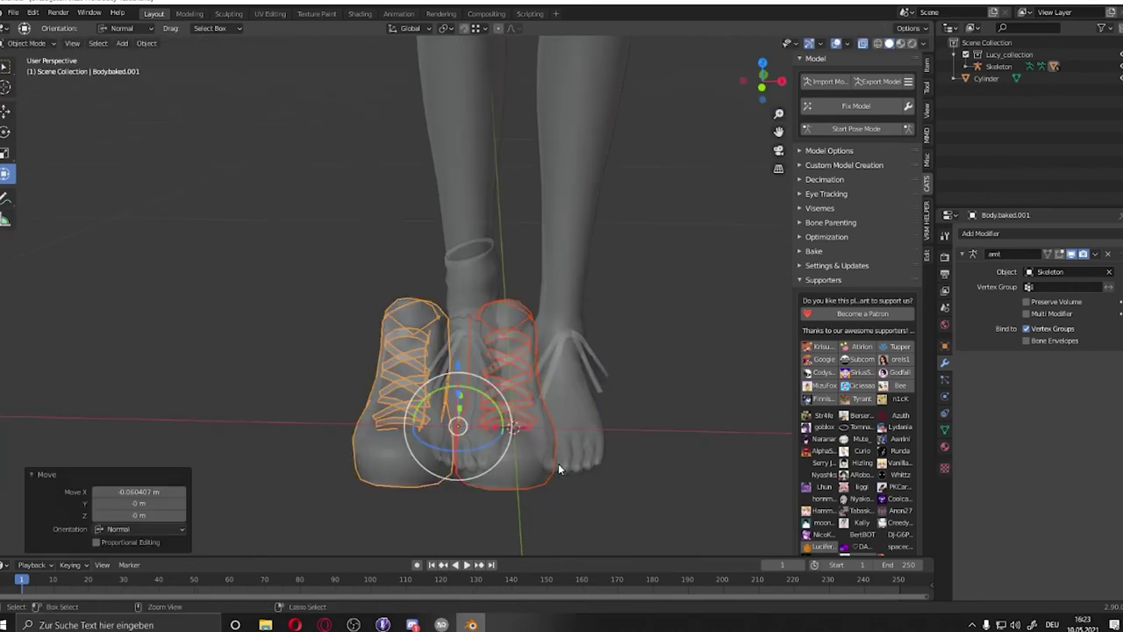
click(558, 463)
- Duplicate the sock in the body mesh and move the copy 0.23983 m along X
scroll(450, 250, down, 2)
key(Tab)
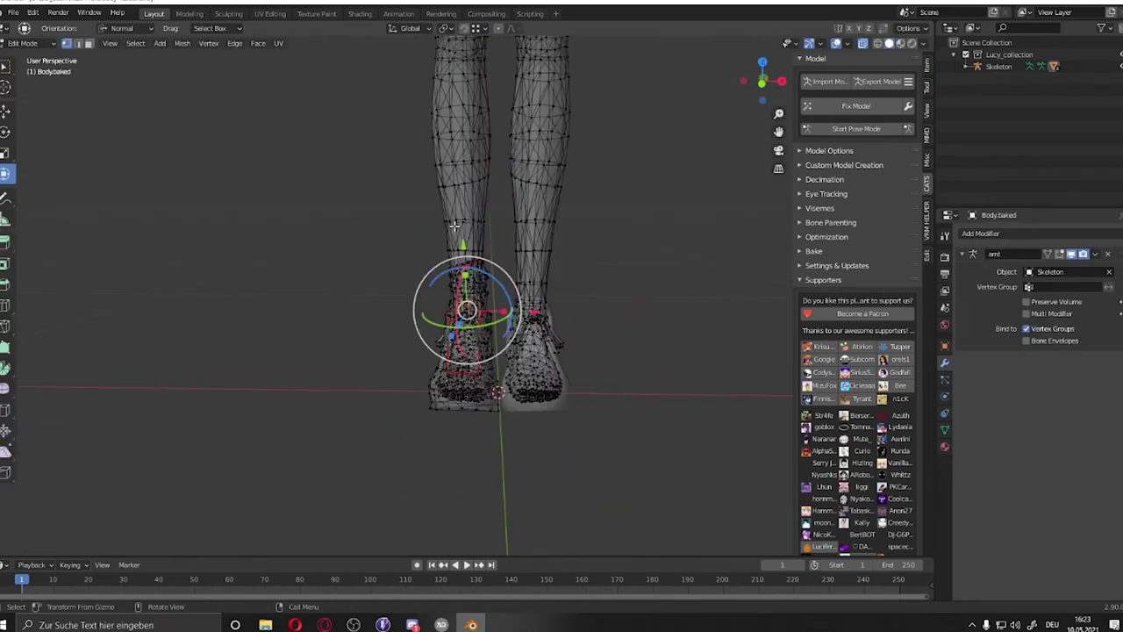
key(Tab)
click(487, 342)
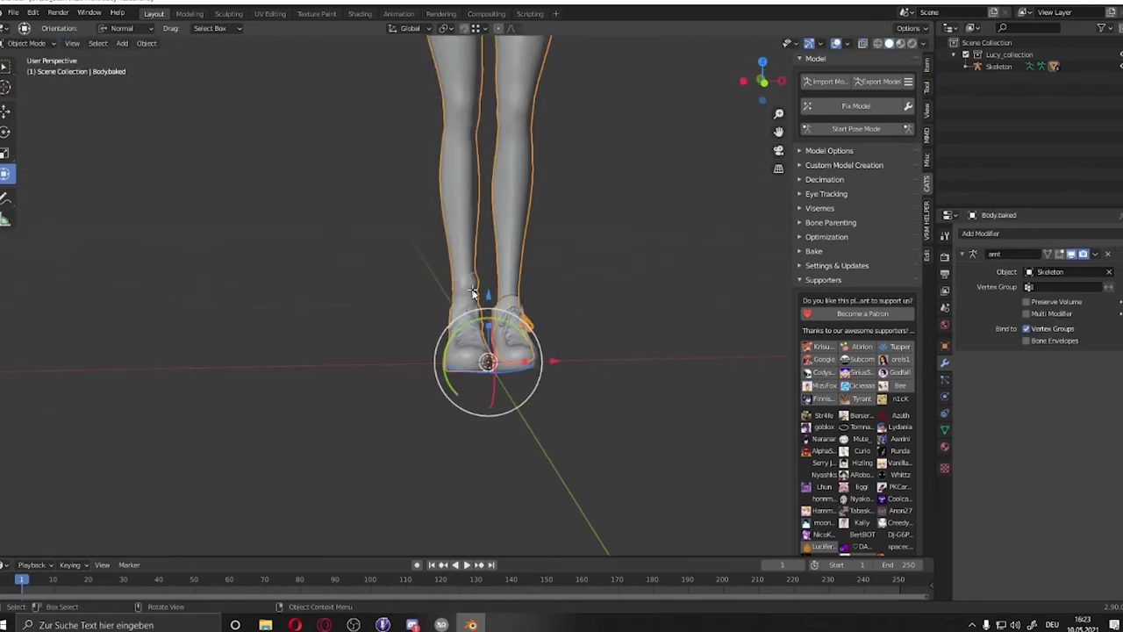
key(Tab)
drag(492, 333, 597, 263)
middle_drag(527, 290, 620, 303)
- Separate the sock copy and move it along X onto the right ankle
right_click(649, 321)
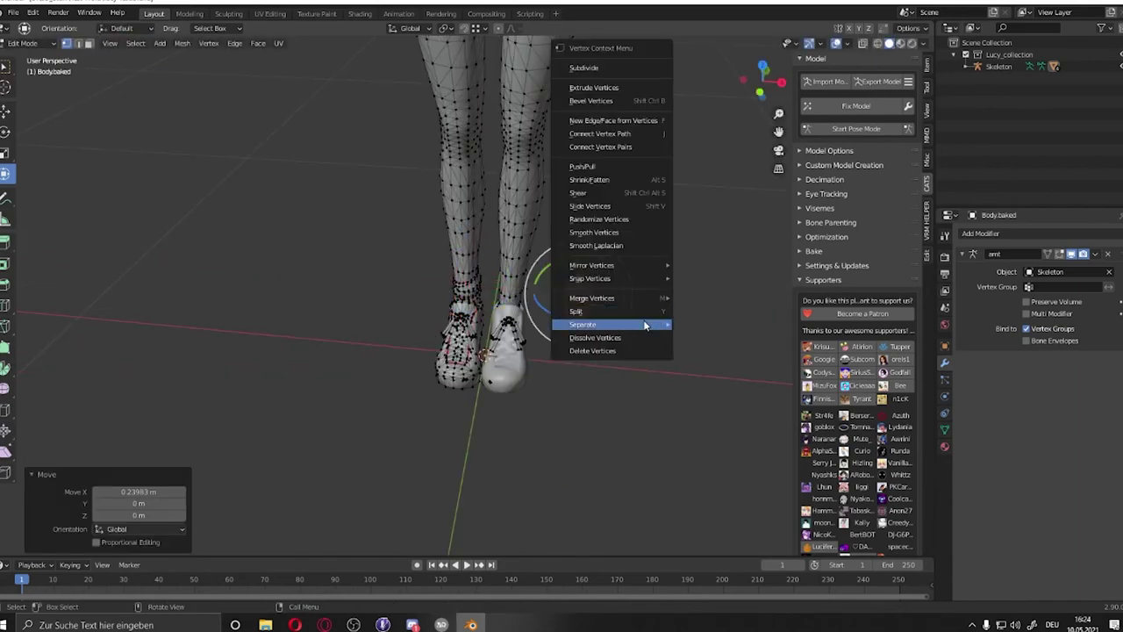
click(582, 322)
key(Tab)
key(KP_1)
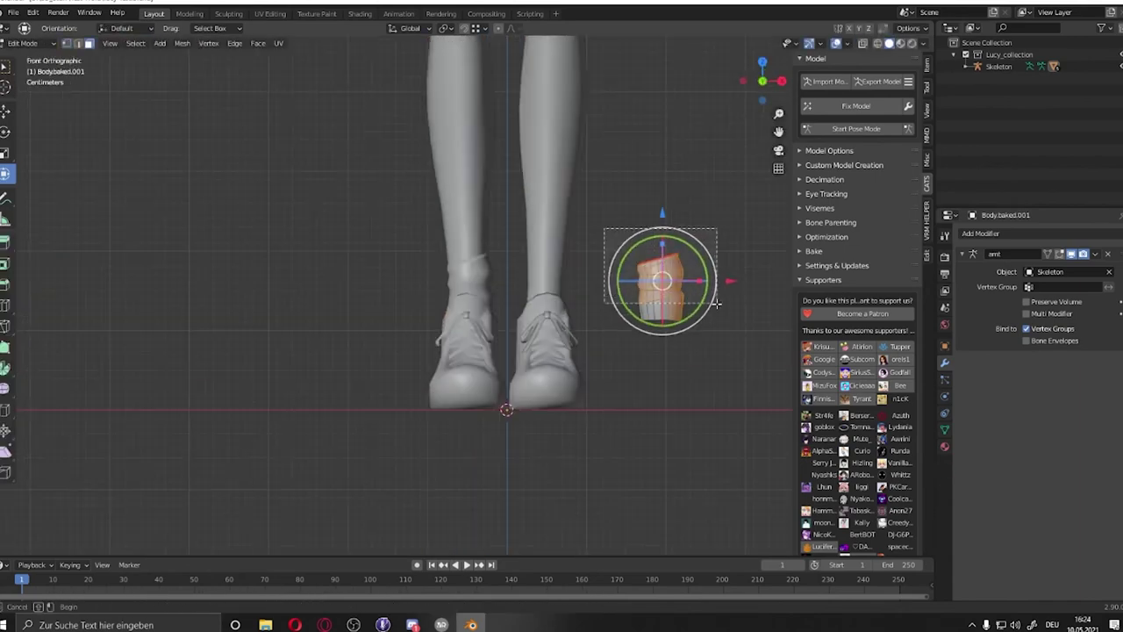
key(KP_3)
key(KP_1)
drag(623, 395, 715, 305)
key(g)
key(x)
click(563, 305)
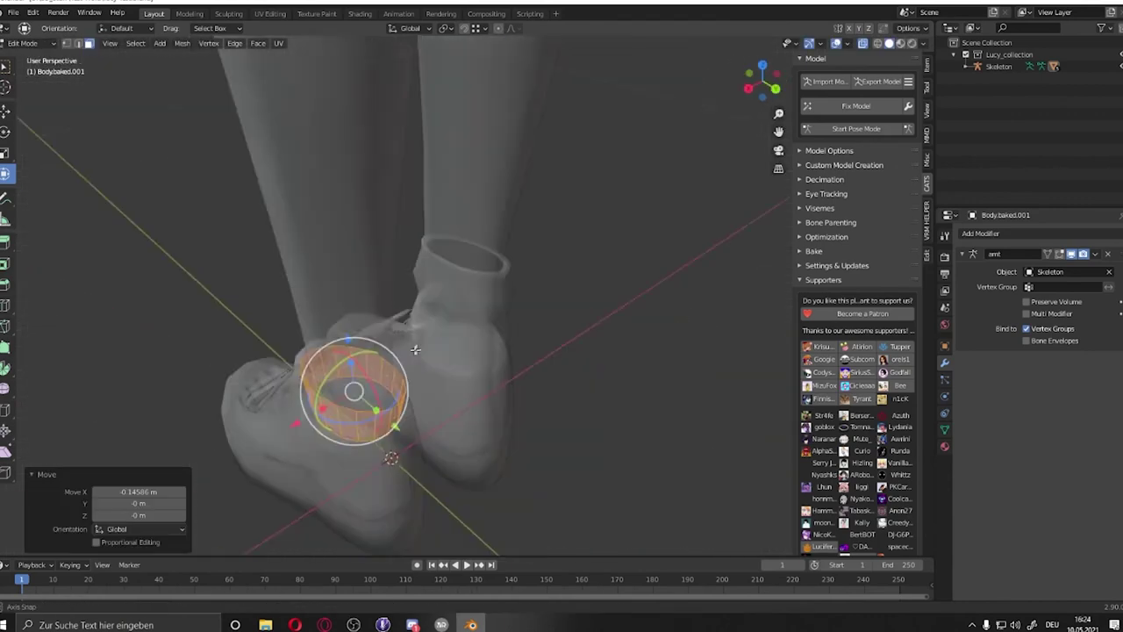
mouse_move(563, 305)
middle_down()
mouse_move(475, 352)
mouse_move(515, 326)
mouse_move(555, 260)
mouse_move(532, 254)
middle_up()
- Scale the sock to 0.936, tilt its top ring and flatten it to 0.95 in Y
key(s)
click(526, 299)
scroll(532, 255, up, 2)
drag(531, 254, 532, 250)
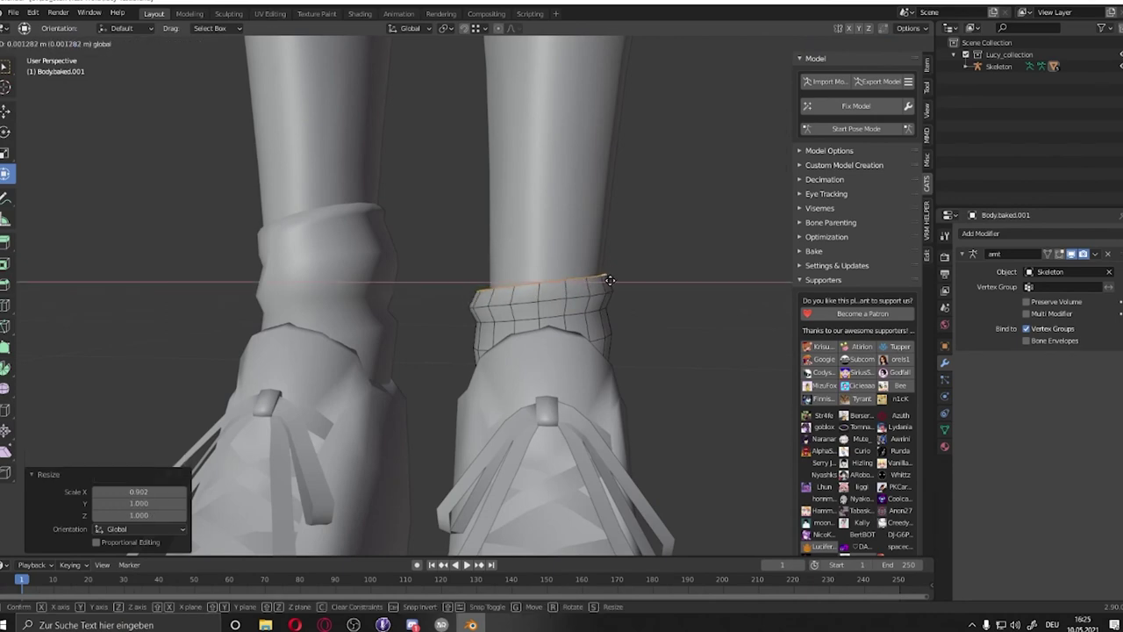
click(610, 279)
drag(586, 214, 586, 225)
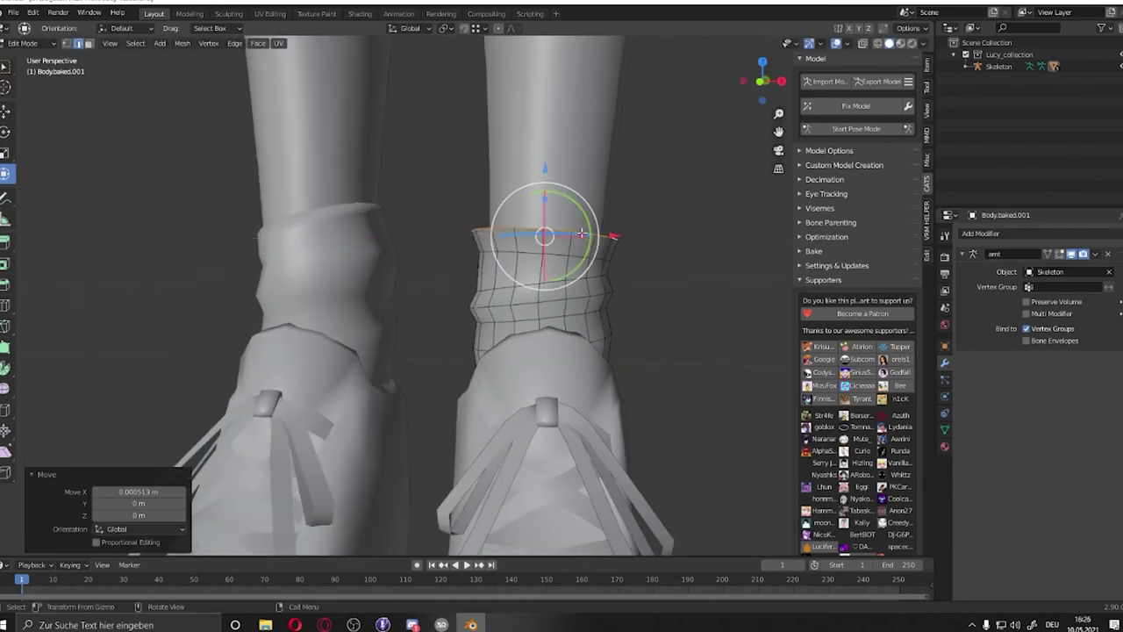
middle_drag(582, 232, 527, 237)
text(sy.95)
key(Return)
- Reposition the sock's new top ring, checking it from the side view
key(g)
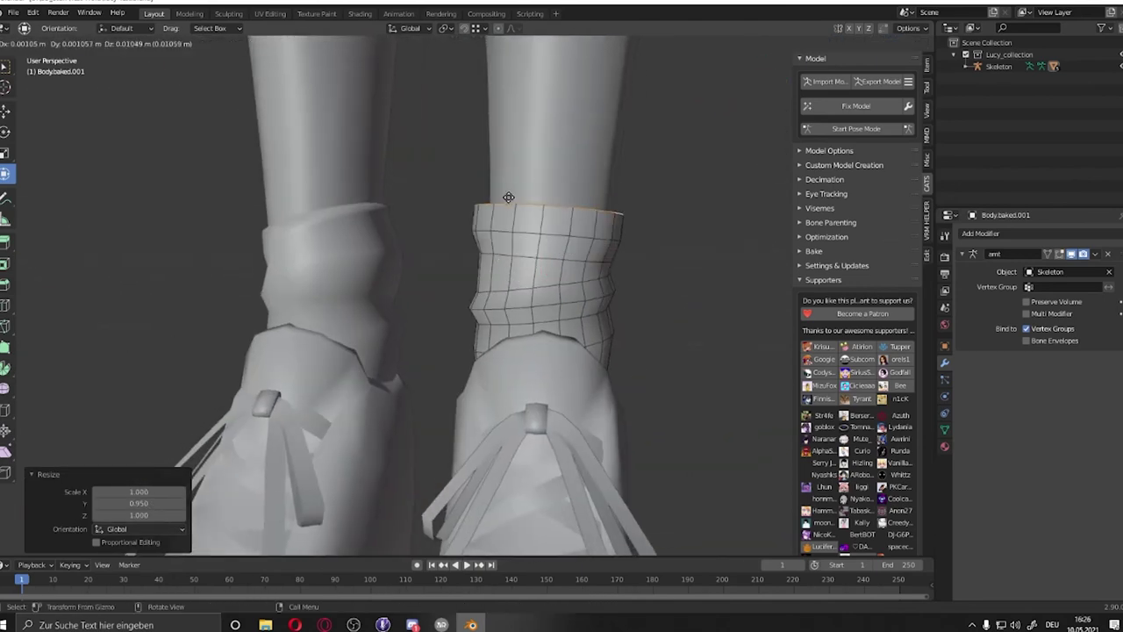
middle_drag(512, 146, 505, 132)
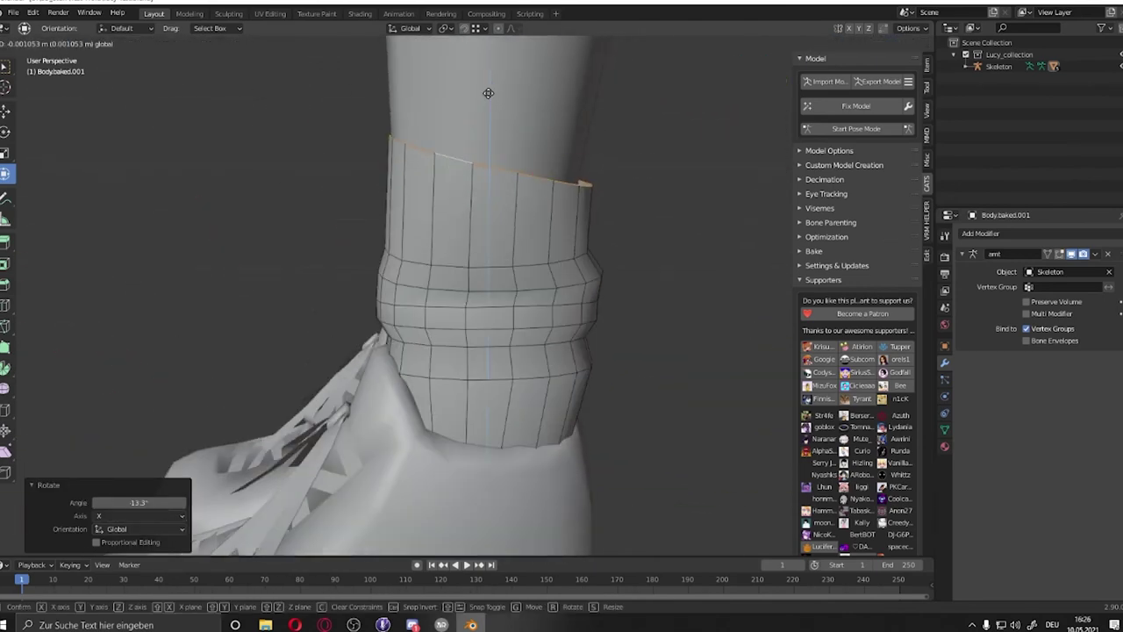
click(532, 191)
key(KP_3)
shift+middle_drag(219, 272, 206, 184)
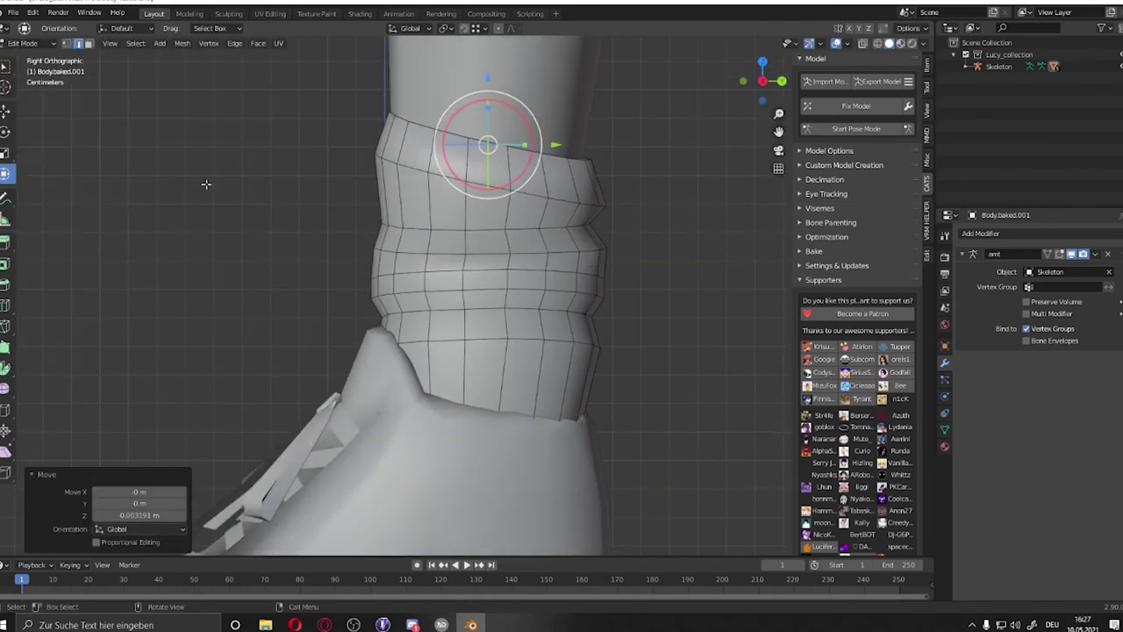
- Shift the sock's right-side vertices in X-ray mode to fit the ankle
drag(548, 274, 548, 275)
key(alt+z)
scroll(641, 301, up, 2)
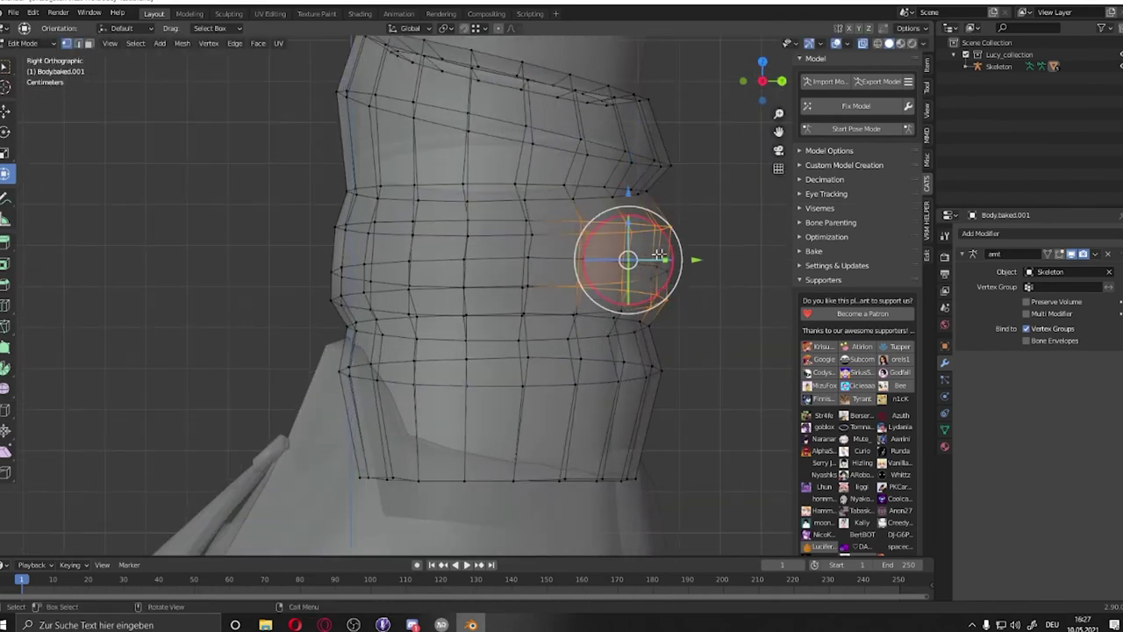
click(686, 260)
mouse_move(712, 240)
middle_down()
mouse_move(593, 270)
mouse_move(627, 213)
middle_up()
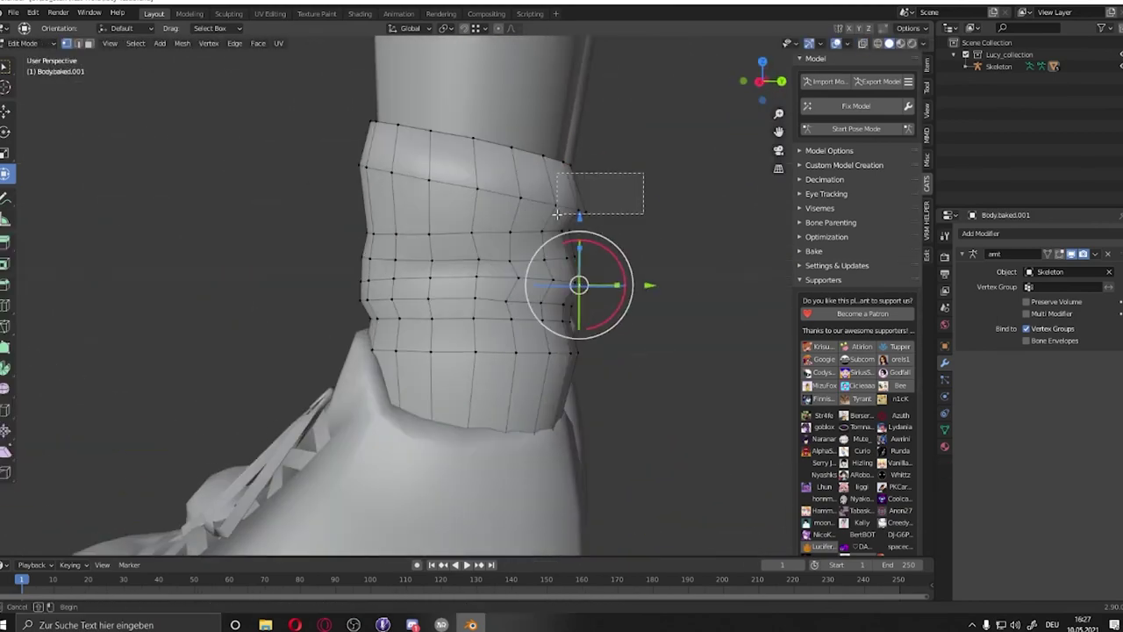
key(alt+z)
- Check both socks and select an edge loop on the ankle band
key(alt+a)
mouse_move(577, 284)
middle_down()
mouse_move(497, 331)
mouse_move(446, 301)
mouse_move(383, 217)
mouse_move(500, 289)
middle_up()
scroll(446, 301, up, 2)
alt+click(351, 303)
scroll(351, 302, down, 5)
right_click(500, 290)
- Return to Object Mode, select the body and zoom out to frame the T-posed character
click(500, 289)
key(Tab)
click(508, 326)
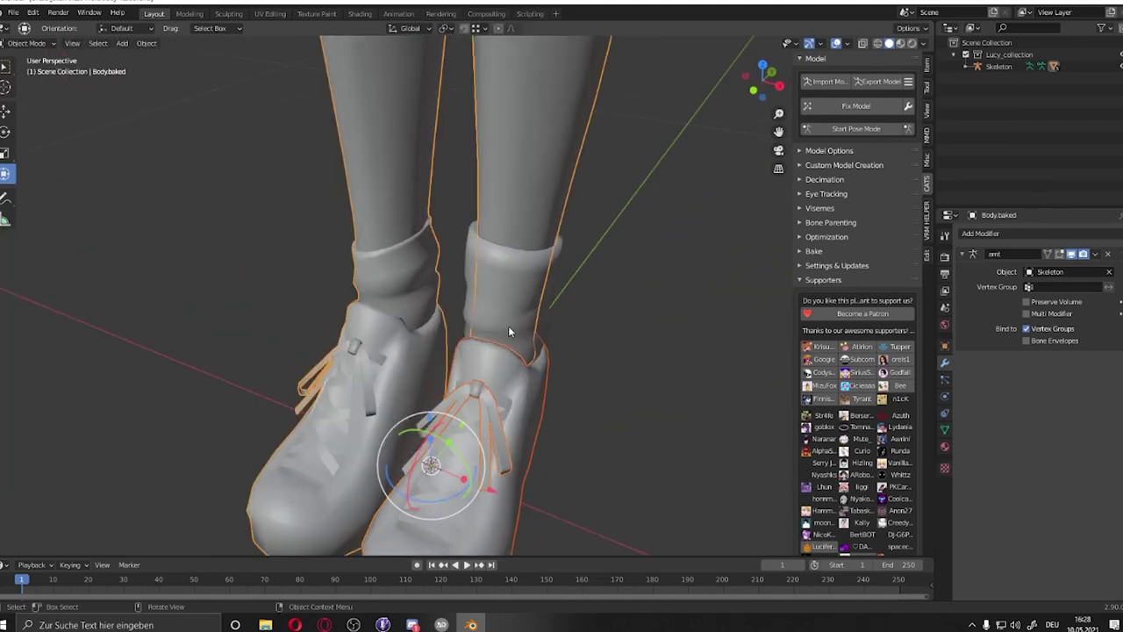
scroll(637, 293, up, 2)
scroll(638, 293, down, 1)
scroll(640, 296, down, 3)
scroll(531, 429, down, 2)
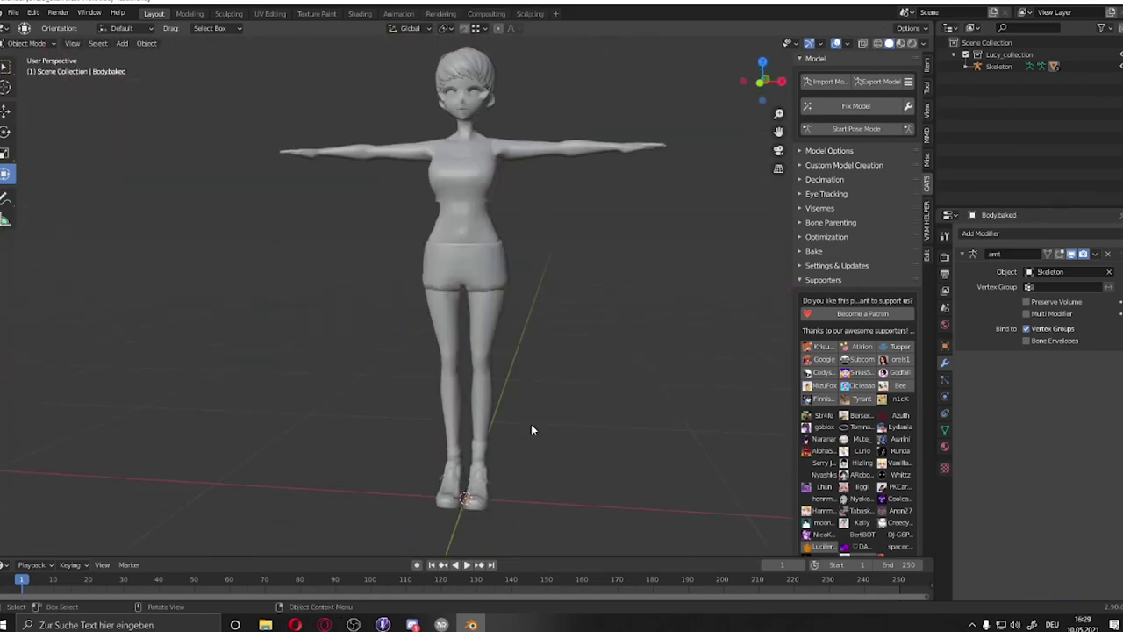